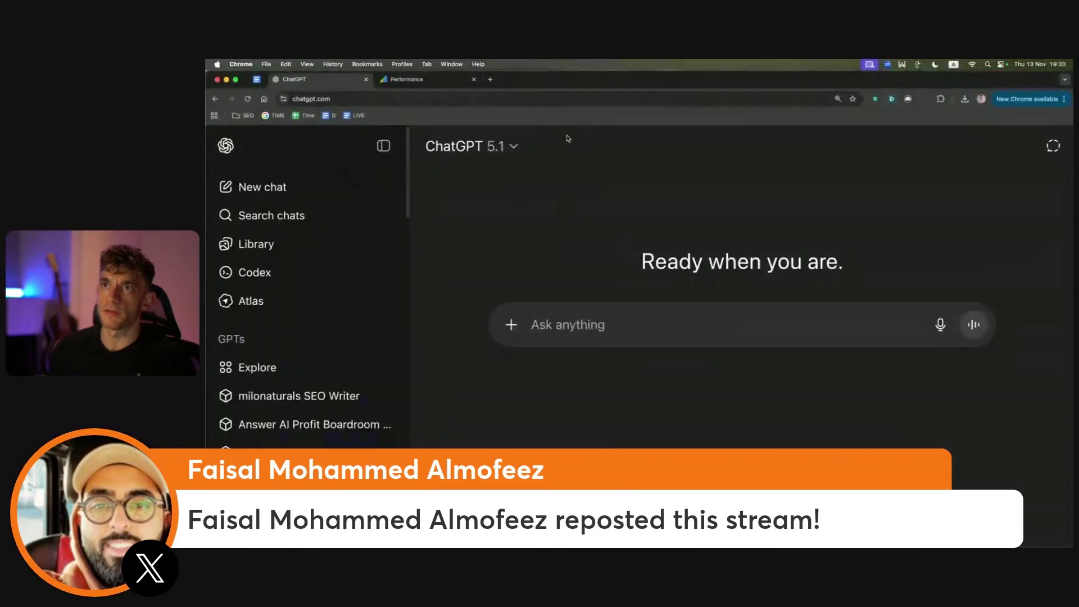
Check the model list to confirm the new empty chat uses ChatGPT 5.1
left_click(483, 147)
left_click(615, 365)
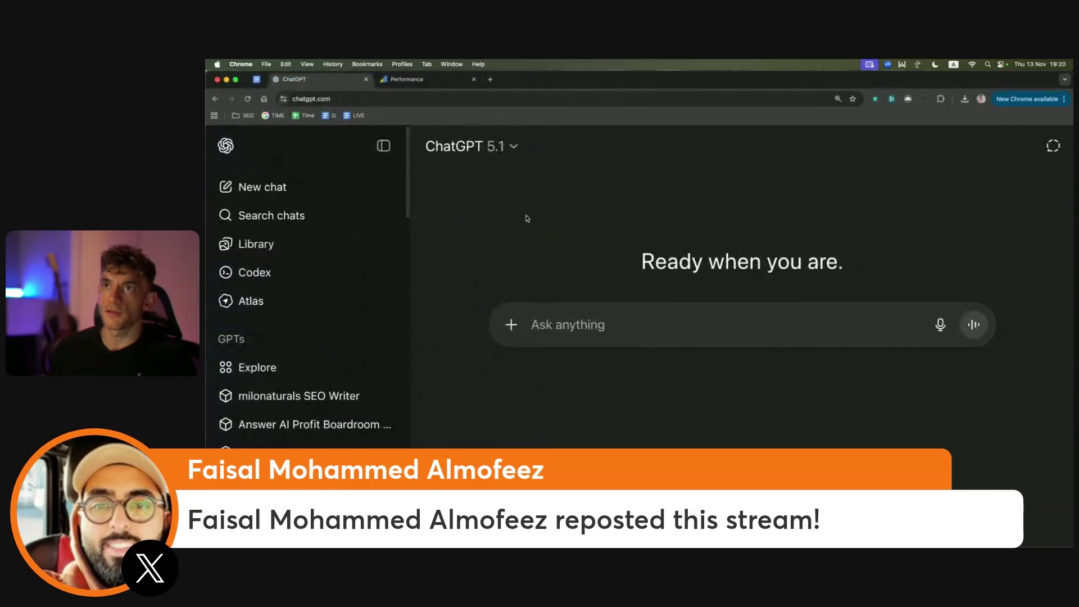
left_click(407, 80)
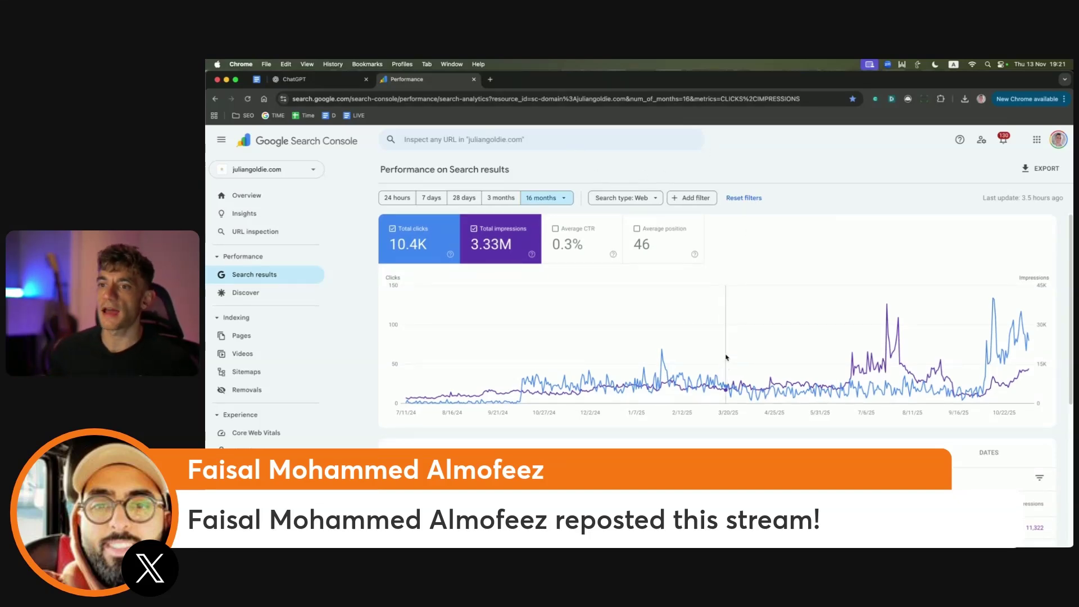
left_click(320, 79)
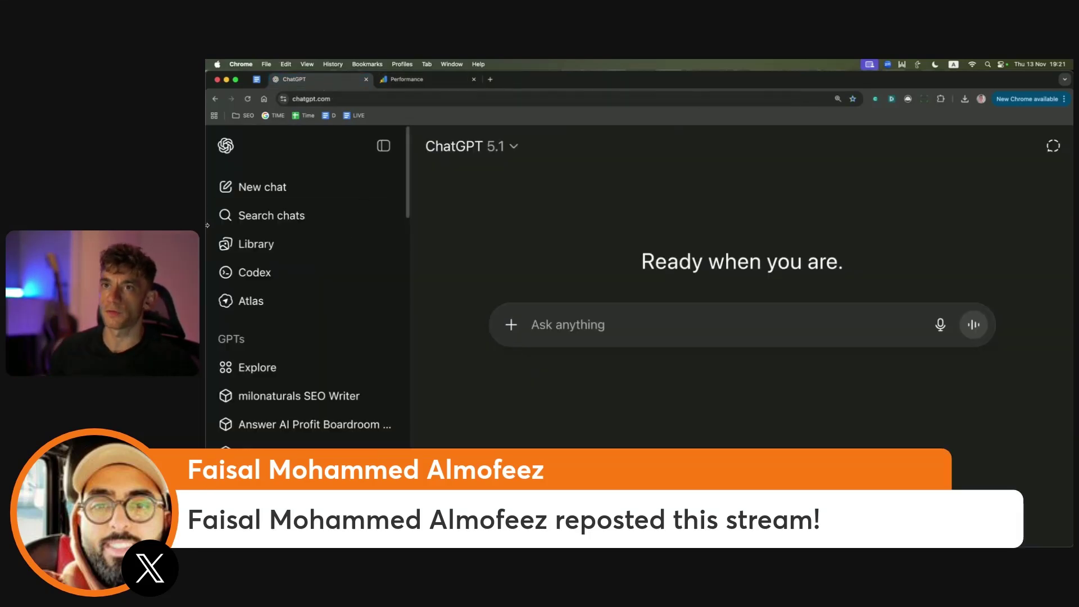
Feature the viewer's question about high-RPM faceless YouTube channels on the StreamYard stream
left_click_drag(206, 280, 246, 281)
left_click(215, 425)
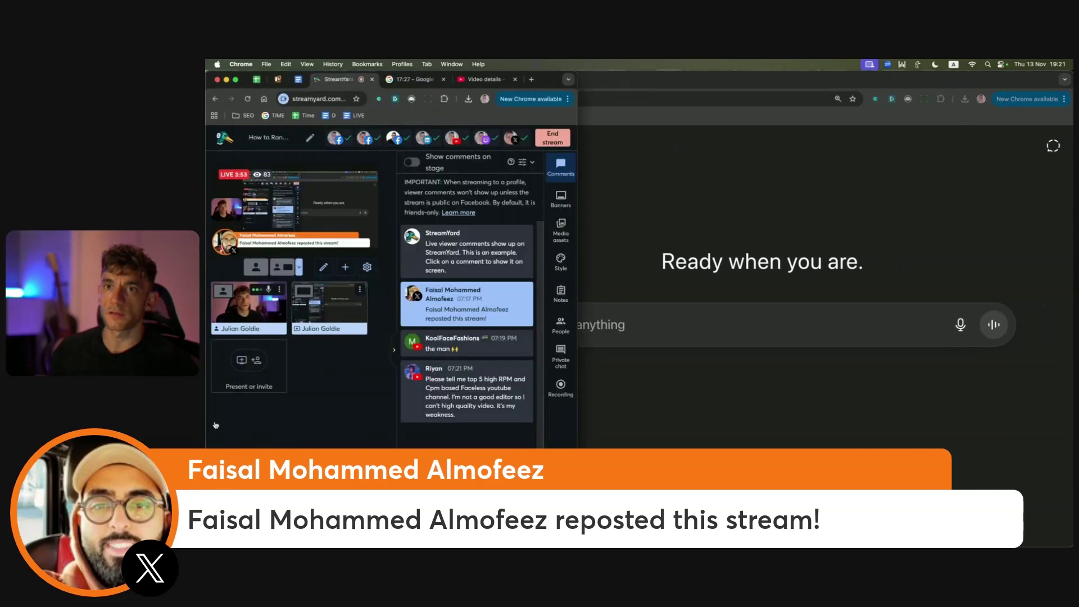
left_click(466, 390)
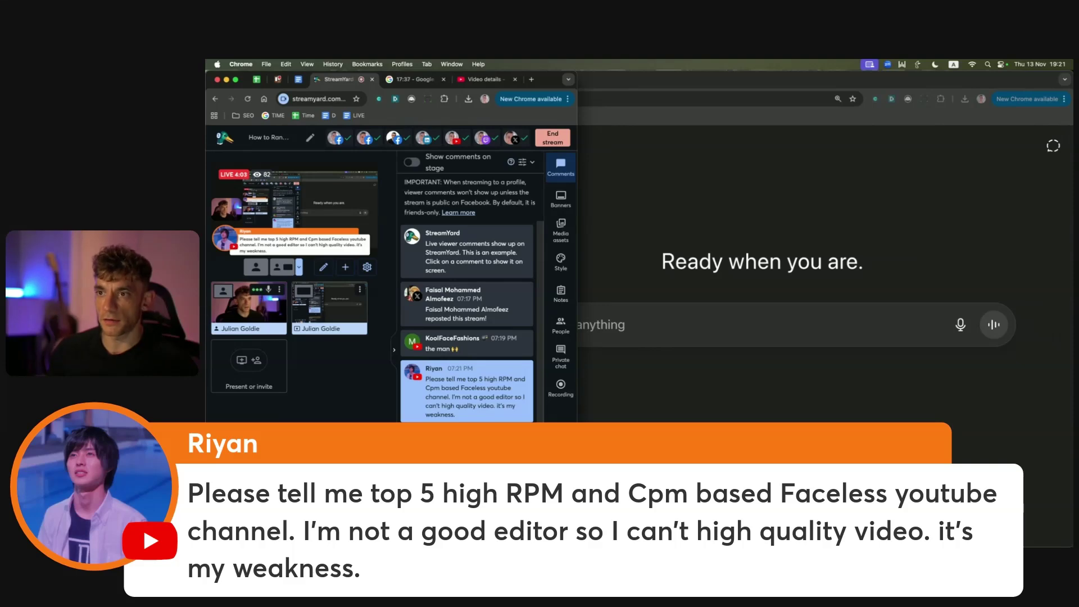
Hide the comment banners and restore the ChatGPT window at full width
left_click(467, 391)
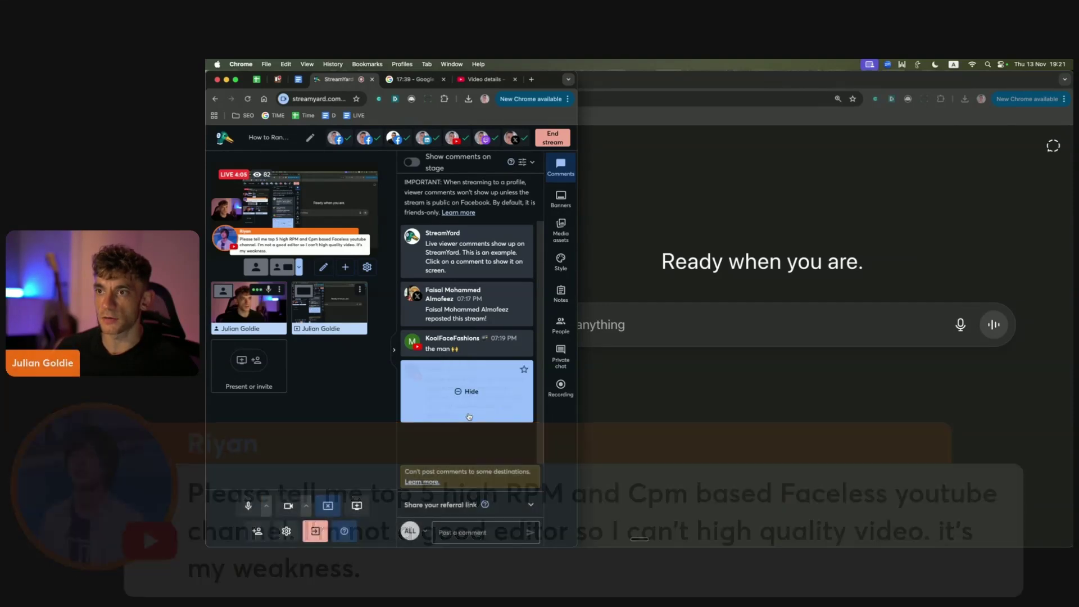
left_click(628, 335)
left_click(207, 353)
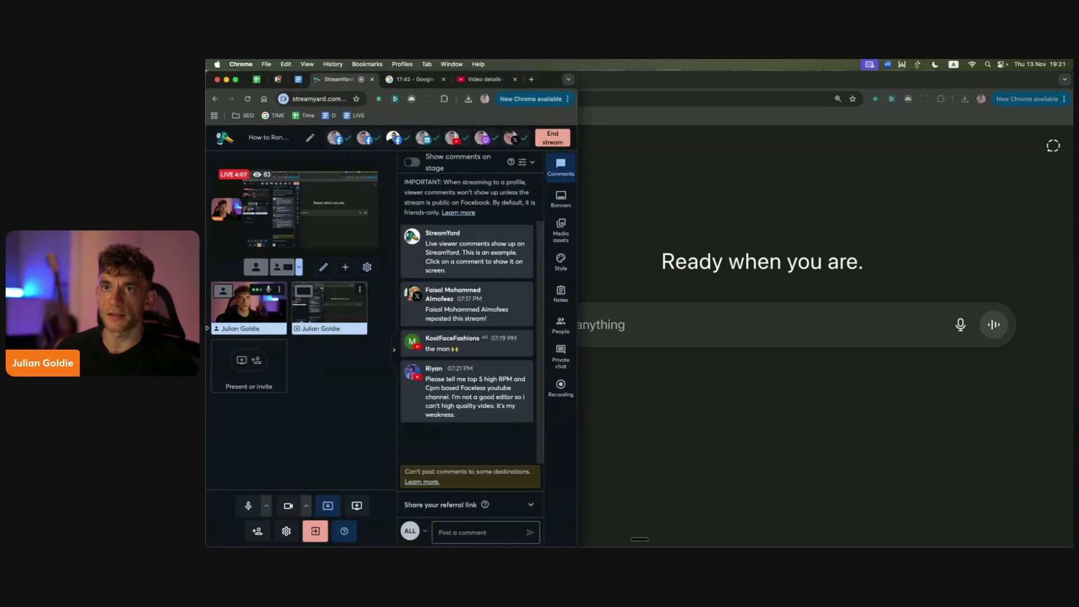
left_click(772, 289)
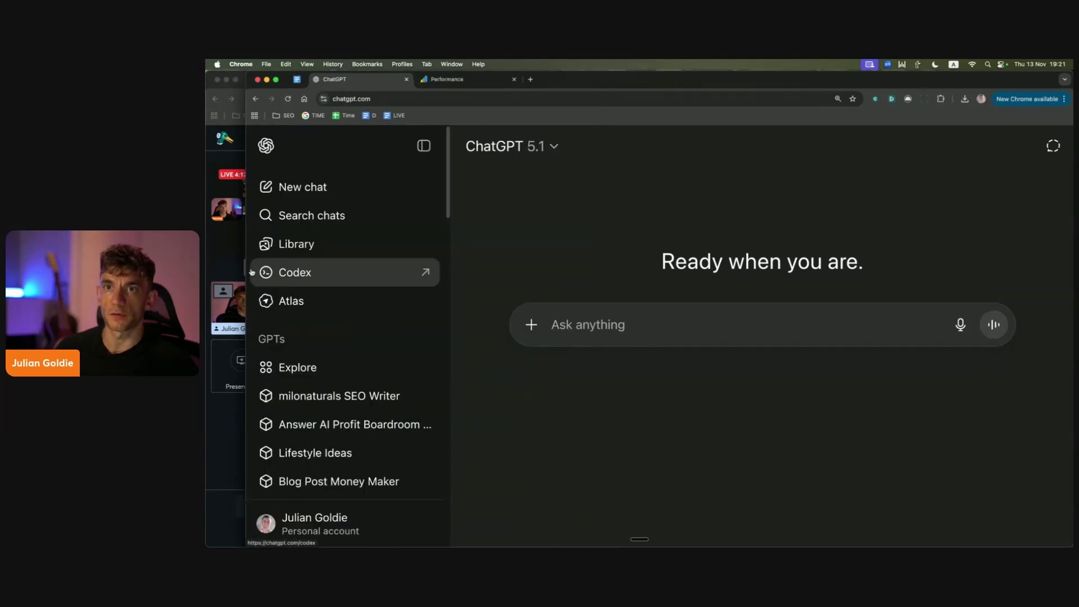
left_click_drag(246, 267, 213, 294)
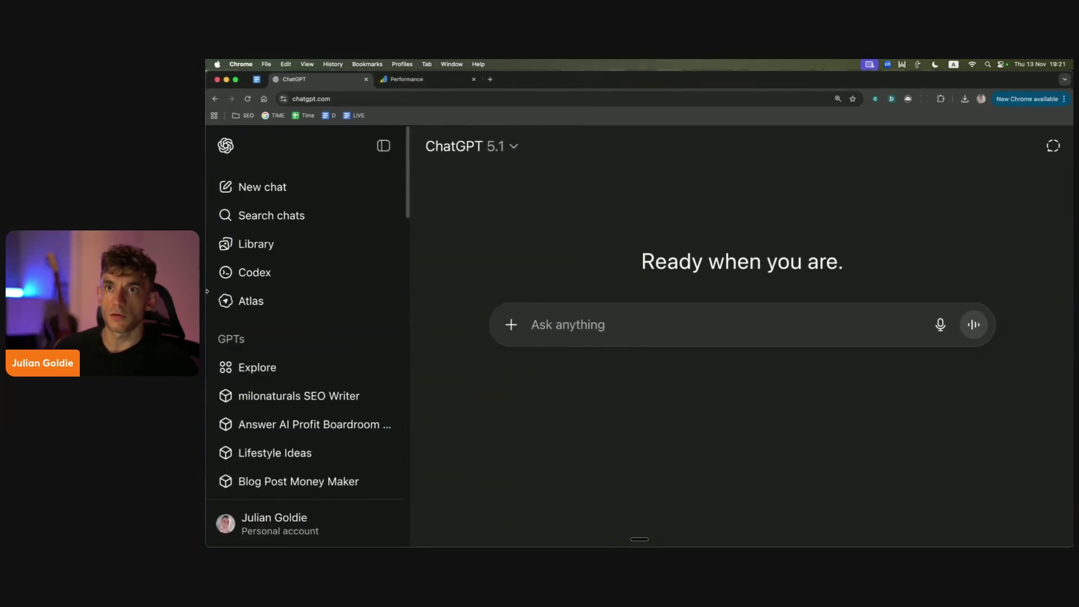
Review Step 1's opening lines and insert a page break so Step 2 starts a new page
left_click(263, 79)
scroll(367, 226, "up", 2)
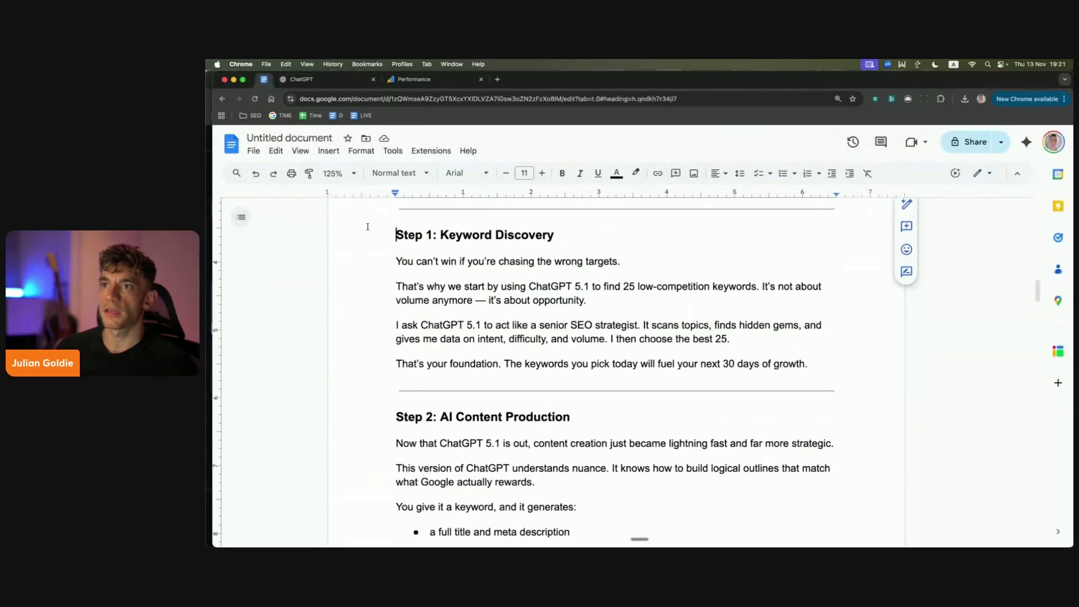
left_click_drag(368, 226, 784, 325)
left_click(785, 325)
left_click_drag(388, 261, 630, 263)
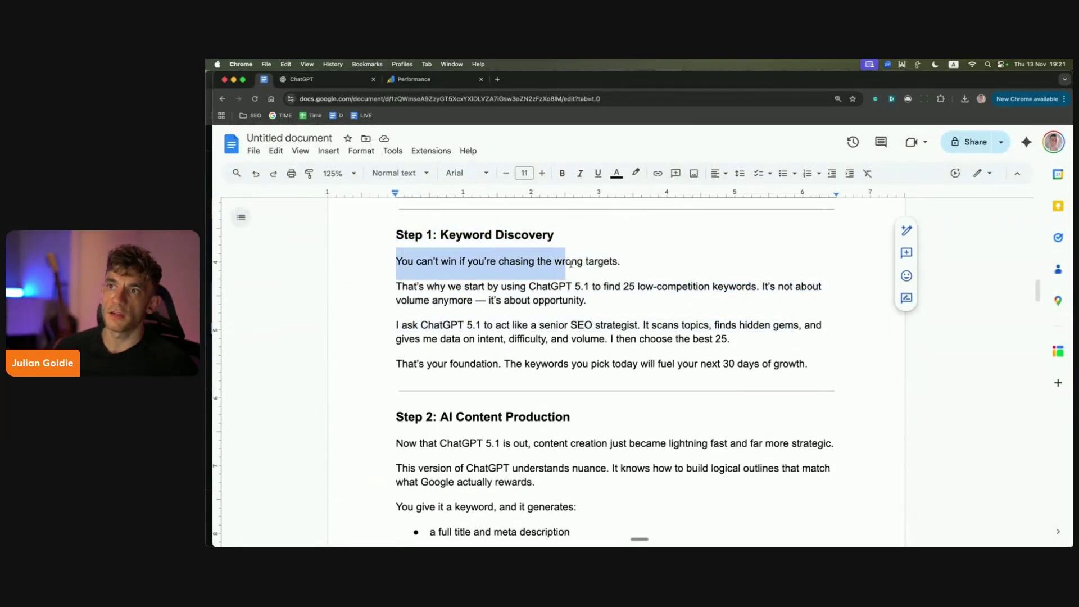
left_click(619, 261)
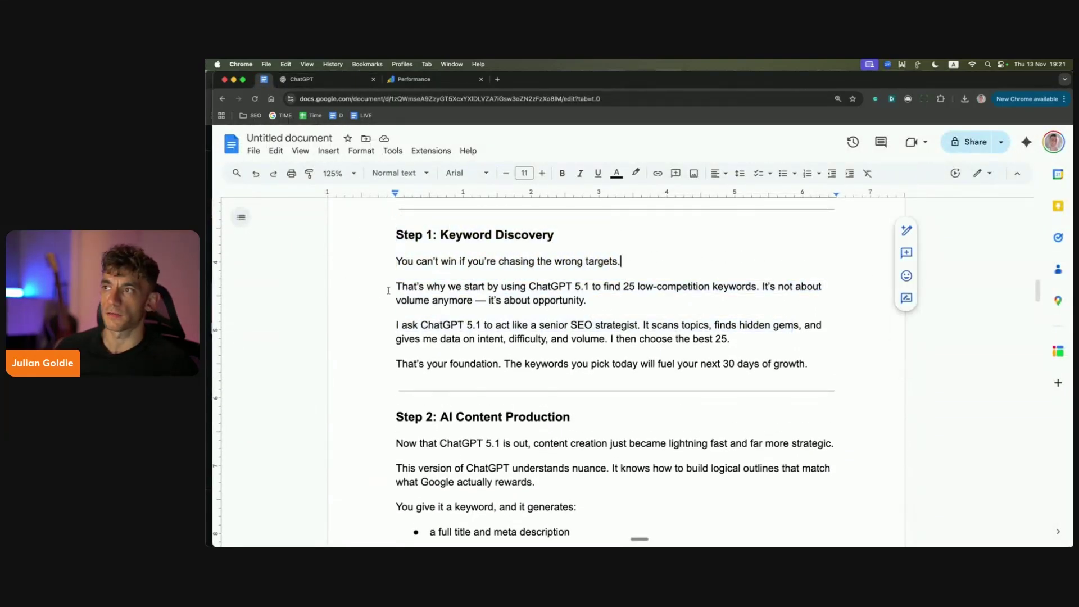
left_click(369, 387)
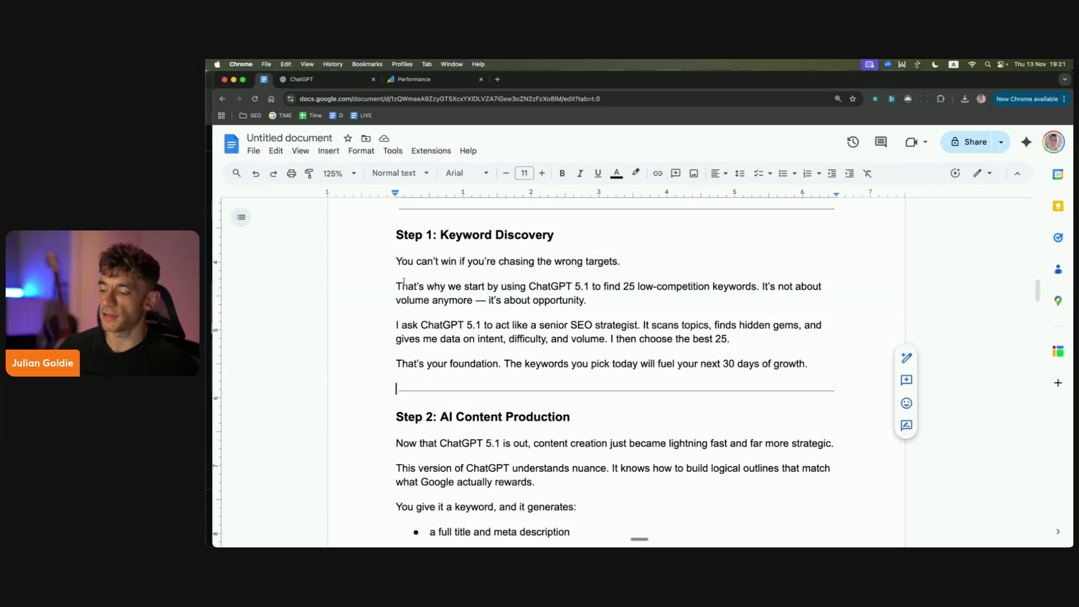
key("ctrl+Return")
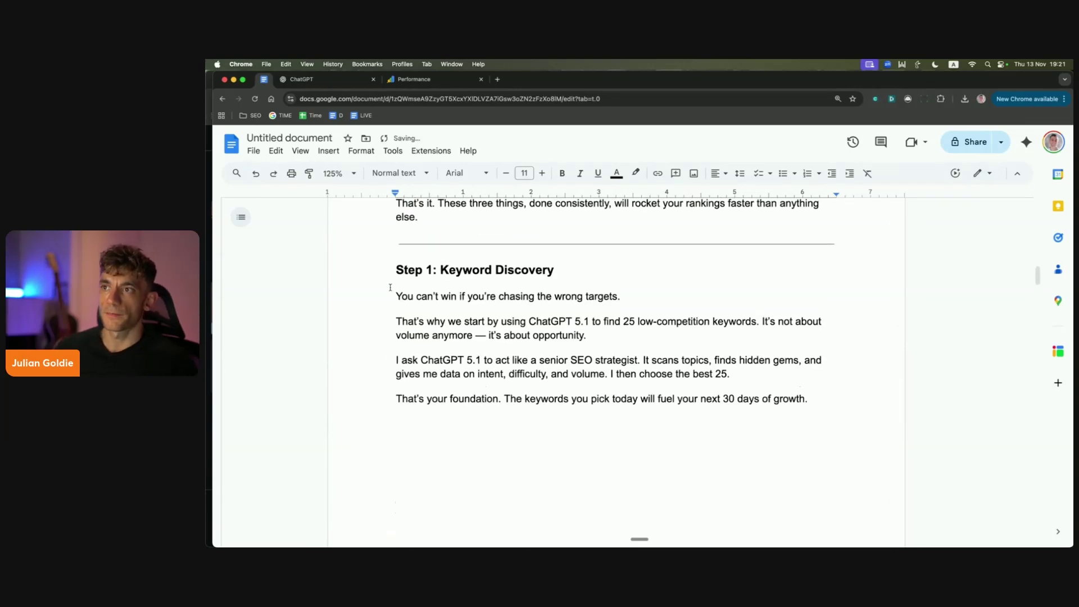
Walk through Step 1's 25-keyword and SEO strategist paragraphs, then select the whole section
left_click_drag(397, 296, 549, 322)
left_click(549, 321)
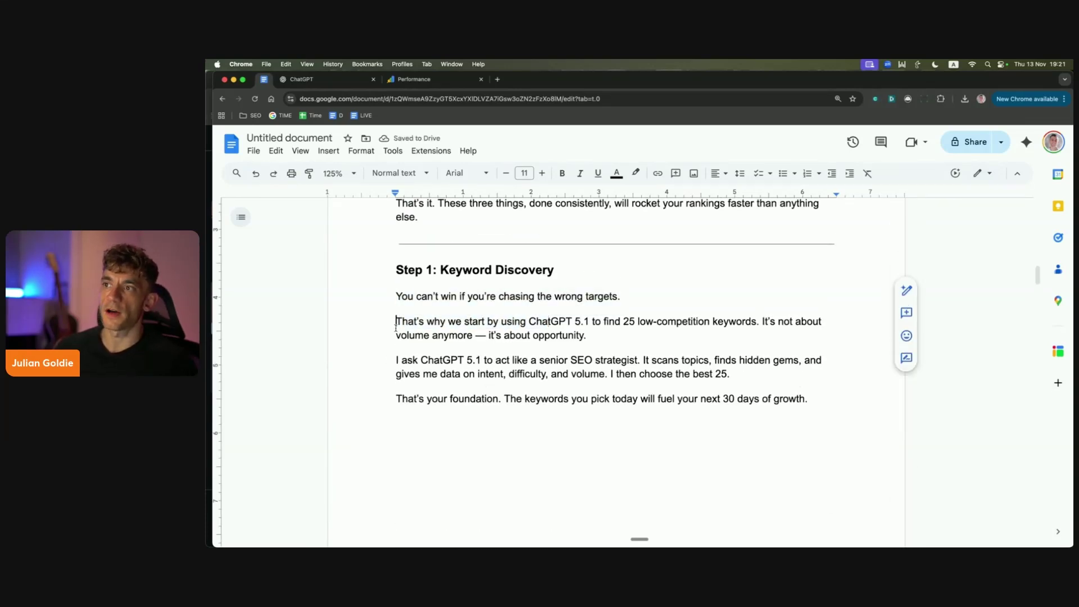
left_click_drag(395, 322, 730, 323)
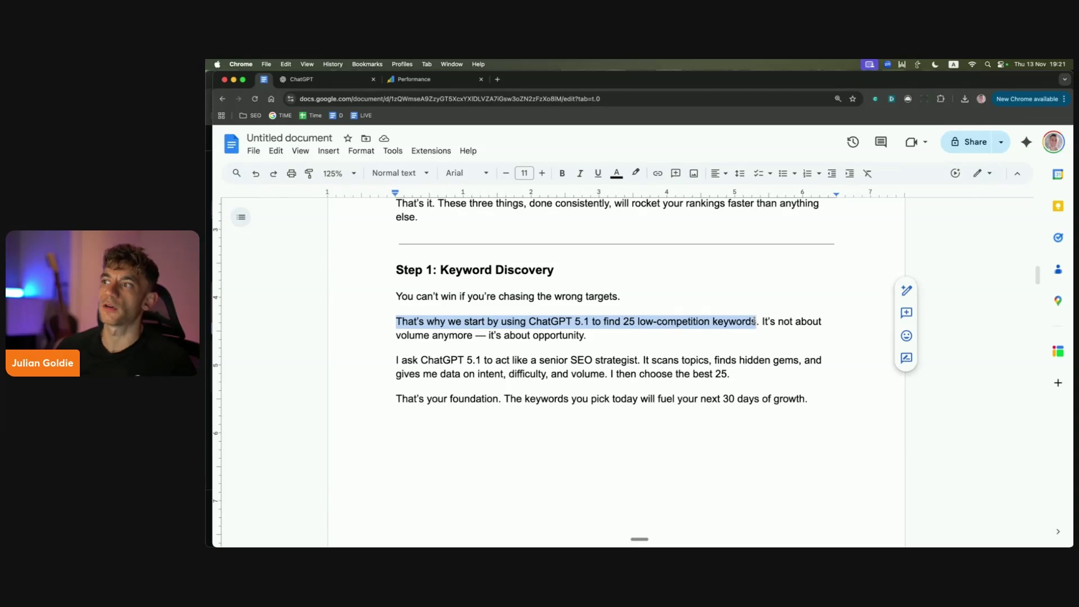
left_click(651, 341)
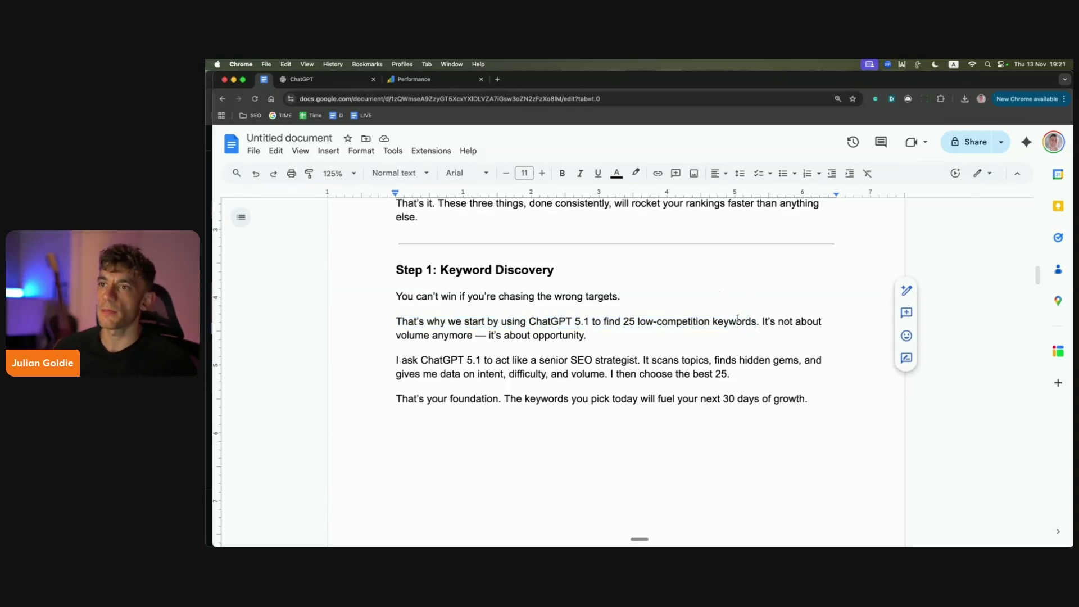
left_click_drag(396, 322, 655, 338)
left_click(637, 342)
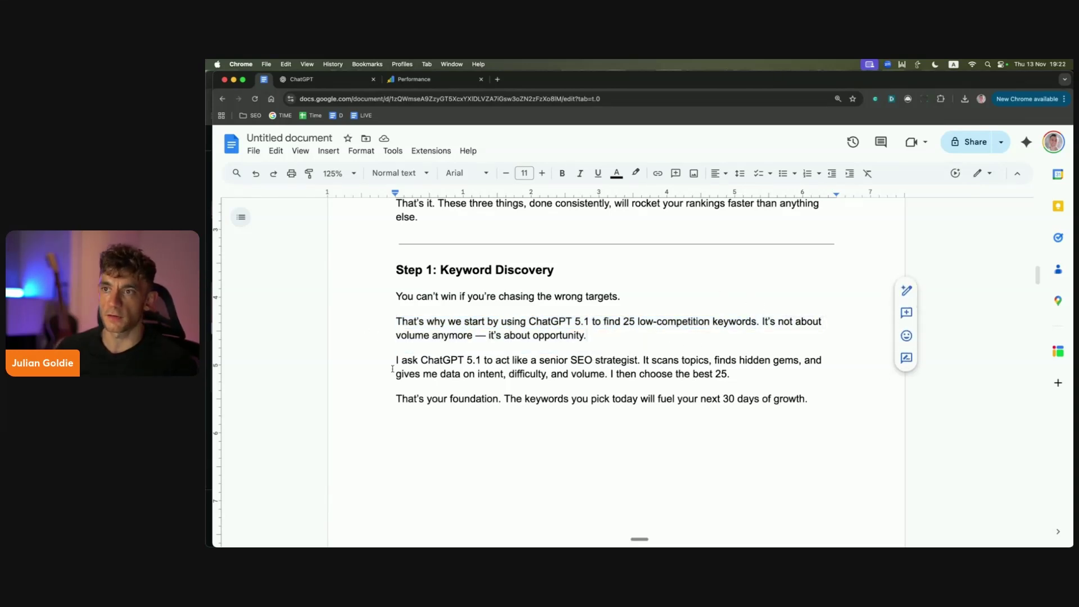
mouse_move(395, 360)
left_mouse_down()
mouse_move(645, 360)
mouse_move(830, 408)
left_mouse_up()
left_click(830, 402)
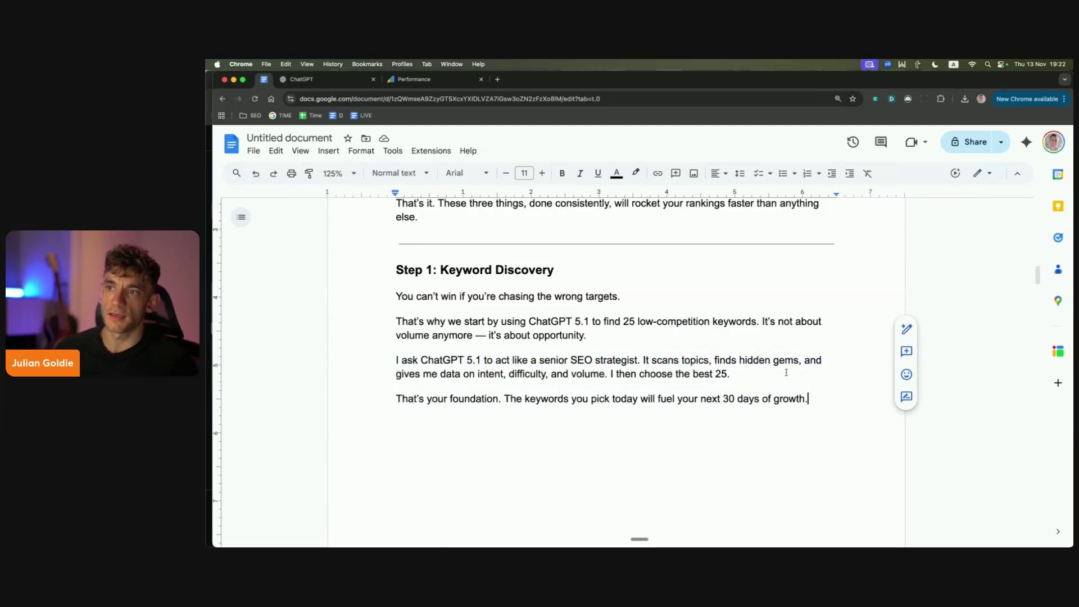
mouse_move(395, 360)
left_mouse_down()
mouse_move(632, 385)
mouse_move(730, 375)
left_mouse_up()
left_click(486, 374)
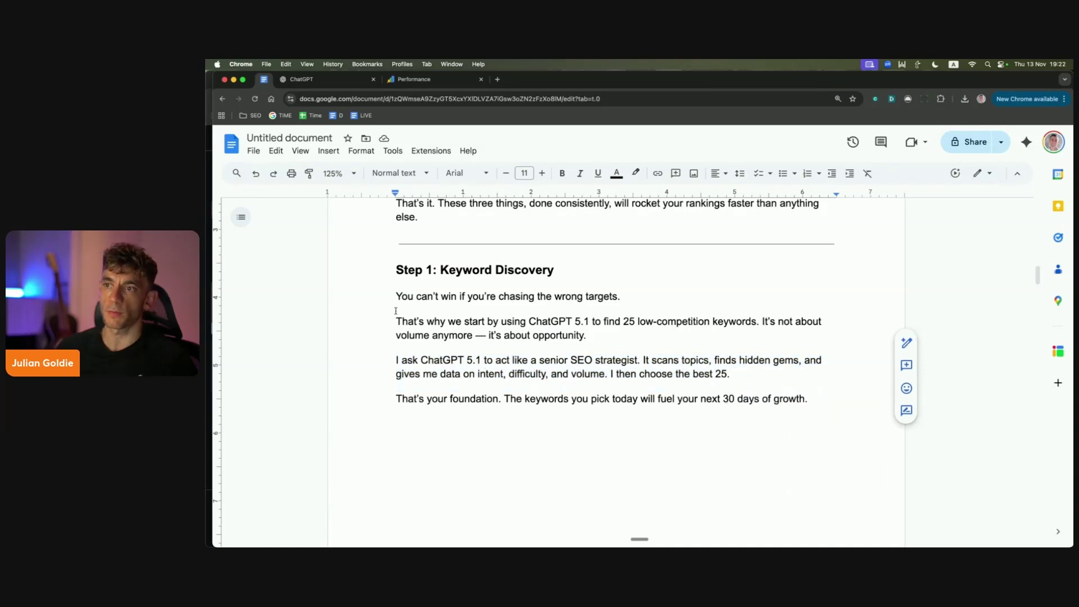
left_click_drag(394, 270, 843, 407)
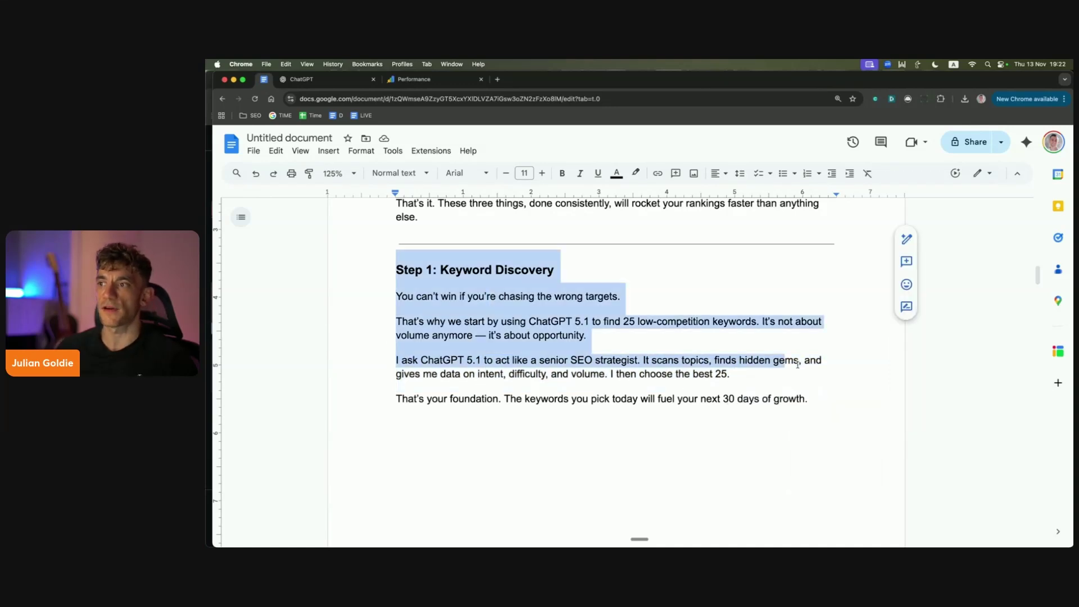
left_click(316, 79)
Ask ChatGPT for 25 low-competition SEO training keyword ideas based on UK cities
left_click(532, 311)
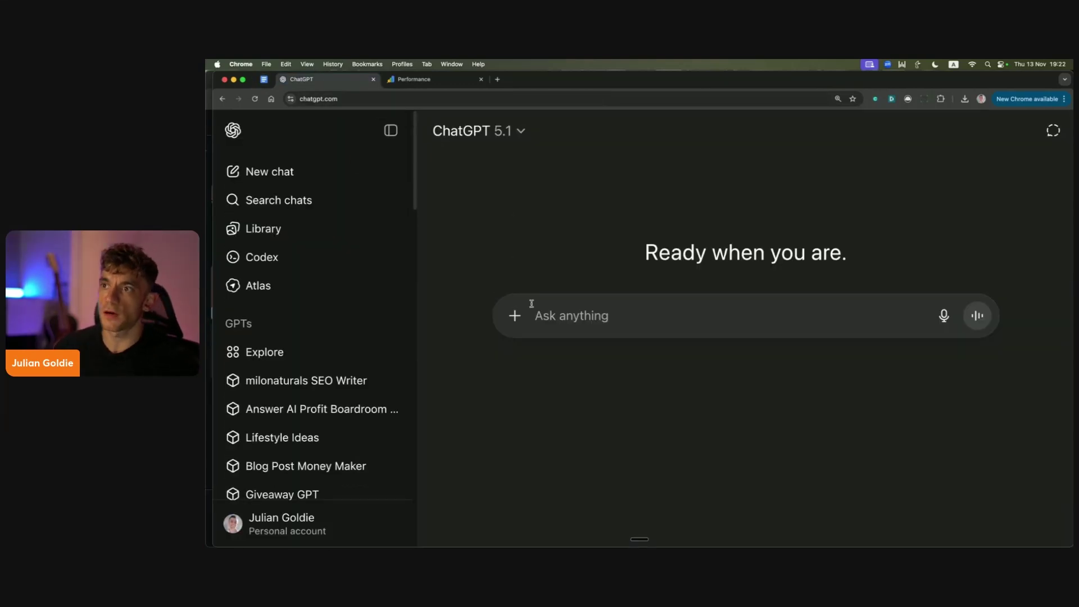
type("give me 25 low competition keywords on how t")
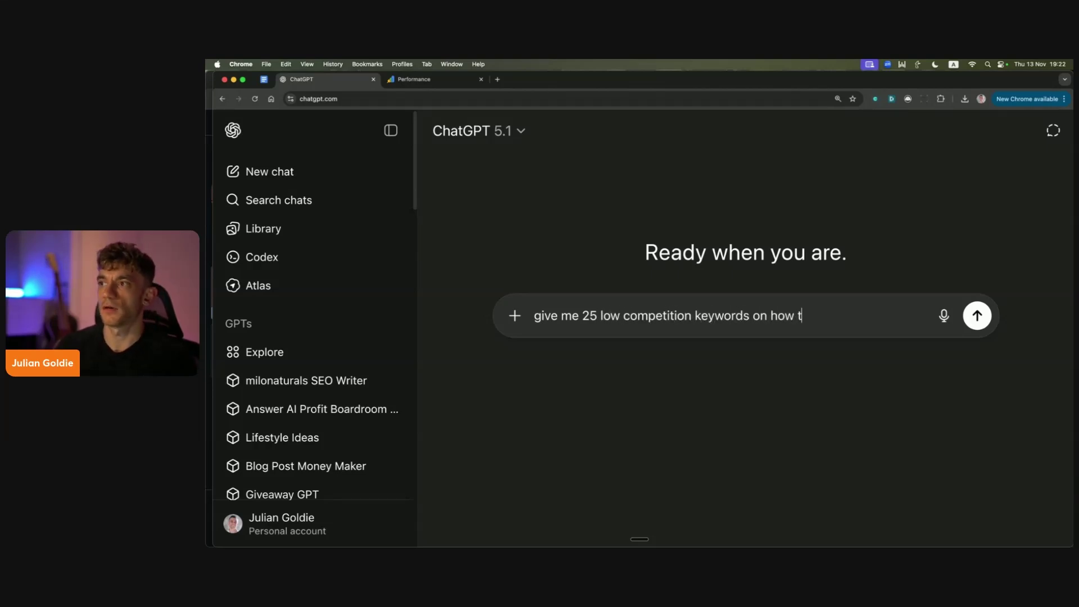
key("BackSpace")
key("BackSpace")
key("BackSpace")
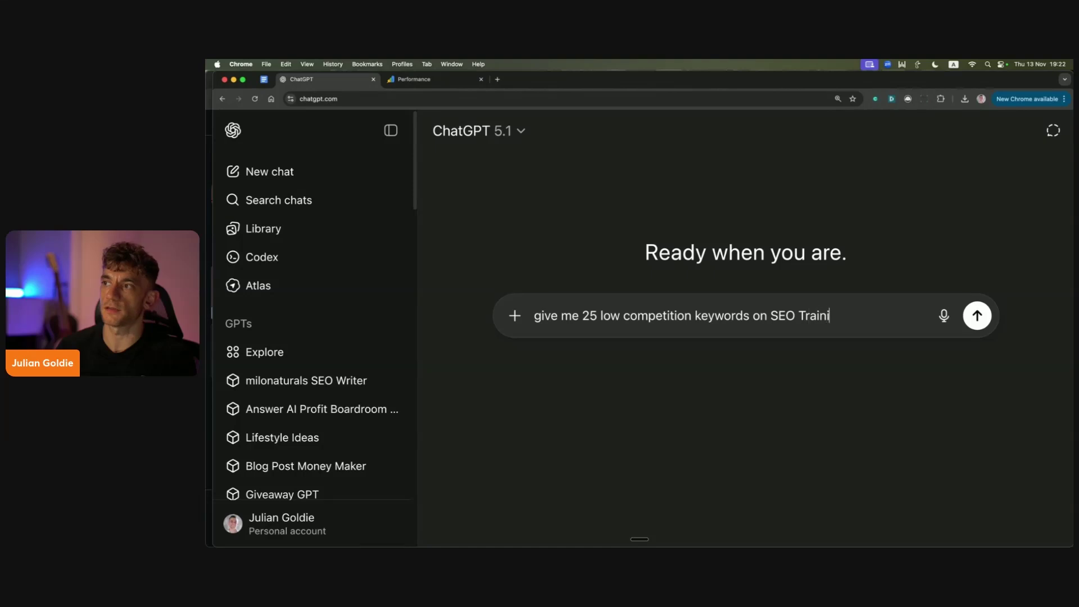
key("super+a")
key("Right")
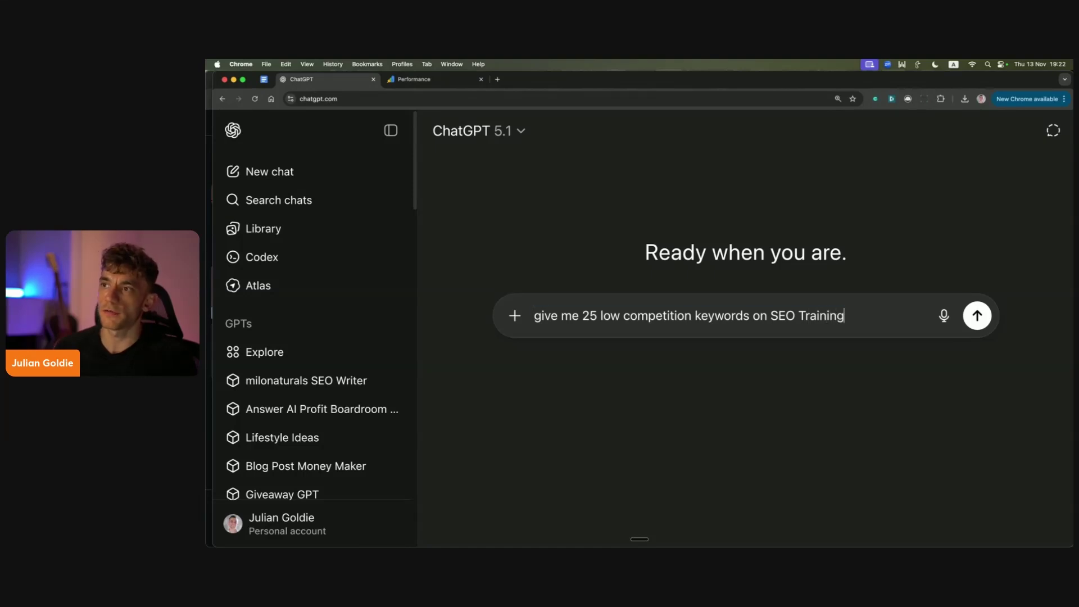
key("BackSpace")
type("ideas for")
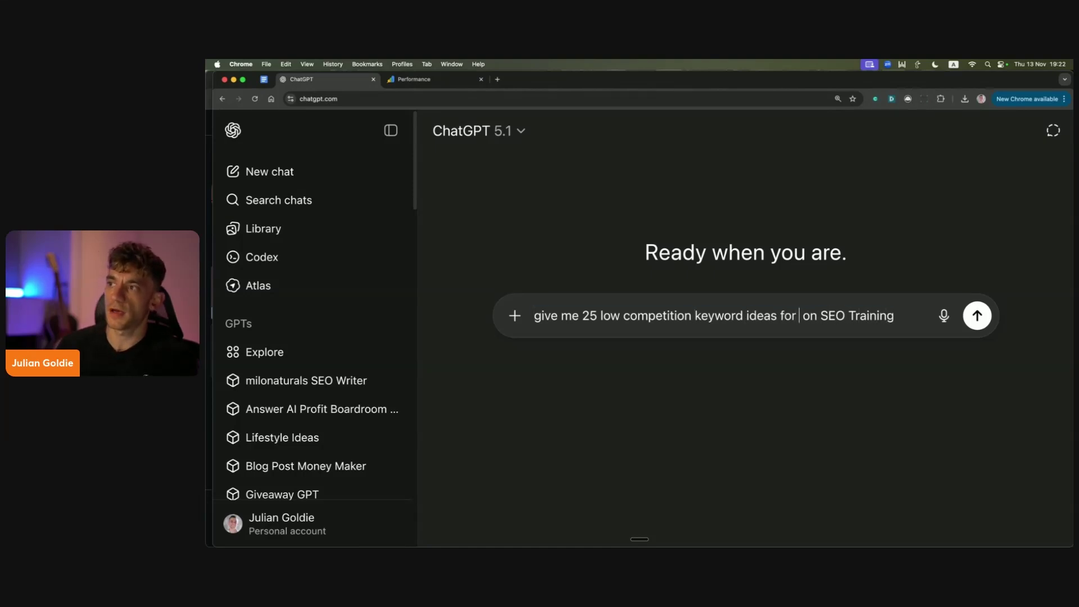
type(" SEO based on my")
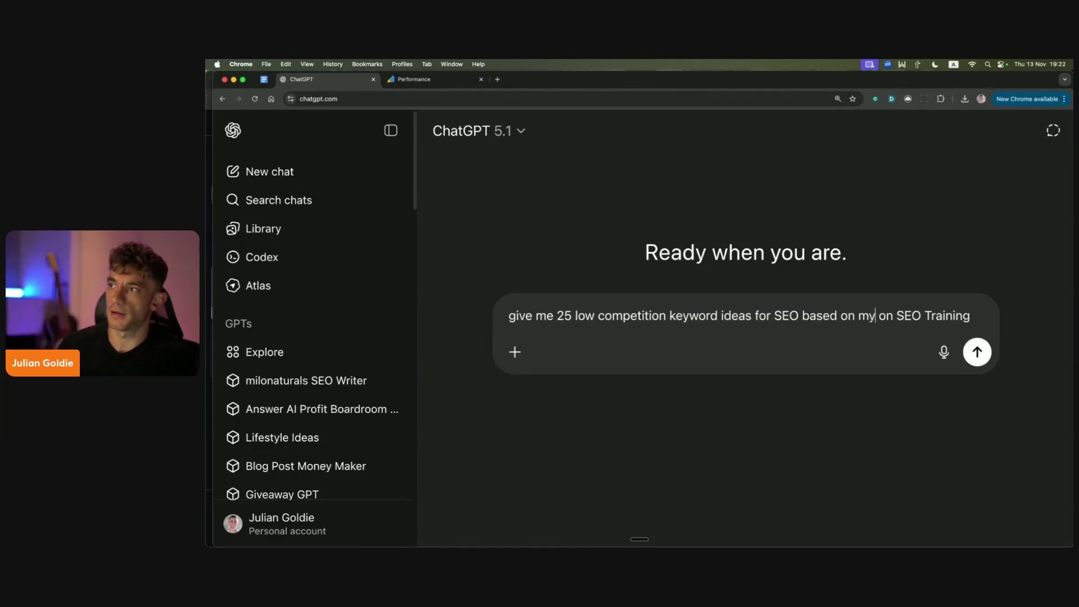
type(" website about")
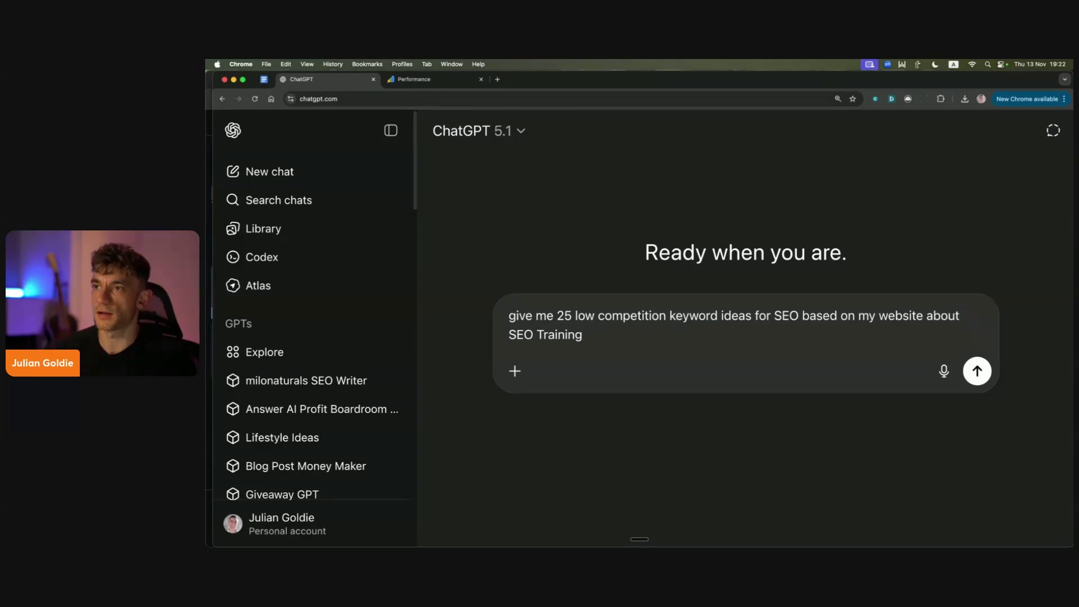
type(" SEO Training - e.g. SEO training citities e.g. ")
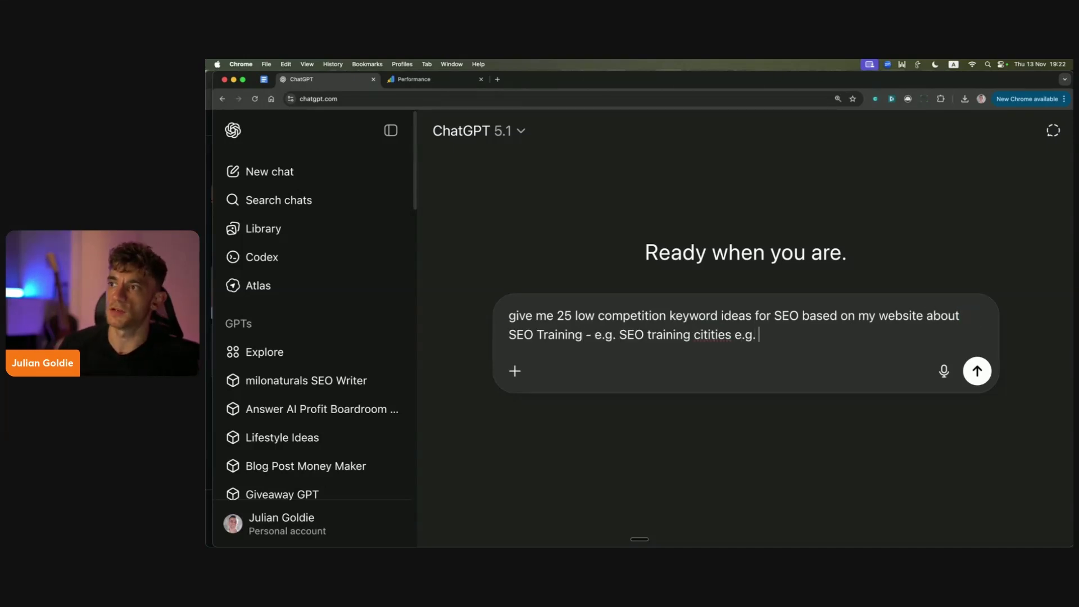
type("SEO trianing london")
key("Return")
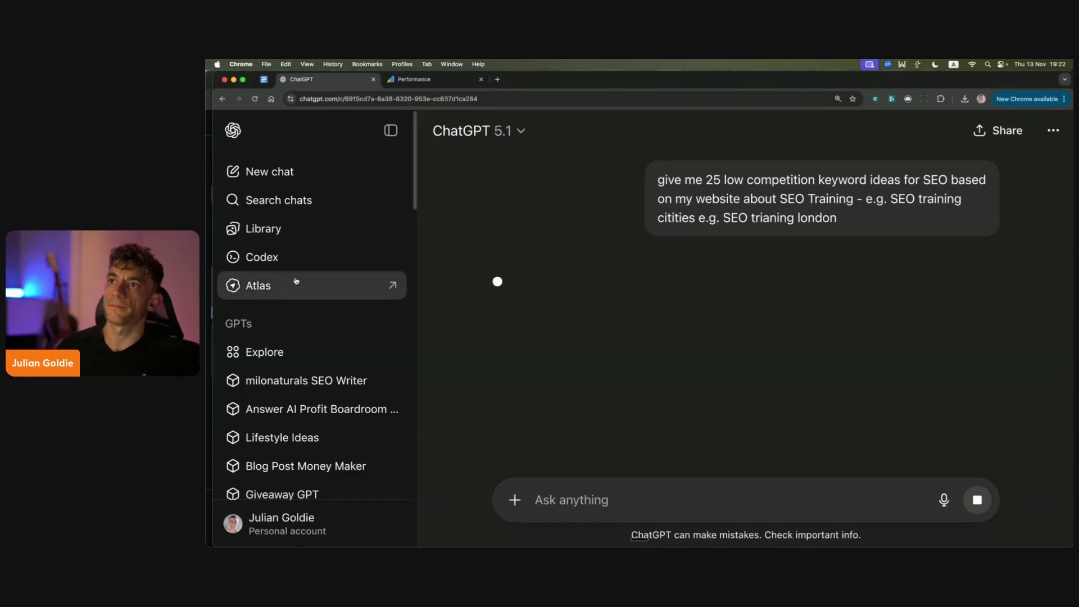
Scan the Major UK cities list, highlighting the SEO training Birmingham idea
scroll(528, 225, "down", 3)
scroll(539, 253, "down", 2)
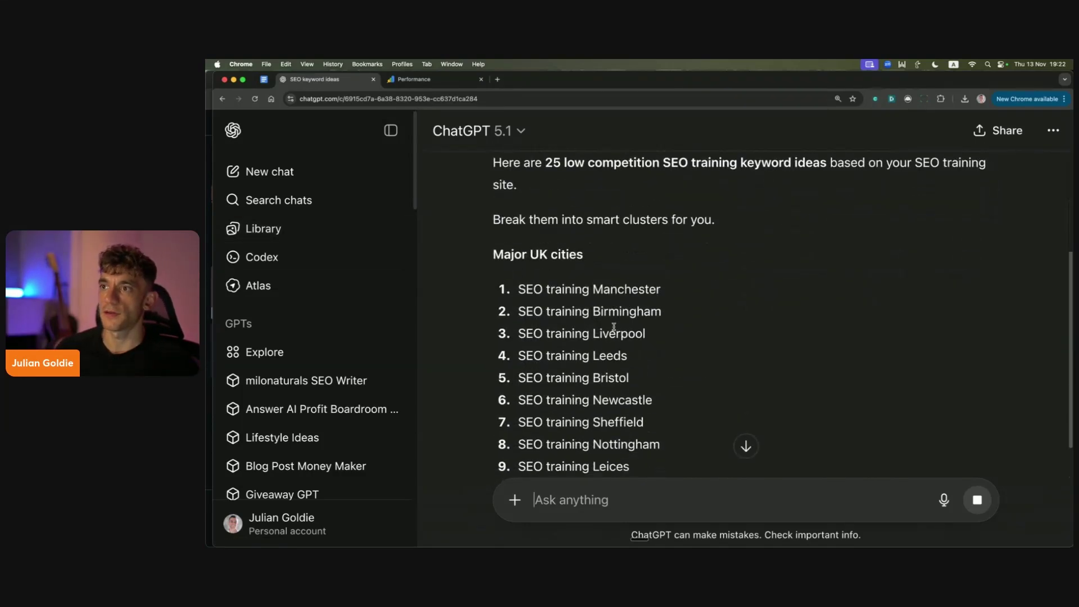
scroll(553, 291, "down", 2)
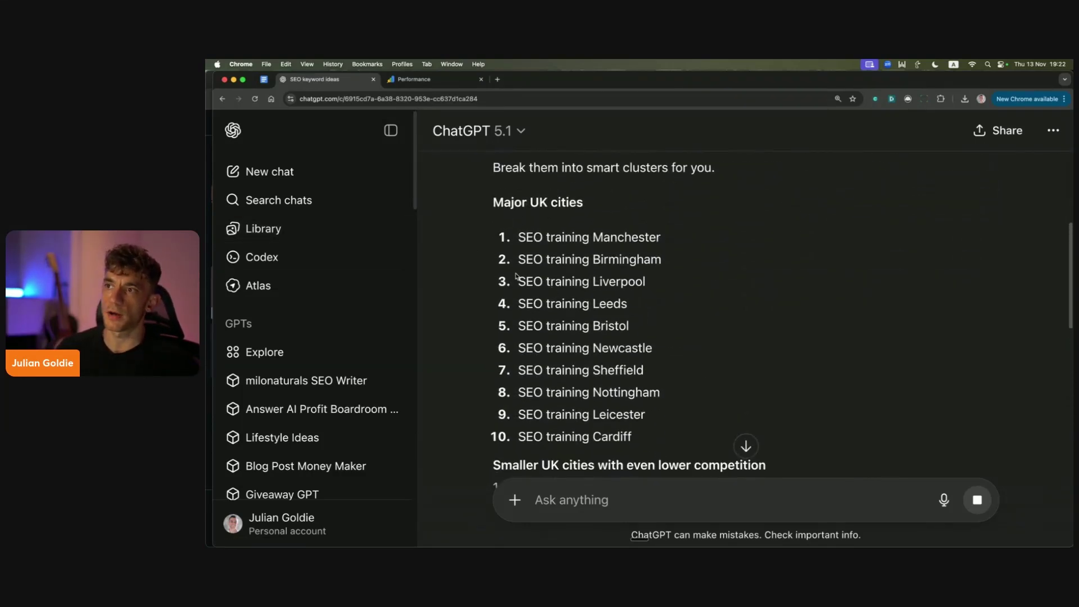
left_click_drag(513, 246, 721, 255)
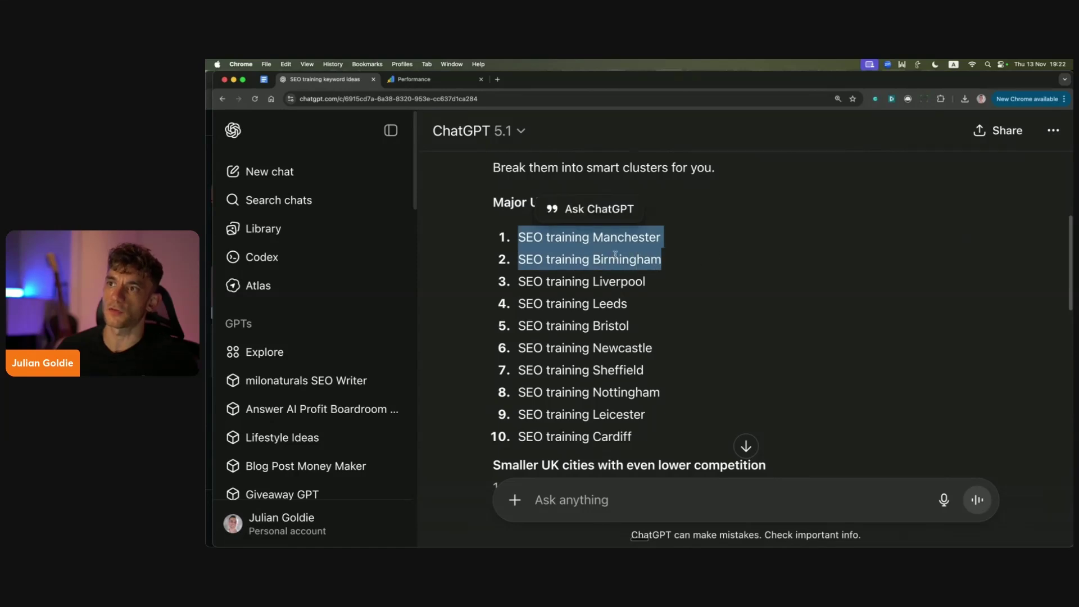
left_click_drag(544, 259, 661, 259)
left_click(655, 260)
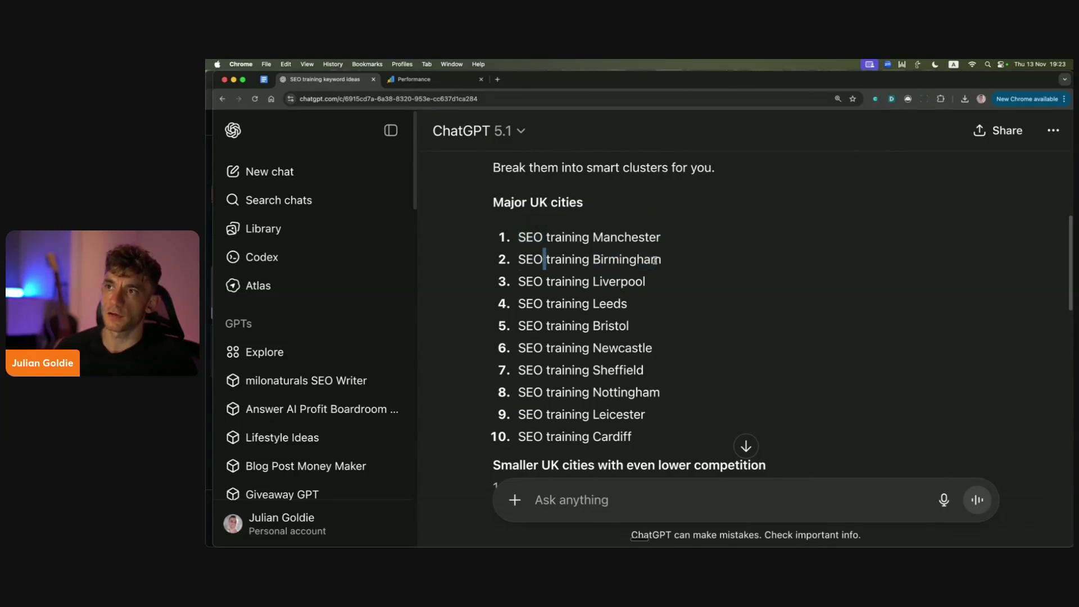
double_click(528, 259)
scroll(761, 301, "up", 4)
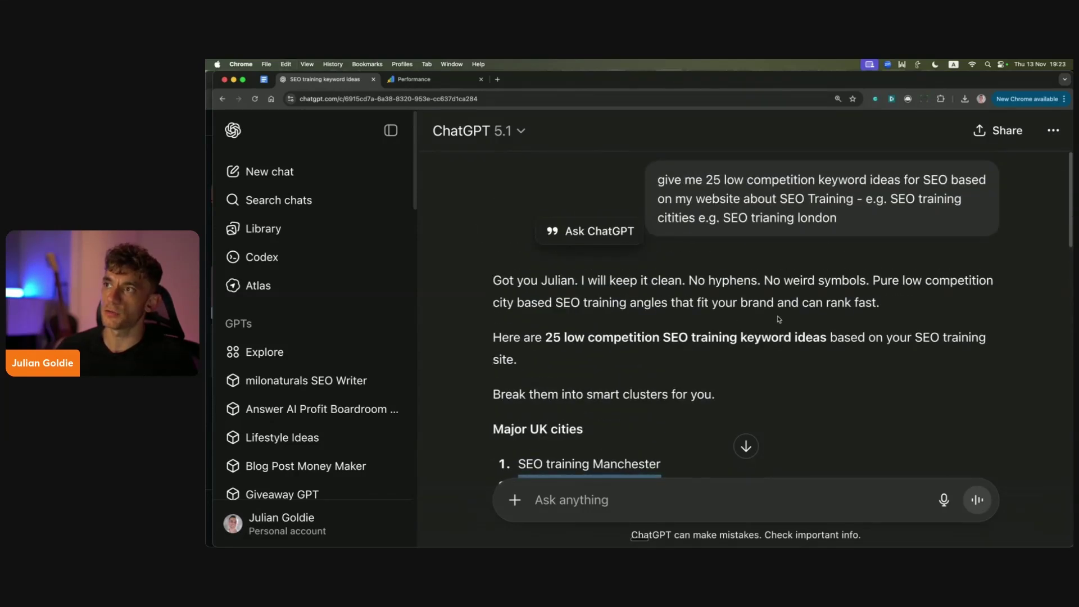
triple_click(653, 214)
Copy 'SEO training Birmingham' and load Ahrefs Keywords Explorer in a new tab
scroll(629, 350, "down", 2)
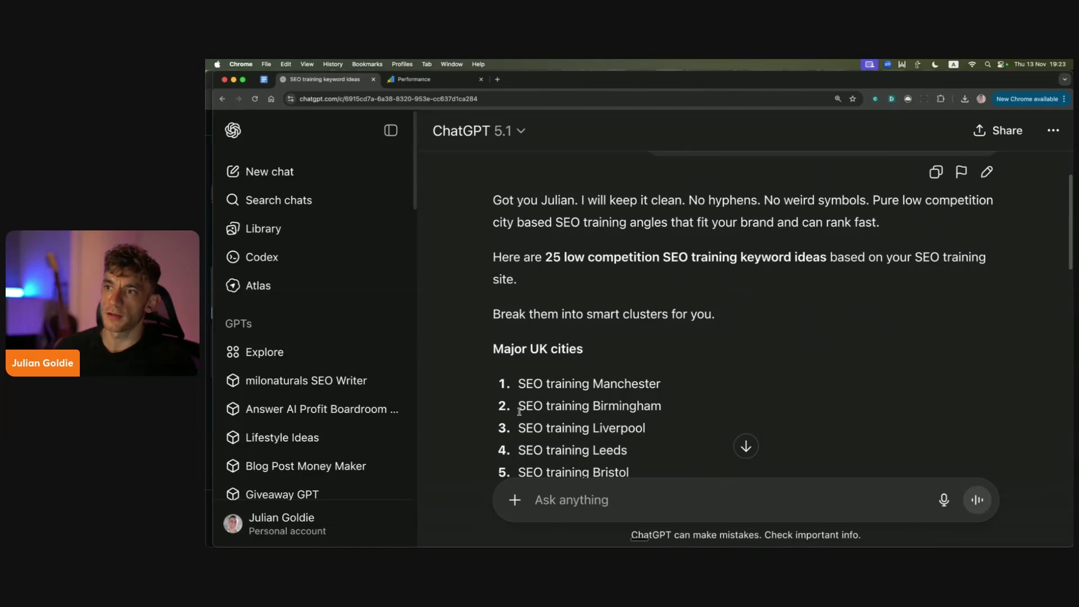
scroll(519, 393, "down", 1)
double_click(527, 391)
left_click(680, 391, "shift")
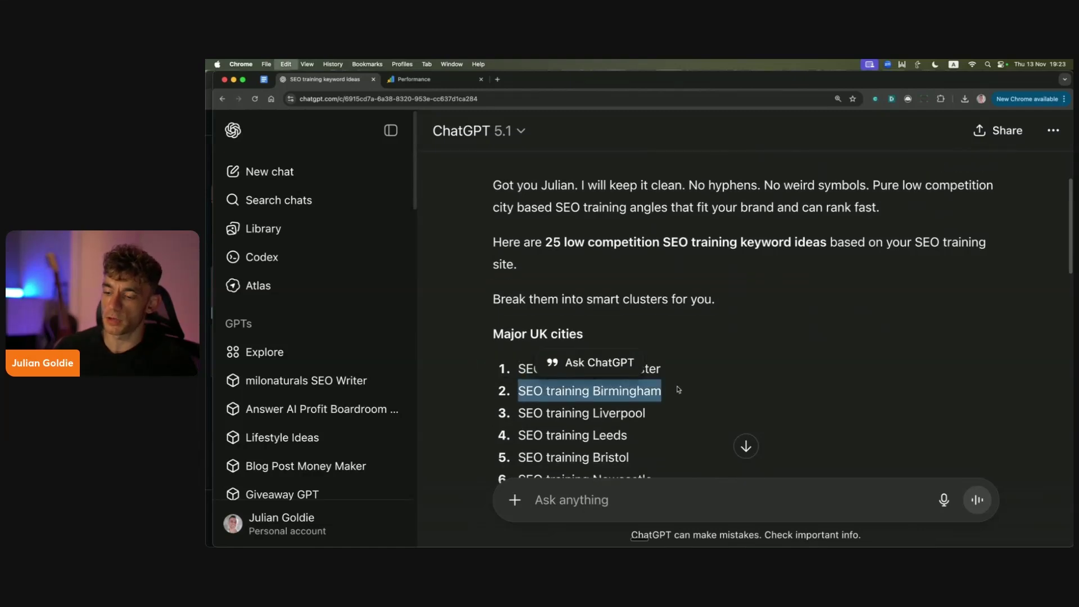
key("super+t")
type("key")
key("Return")
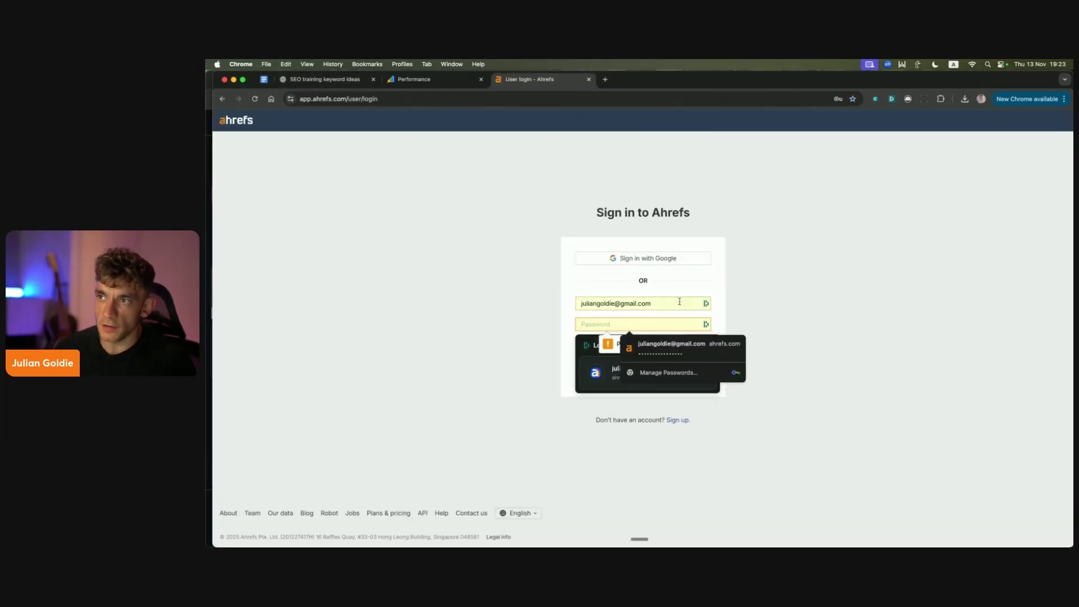
Sign in to Ahrefs and search 'SEO training Birmingham' for the United Kingdom
left_click(680, 352)
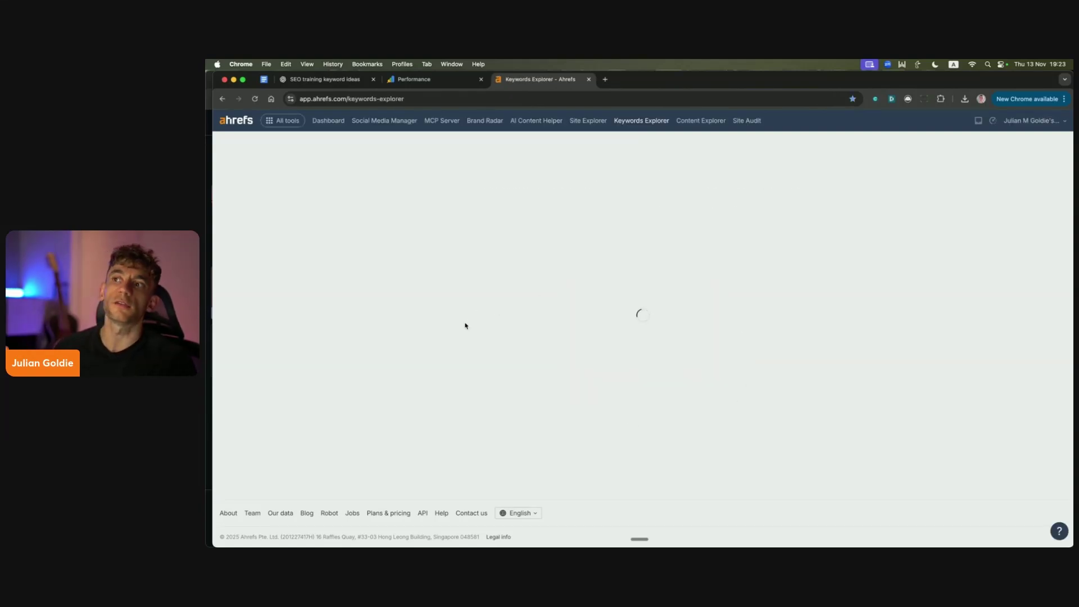
type("SEO training Birmingham")
left_click(716, 348)
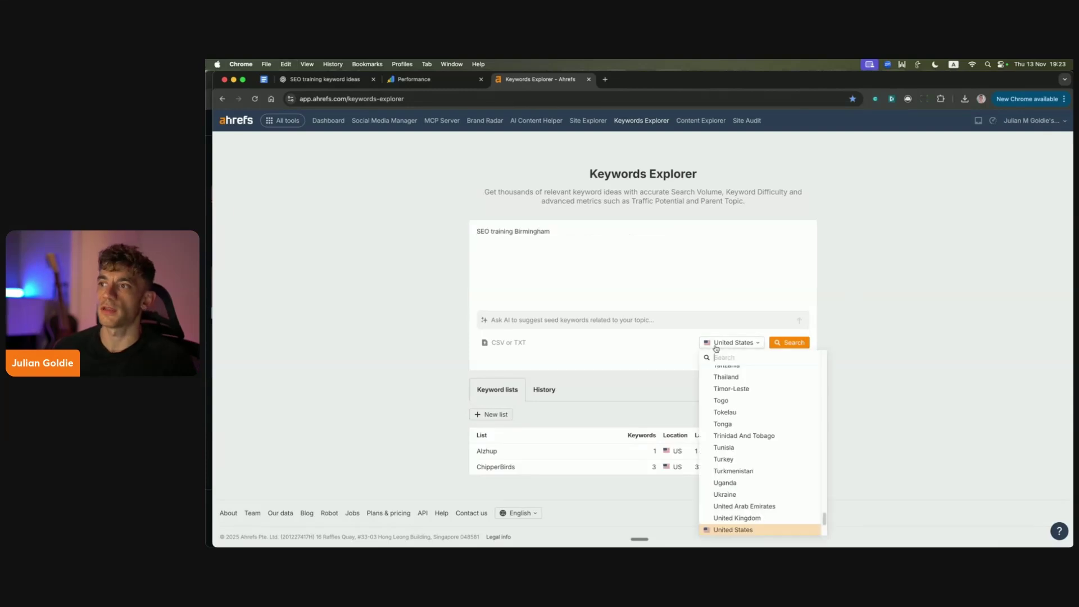
type("eng")
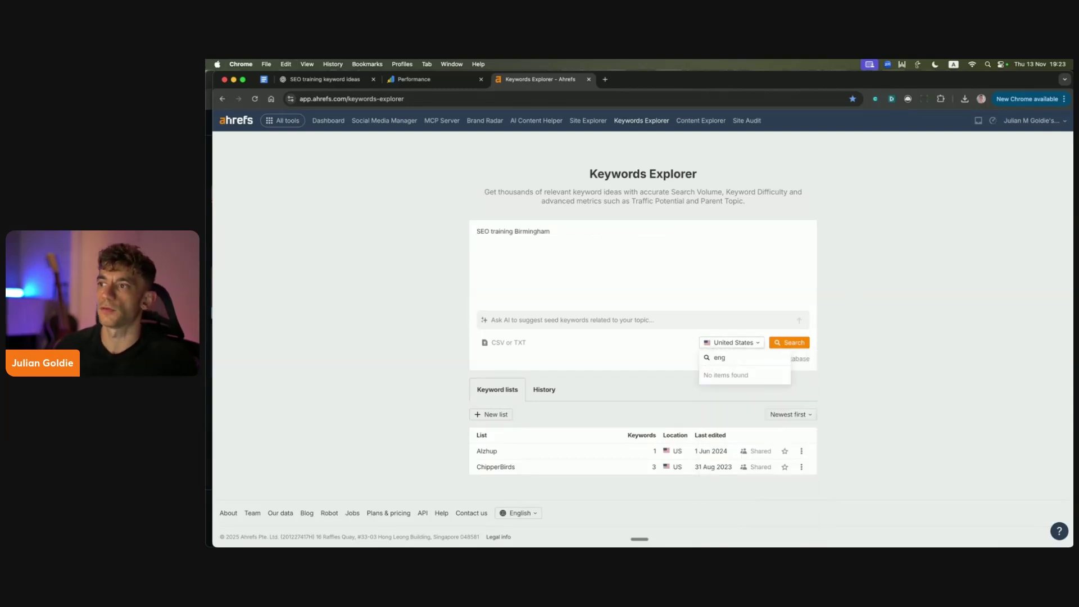
key("BackSpace")
key("BackSpace")
key("BackSpace")
type("un")
key("Return")
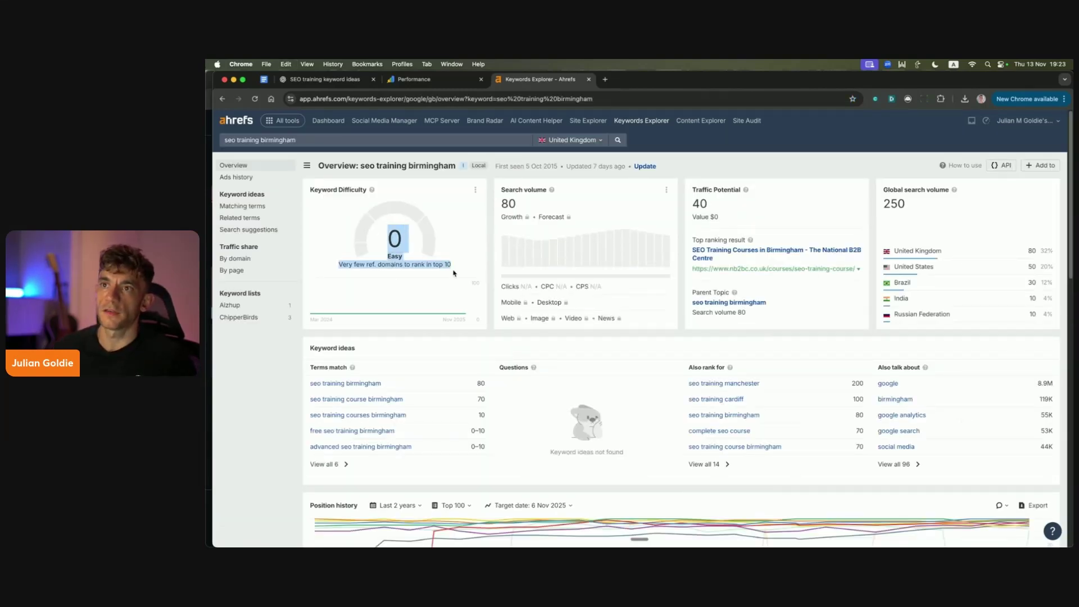
Note difficulty 0, UK volume 80 and global volume 250, then return to ChatGPT
left_click_drag(483, 188, 546, 178)
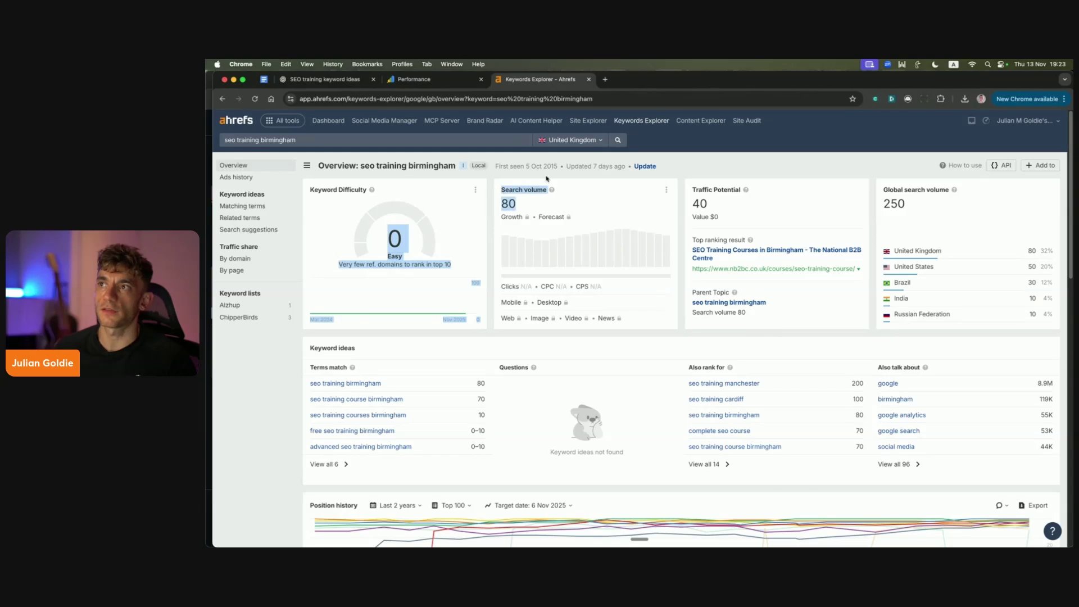
left_click_drag(906, 190, 899, 156)
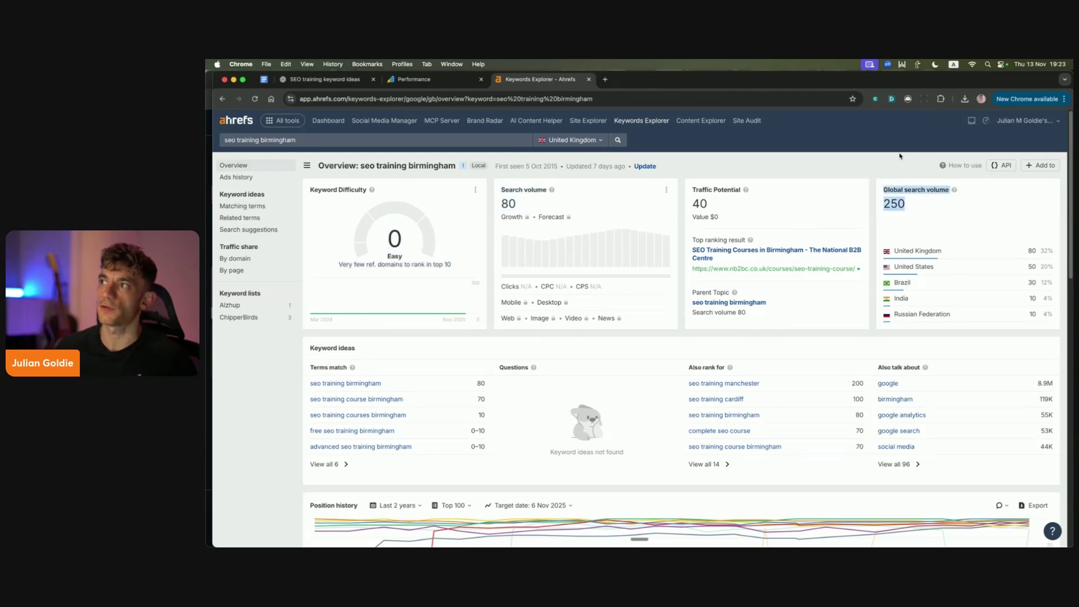
left_click(832, 226)
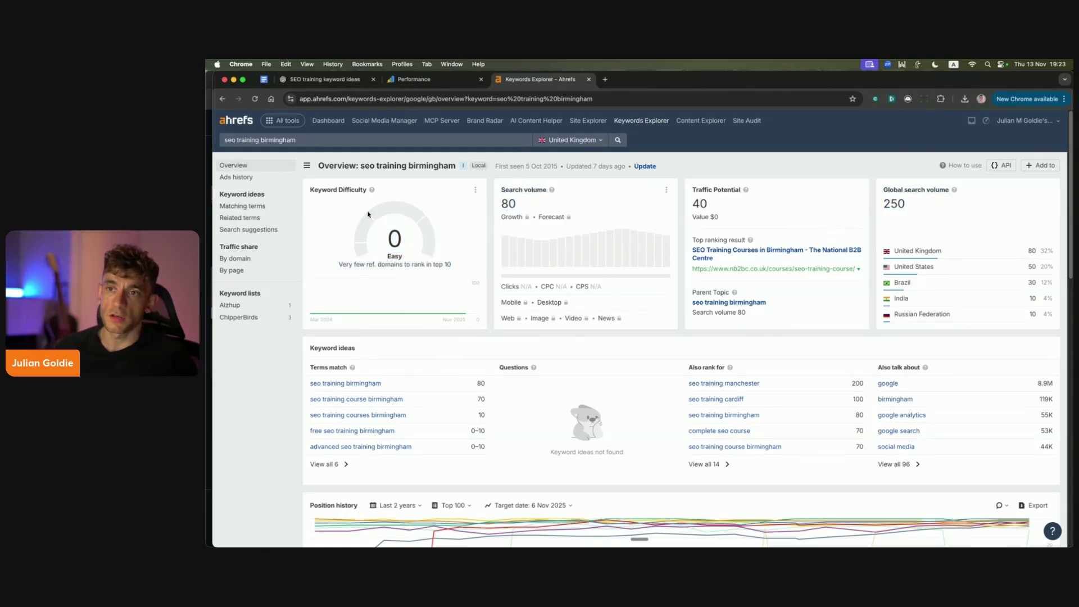
left_click(354, 85)
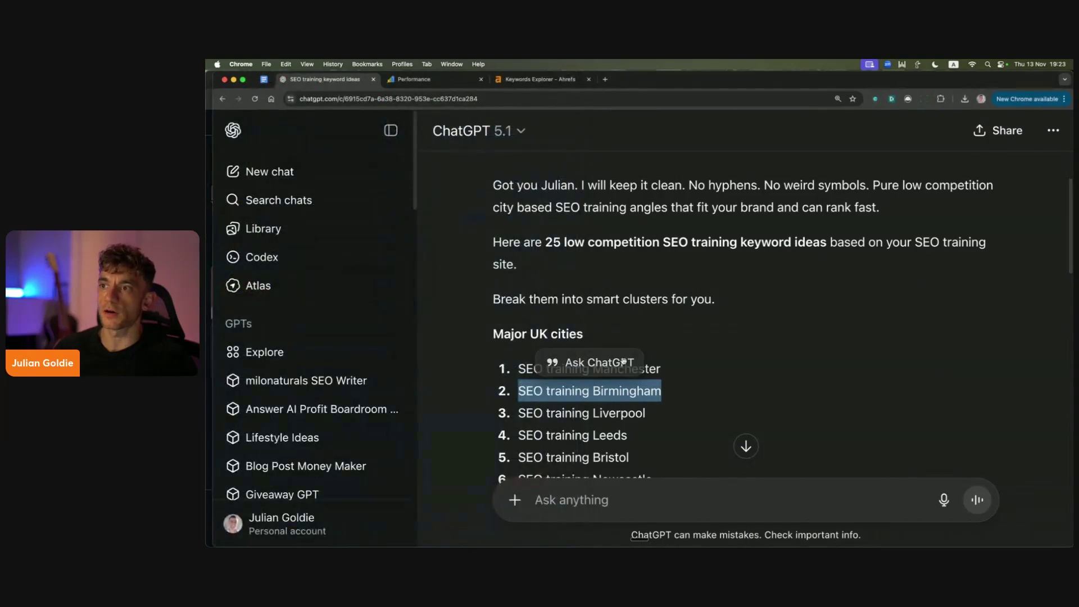
Quote and then drop the SEO training Birmingham keyword, glancing at the roadmap doc
left_click(607, 362)
left_click(976, 461)
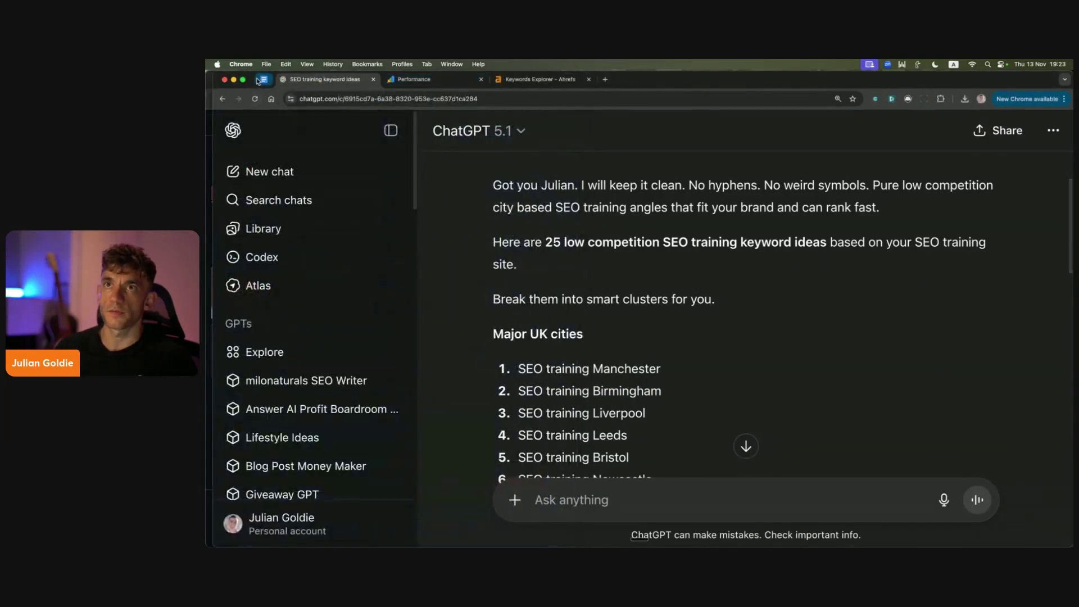
left_click(262, 79)
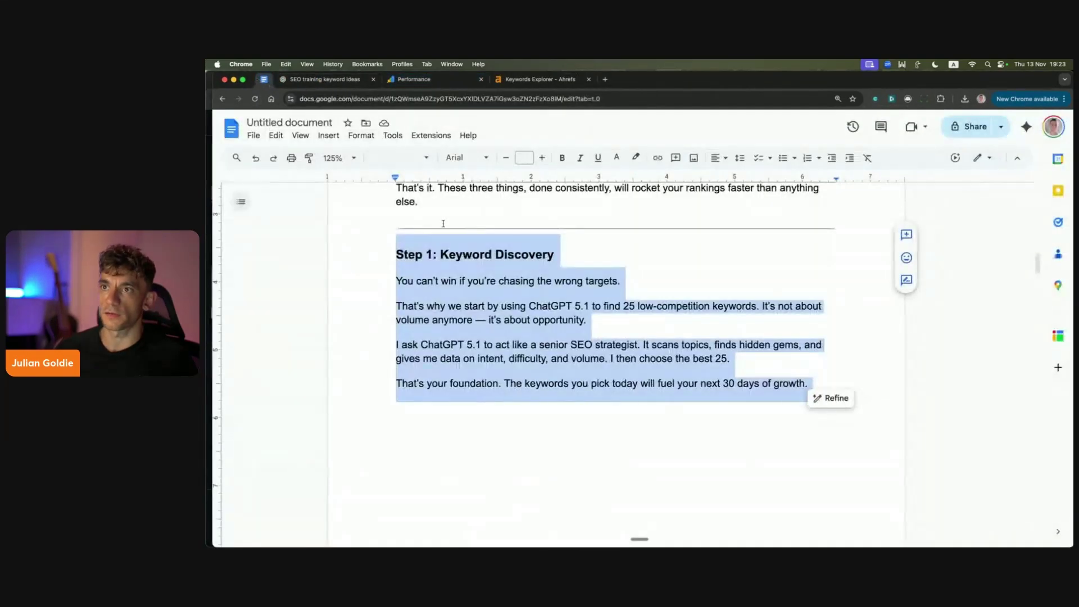
left_click(324, 79)
scroll(876, 249, "up", 2)
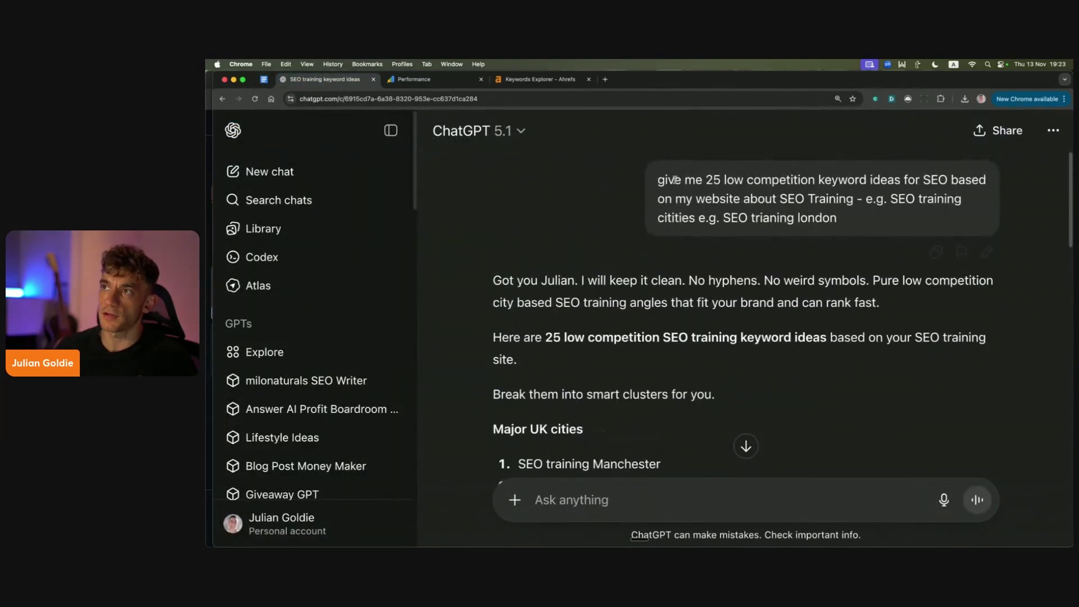
Reread the keyword prompt's city examples and scroll to smaller-city keywords 11–22
mouse_move(658, 180)
left_mouse_down()
mouse_move(909, 191)
mouse_move(774, 198)
left_mouse_up()
left_click(846, 197)
left_click_drag(864, 198, 924, 221)
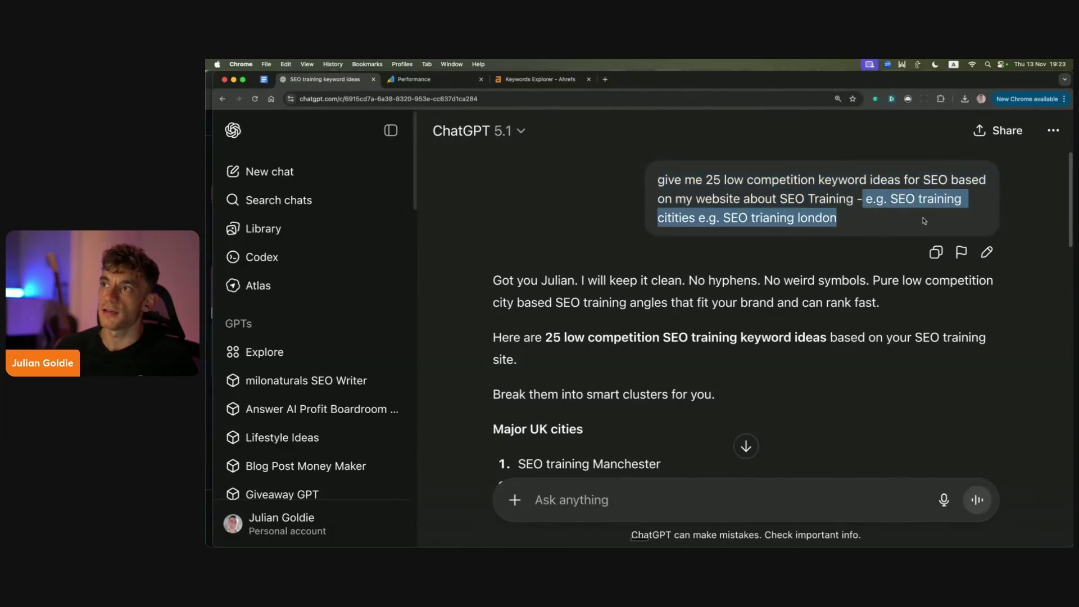
left_click_drag(775, 200, 652, 179)
left_click(609, 182)
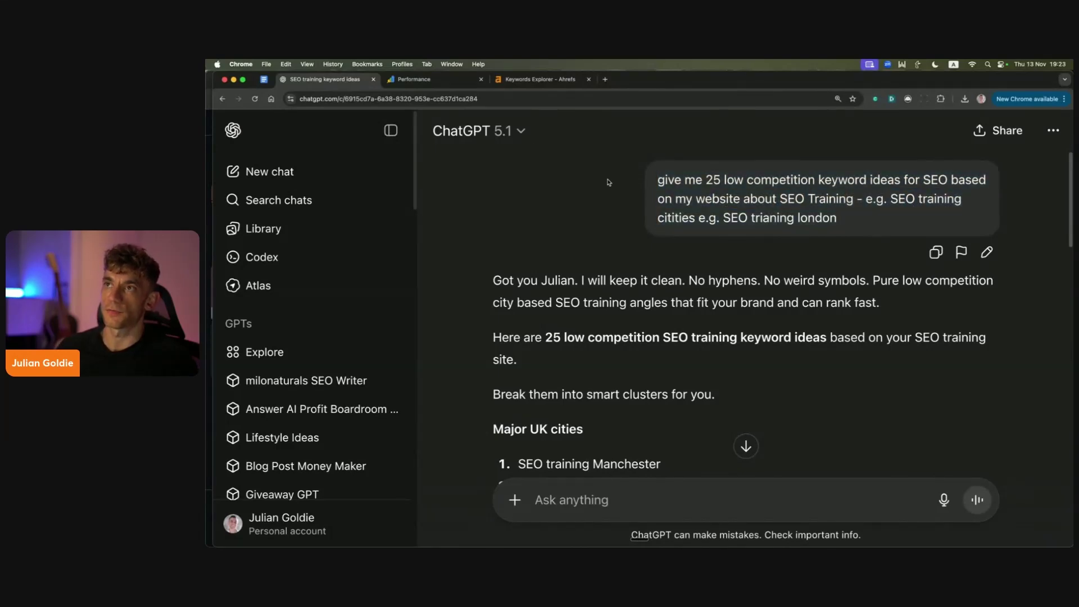
scroll(634, 257, "down", 5)
scroll(638, 270, "down", 1)
scroll(644, 286, "down", 2)
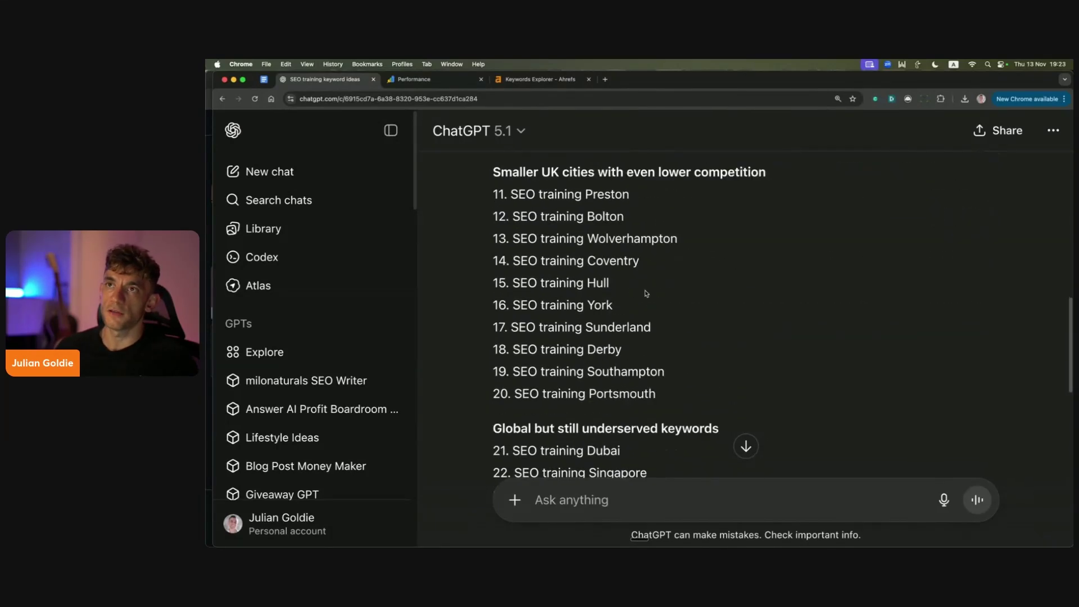
Scroll the Docs roadmap down to Step 2: AI Content Production and bring StreamYard forward
left_click(263, 80)
left_click(465, 301)
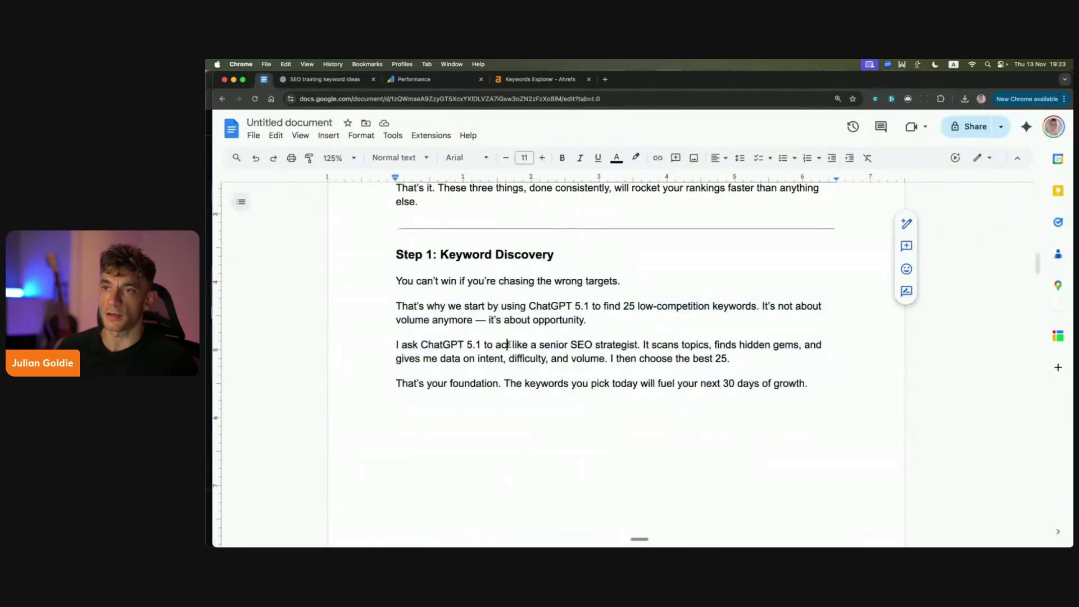
scroll(464, 301, "down", 10)
scroll(474, 318, "down", 5)
scroll(475, 319, "down", 5)
scroll(438, 292, "down", 1)
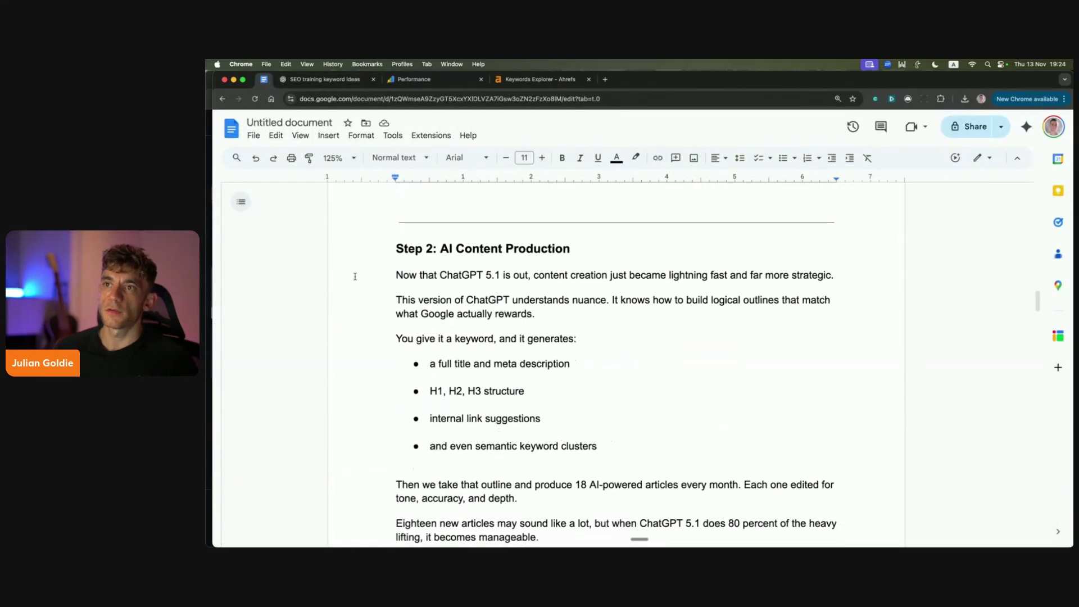
left_click(207, 309)
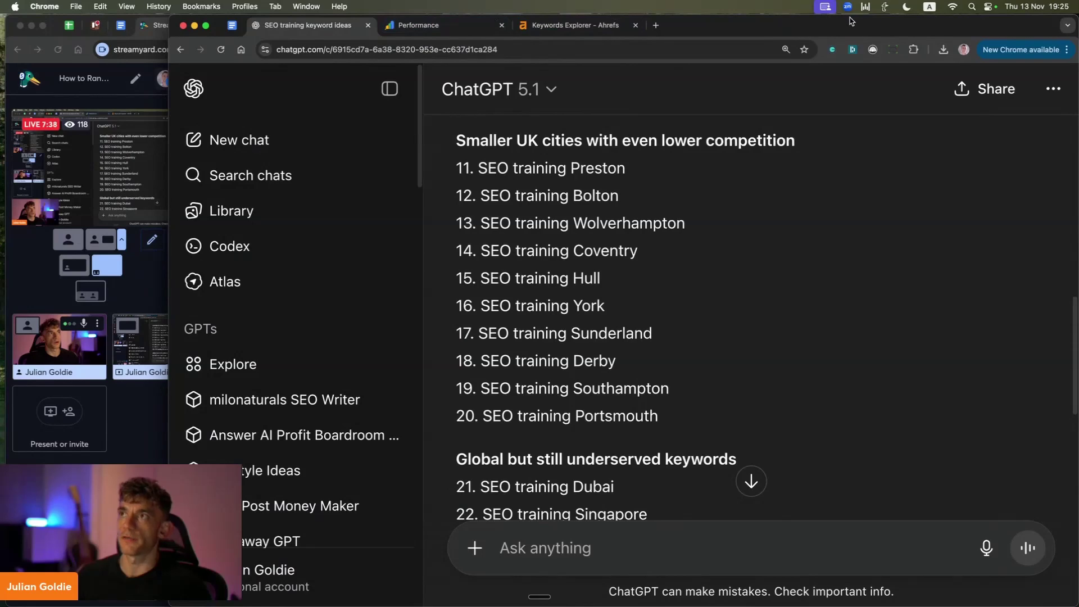
Open the 'SOP: How to Rank #1 in 24 Hours' doc and select its content-writing prompt
key("super+t")
type("rank #1")
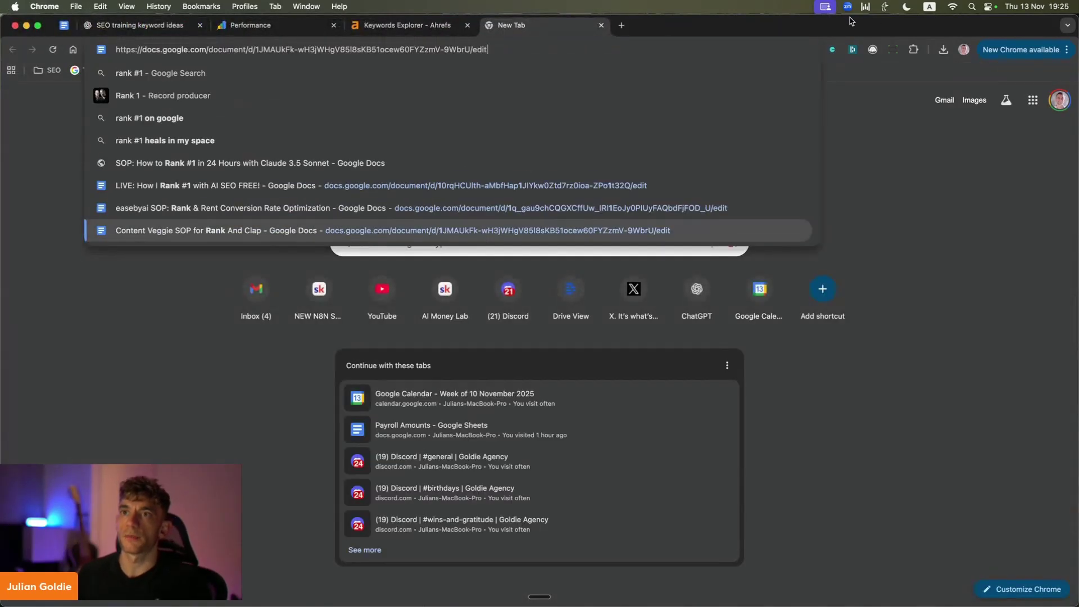
key("Up")
key("Up")
key("Up")
key("Return")
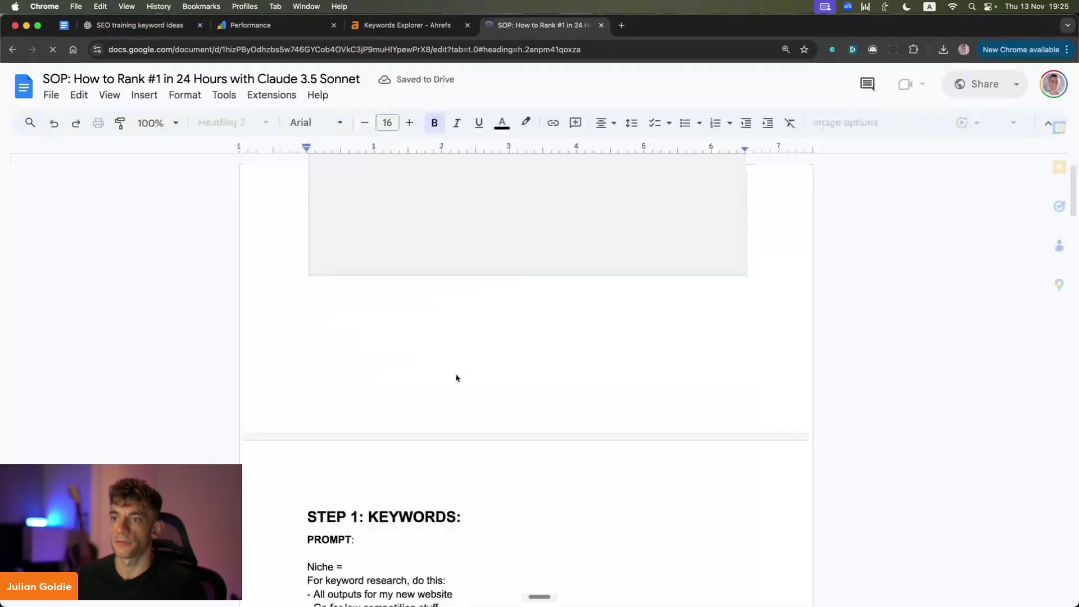
scroll(285, 344, "down", 10)
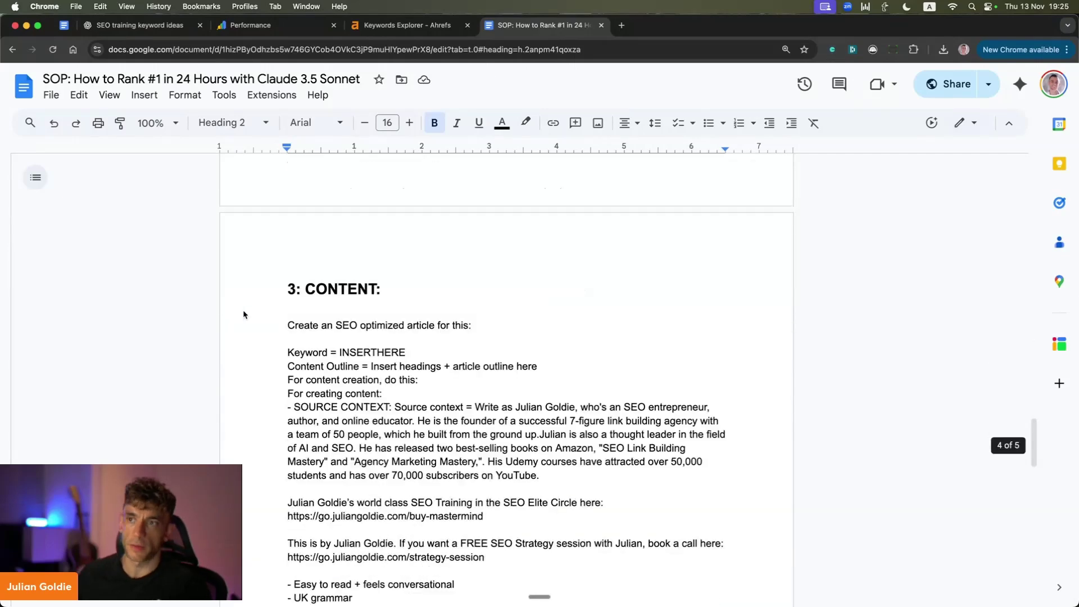
scroll(244, 313, "down", 4)
left_click_drag(288, 335, 470, 457)
Return to the SEO training keyword ideas chat, scrolled back to the top
left_click(140, 25)
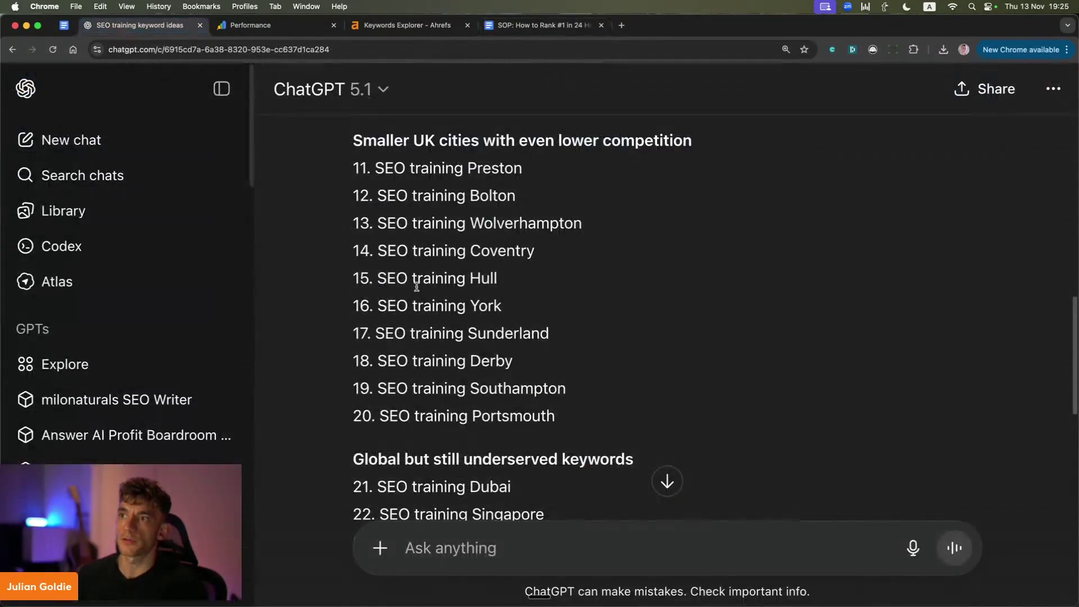
scroll(340, 207, "up", 4)
scroll(340, 207, "up", 3)
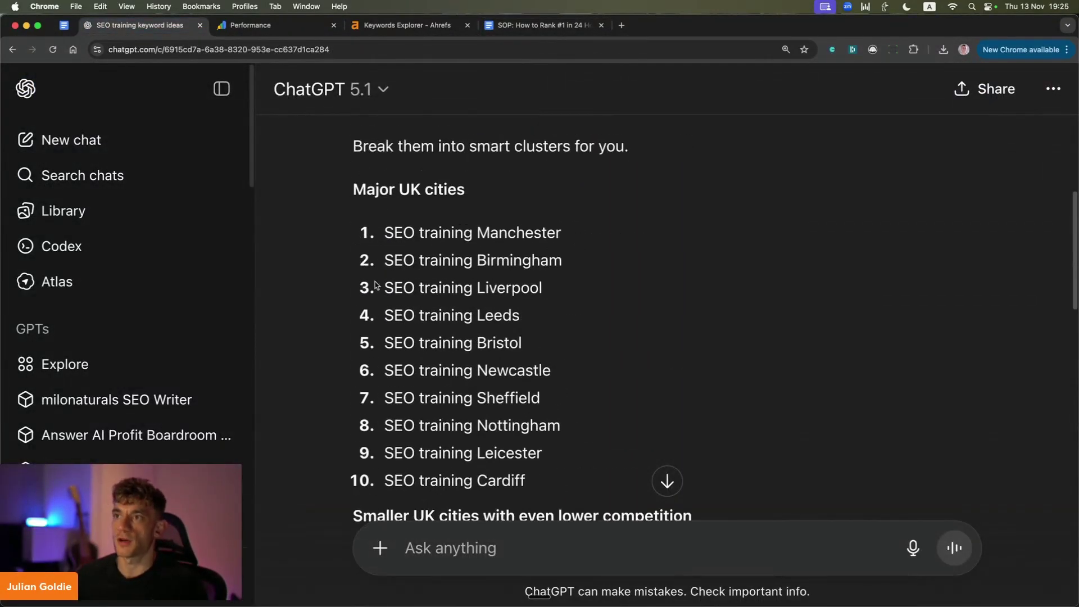
left_click_drag(343, 261, 692, 277)
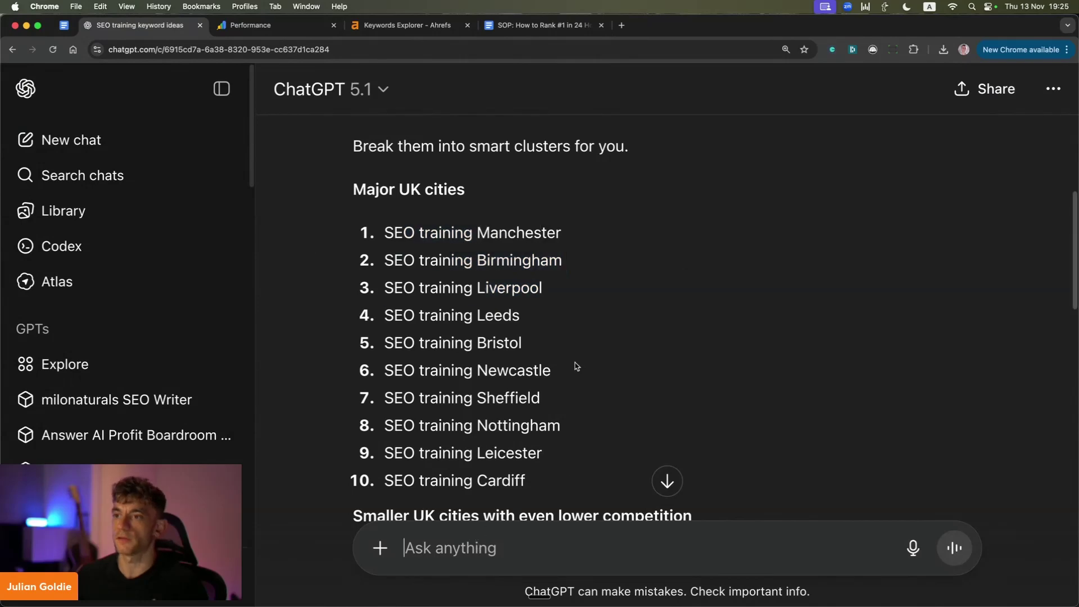
Paste the article prompt, set its keyword to 'SEO Training Birmingham' and delete the Content Outline line
key("super+v")
key("super+Up")
key("shift+Down")
key("Right")
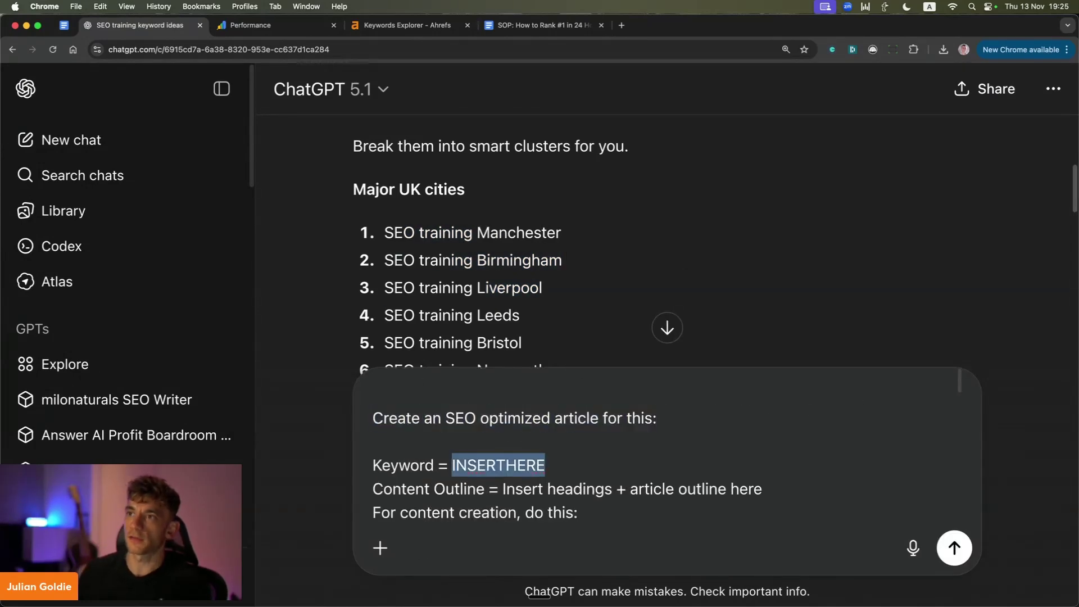
type("SEO Training Birmingham")
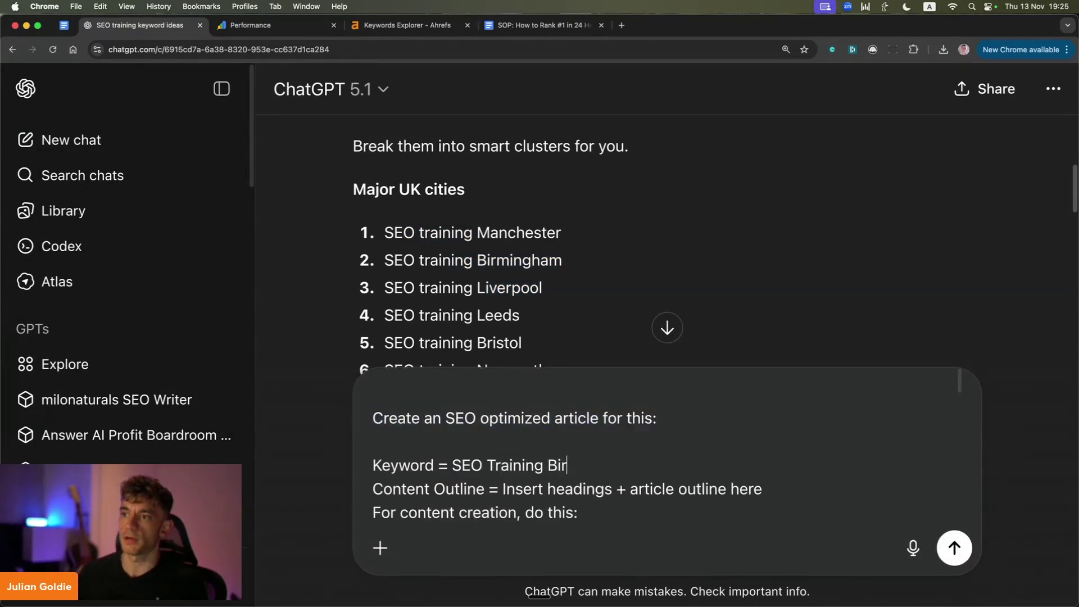
triple_click(584, 488)
key("BackSpace")
Review the SOURCE CONTEXT section of the pasted prompt
scroll(655, 478, "down", 3)
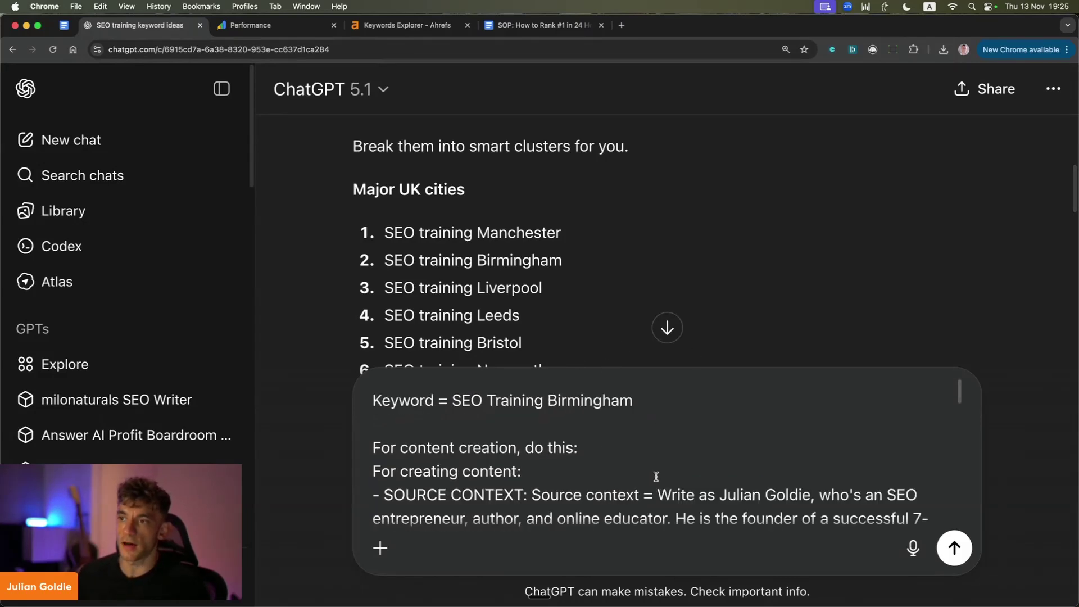
scroll(656, 477, "down", 8)
scroll(537, 404, "up", 3)
scroll(836, 456, "up", 3)
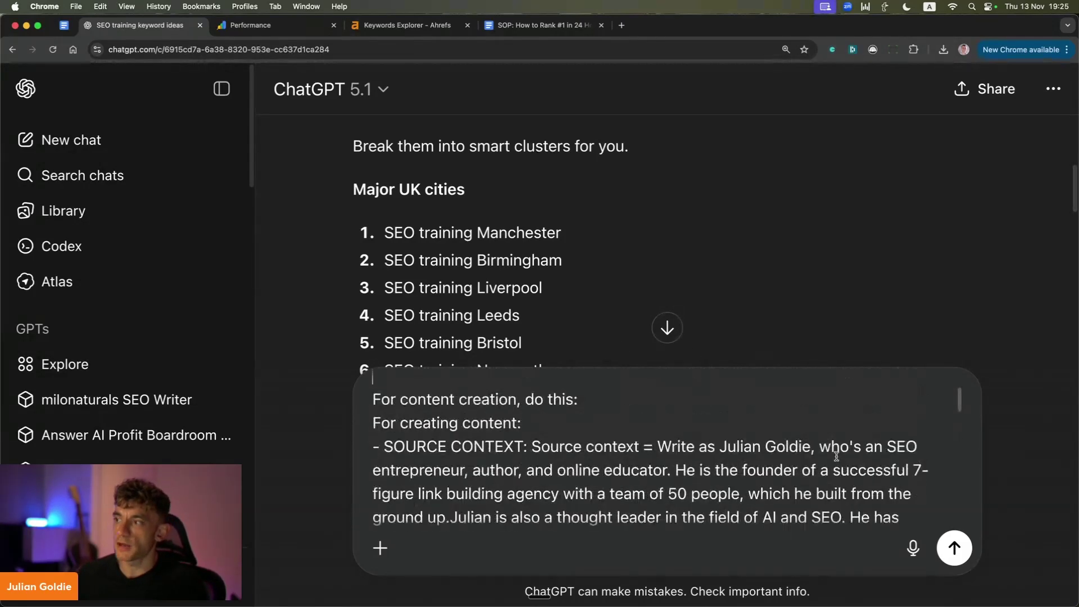
triple_click(529, 405)
left_click(543, 490)
scroll(530, 461, "down", 2)
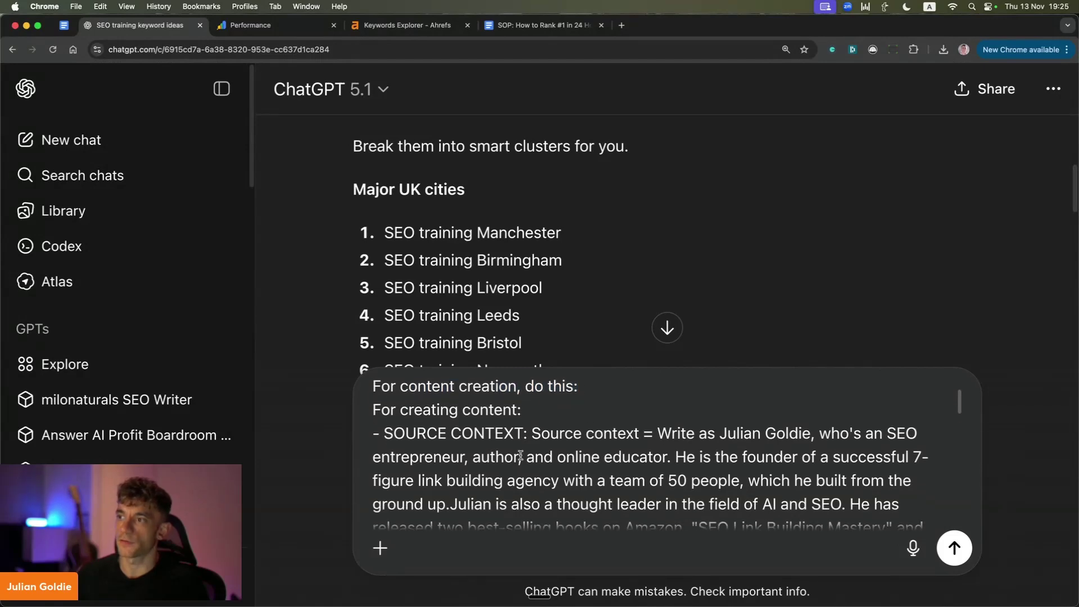
left_click_drag(373, 420, 534, 439)
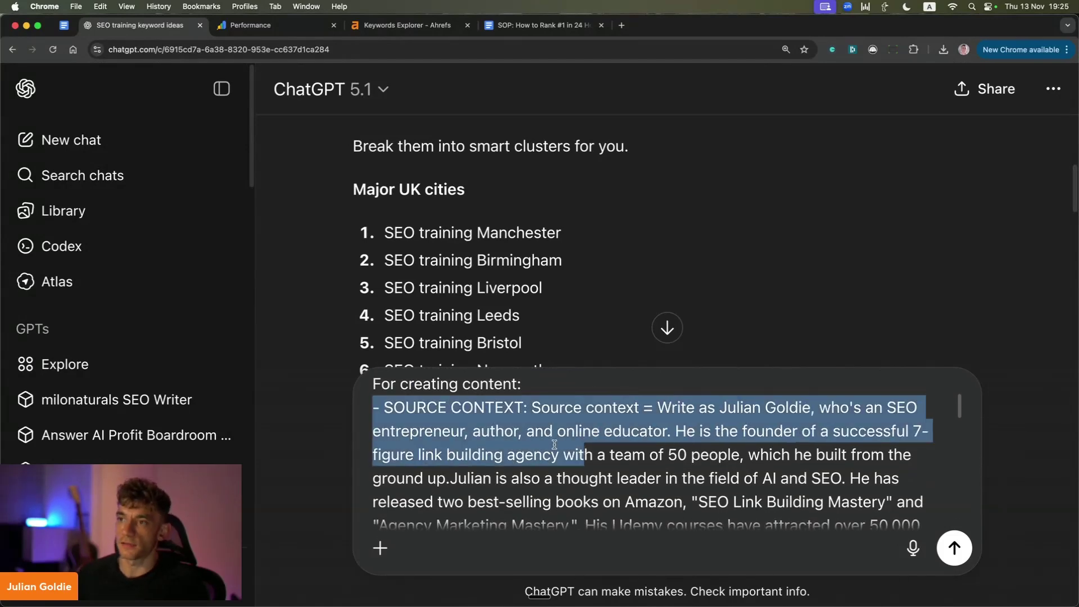
scroll(534, 439, "down", 2)
scroll(534, 440, "down", 4)
left_click(493, 463)
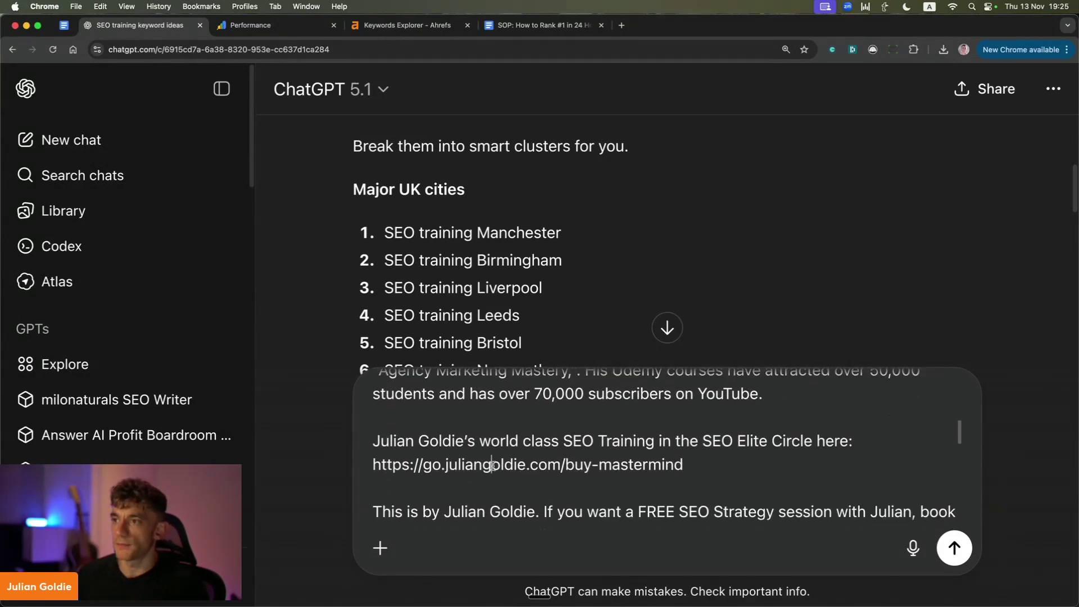
scroll(632, 436, "down", 2)
scroll(632, 436, "down", 1)
scroll(674, 446, "down", 2)
scroll(481, 414, "down", 3)
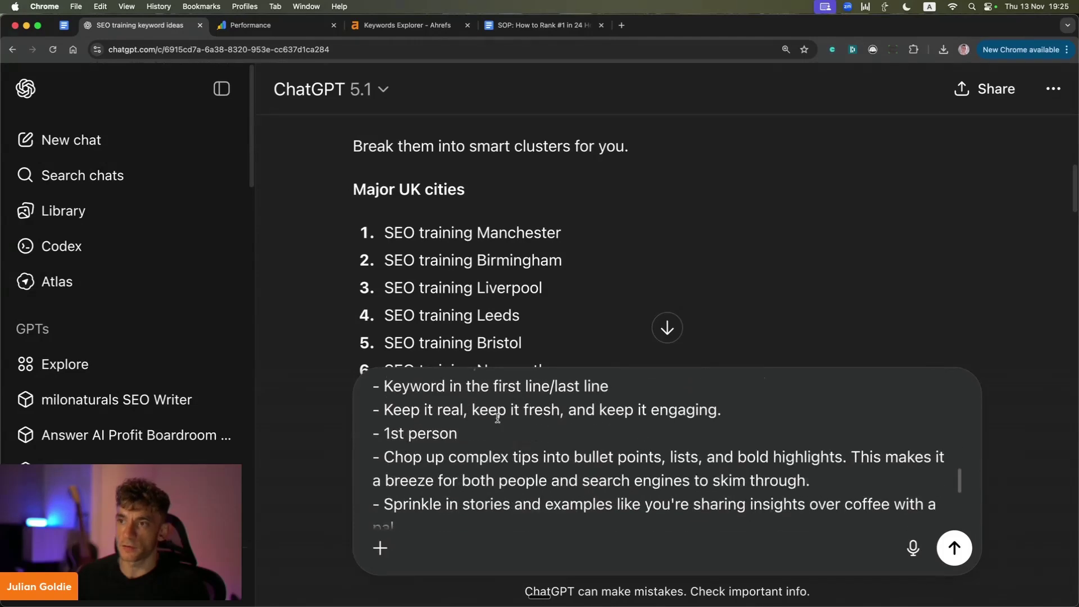
scroll(478, 425, "up", 2)
scroll(477, 425, "up", 1)
Go over the easy-to-read, UK grammar, FAQs, headers and keyword-placement rules, then send the prompt
triple_click(437, 404)
double_click(428, 423)
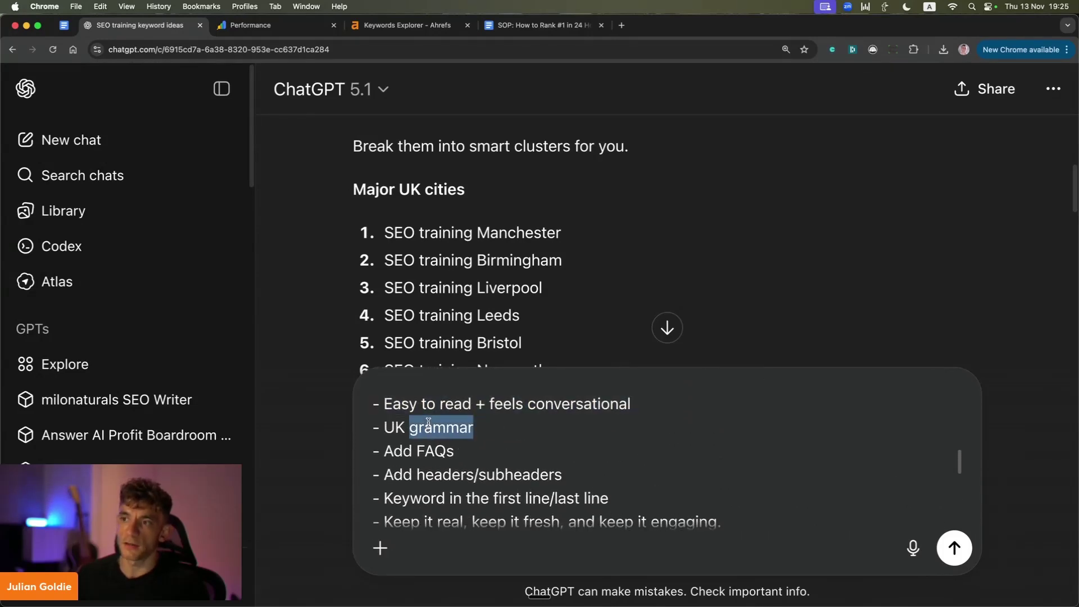
double_click(430, 451)
scroll(431, 450, "down", 1)
left_click(432, 448)
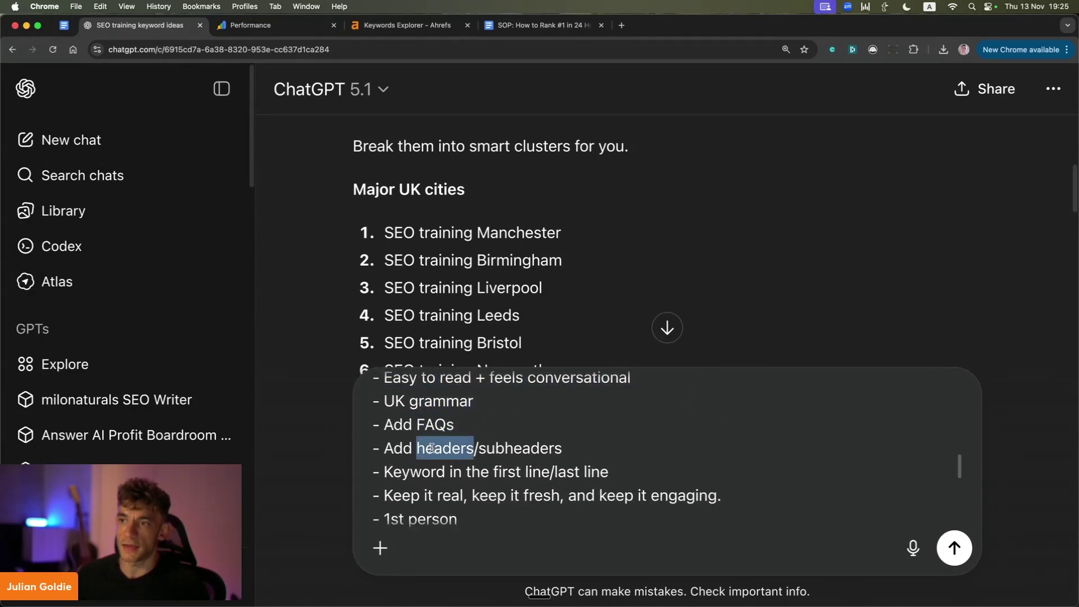
scroll(431, 448, "down", 1)
left_click(432, 448)
scroll(432, 445, "down", 4)
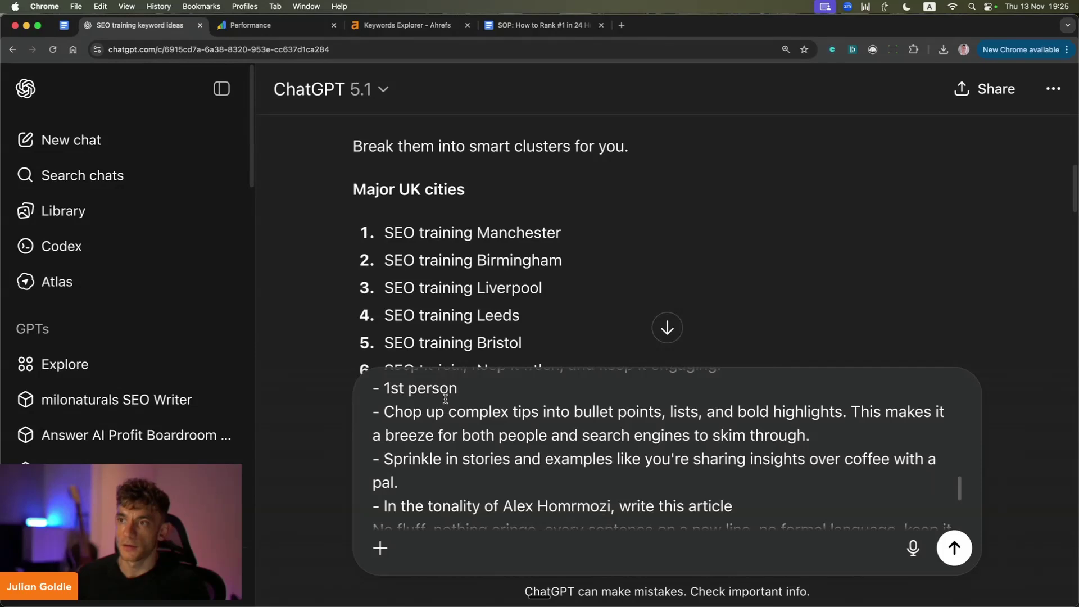
scroll(548, 427, "down", 4)
left_click(953, 548)
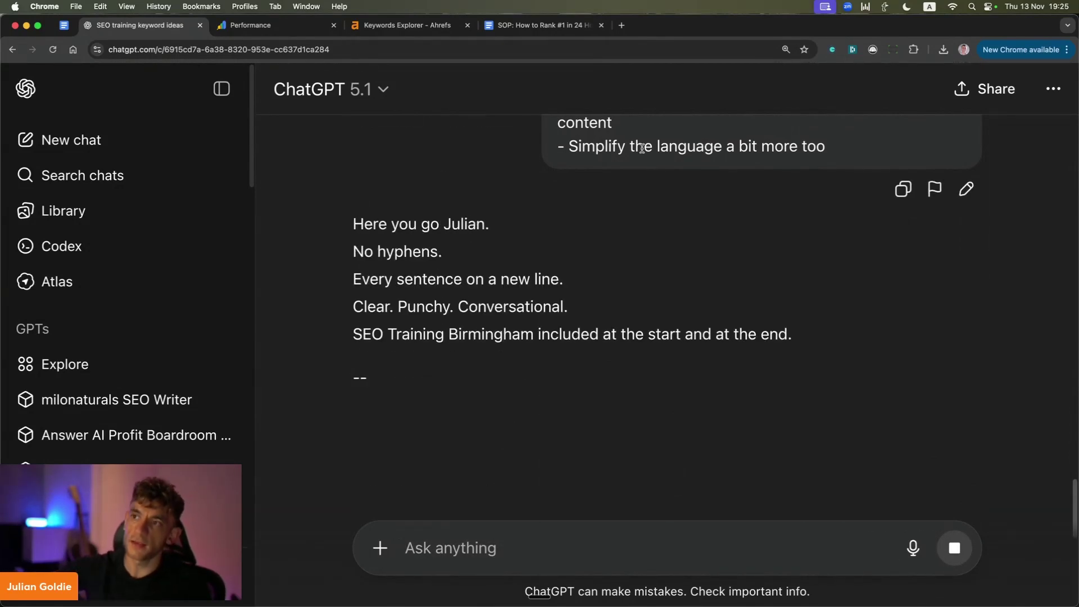
Review the finished article's intro and highlight the 'SEO Training Birmingham' heading
scroll(406, 144, "down", 3)
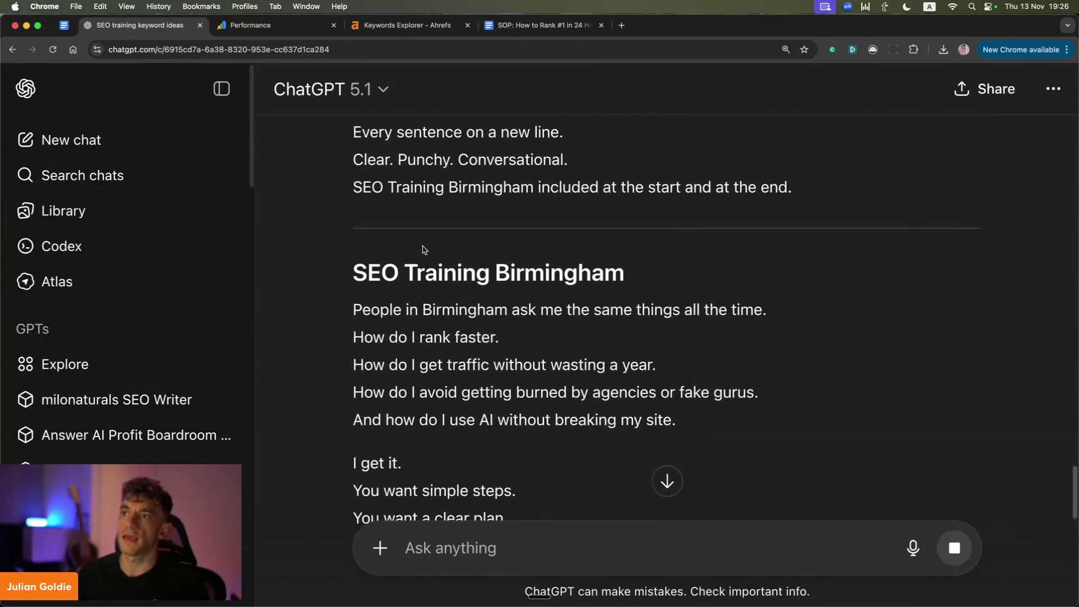
scroll(424, 245, "down", 3)
scroll(424, 245, "up", 4)
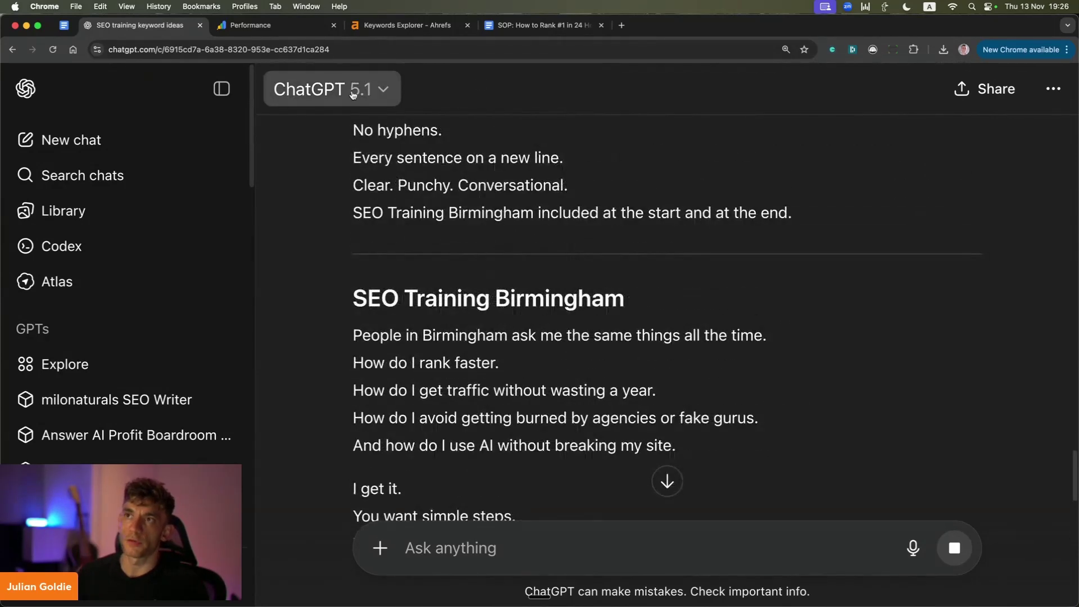
scroll(469, 330, "down", 1)
mouse_move(309, 241)
left_mouse_down()
mouse_move(689, 343)
mouse_move(518, 284)
left_mouse_up()
scroll(688, 344, "down", 2)
left_click(352, 202)
left_click_drag(344, 162, 795, 300)
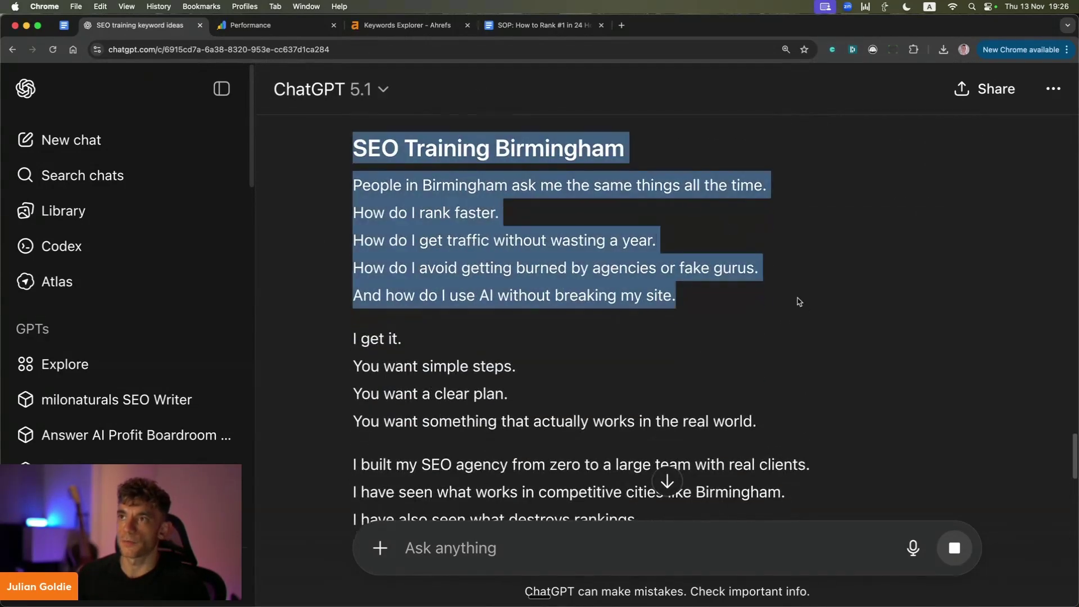
left_click(449, 161)
triple_click(449, 161)
Read further down the article and highlight the 'My Simple Framework' heading
scroll(578, 301, "down", 3)
scroll(578, 301, "down", 4)
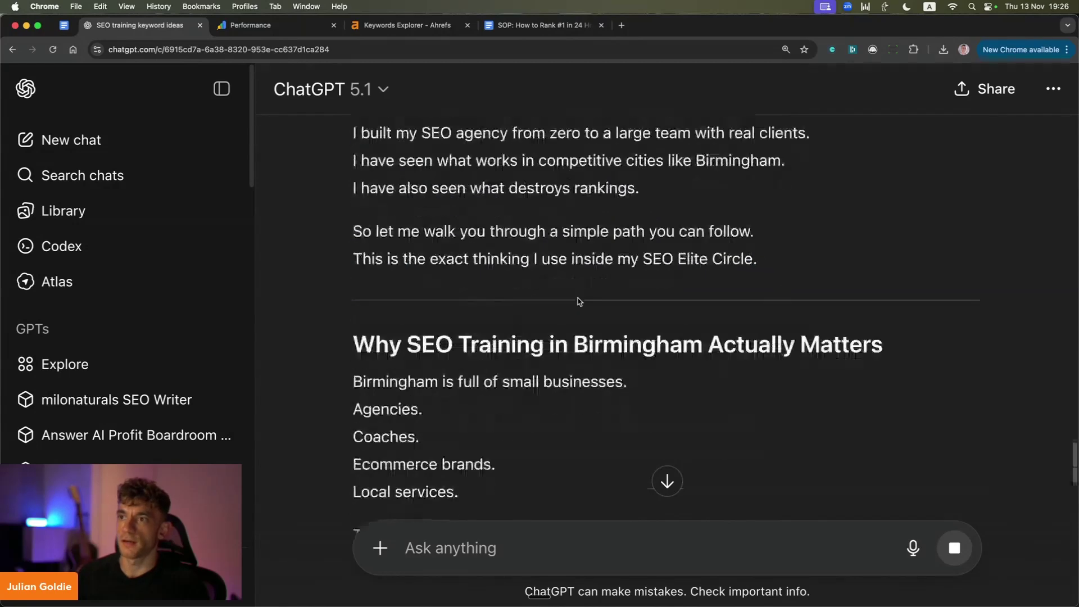
scroll(368, 230, "down", 2)
left_click_drag(351, 185, 735, 390)
scroll(724, 382, "down", 6)
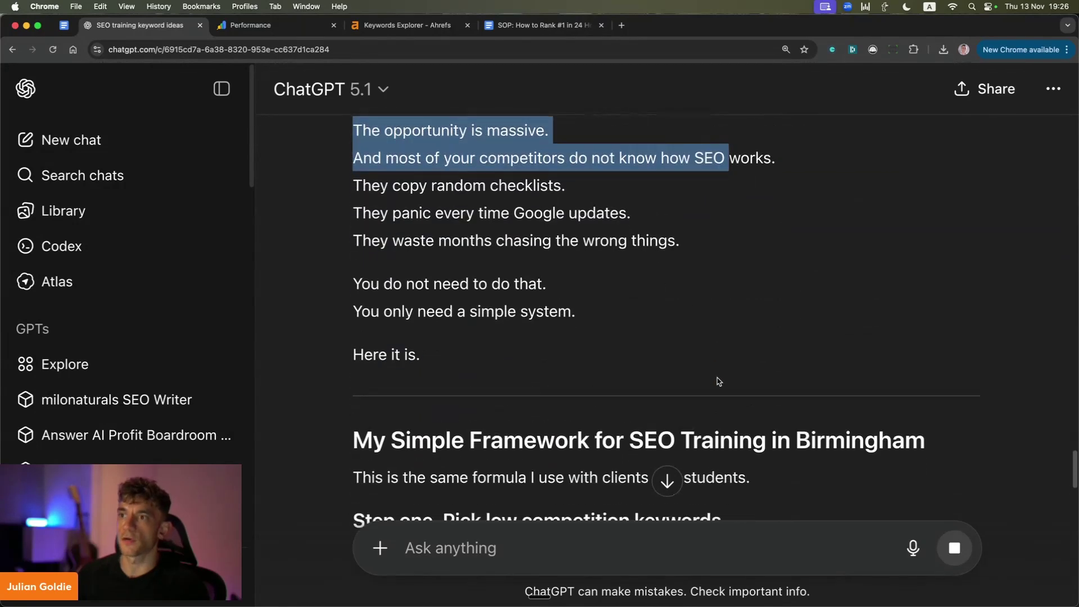
left_click(718, 373)
scroll(721, 371, "down", 3)
left_click_drag(368, 163, 628, 295)
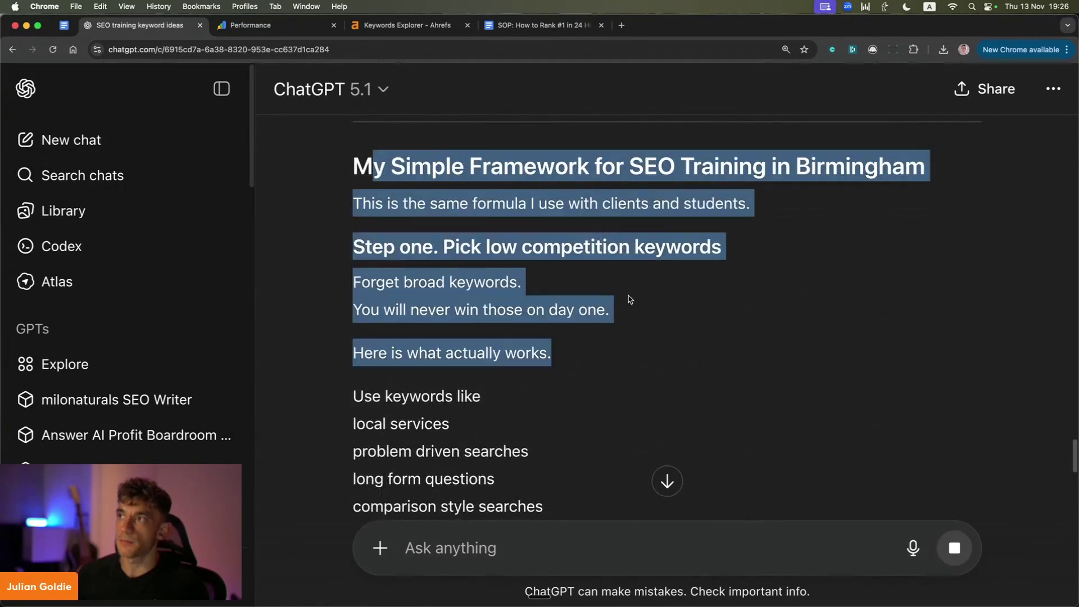
left_click(493, 133)
triple_click(464, 174)
Scroll down to the FAQ section and highlight the first FAQ answer
scroll(485, 303, "down", 5)
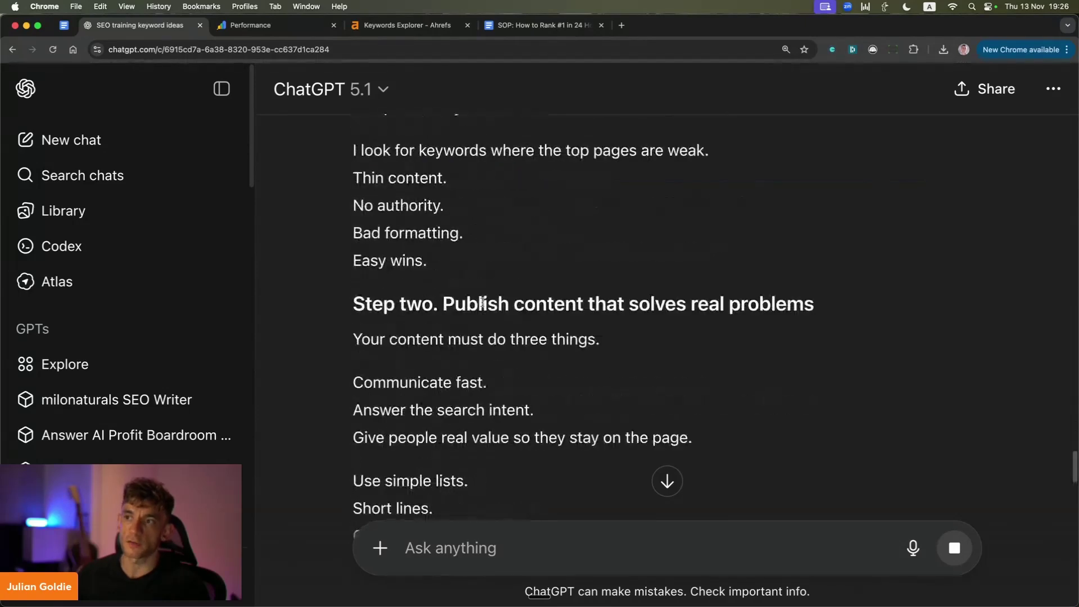
scroll(486, 297, "down", 2)
scroll(486, 303, "down", 1)
scroll(487, 301, "down", 4)
scroll(489, 295, "down", 2)
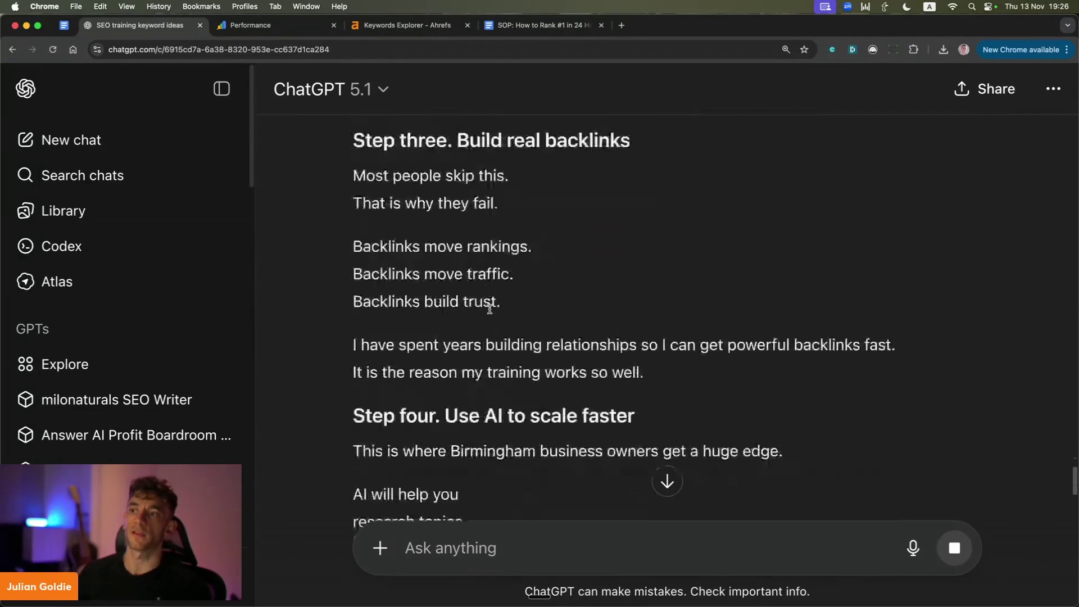
scroll(494, 304, "down", 4)
scroll(492, 310, "down", 4)
scroll(492, 310, "down", 6)
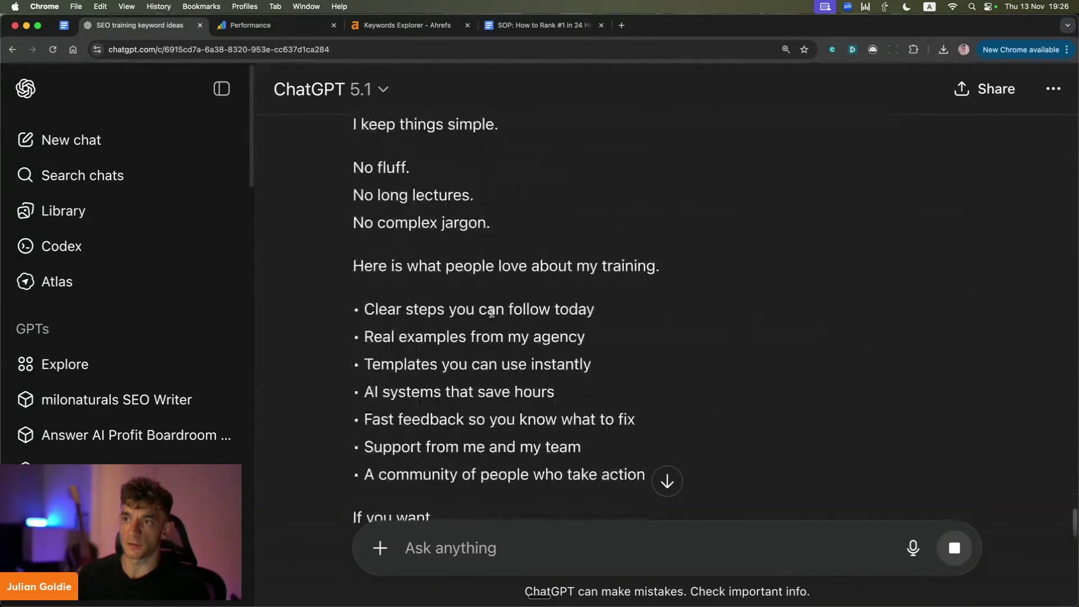
scroll(493, 312, "down", 2)
scroll(492, 312, "down", 3)
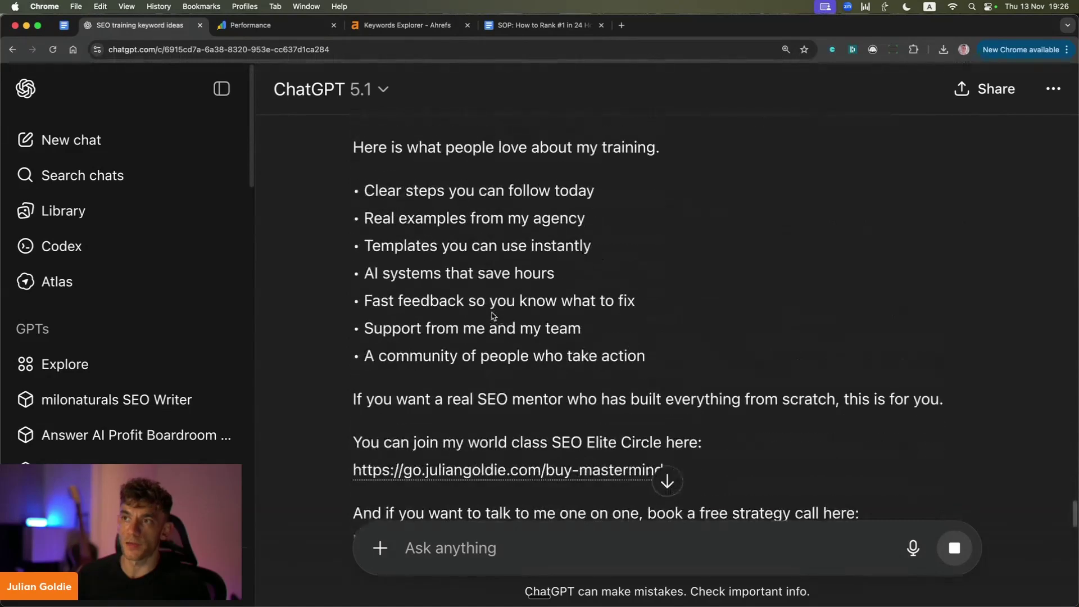
scroll(492, 312, "down", 2)
scroll(444, 387, "down", 3)
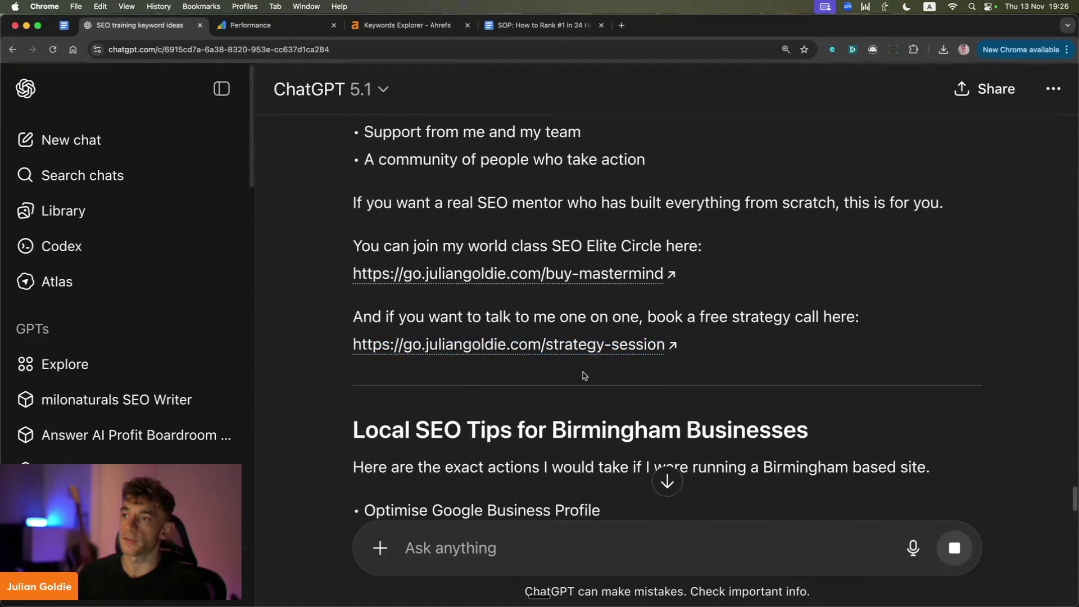
scroll(691, 364, "down", 5)
scroll(710, 363, "down", 3)
scroll(686, 365, "down", 5)
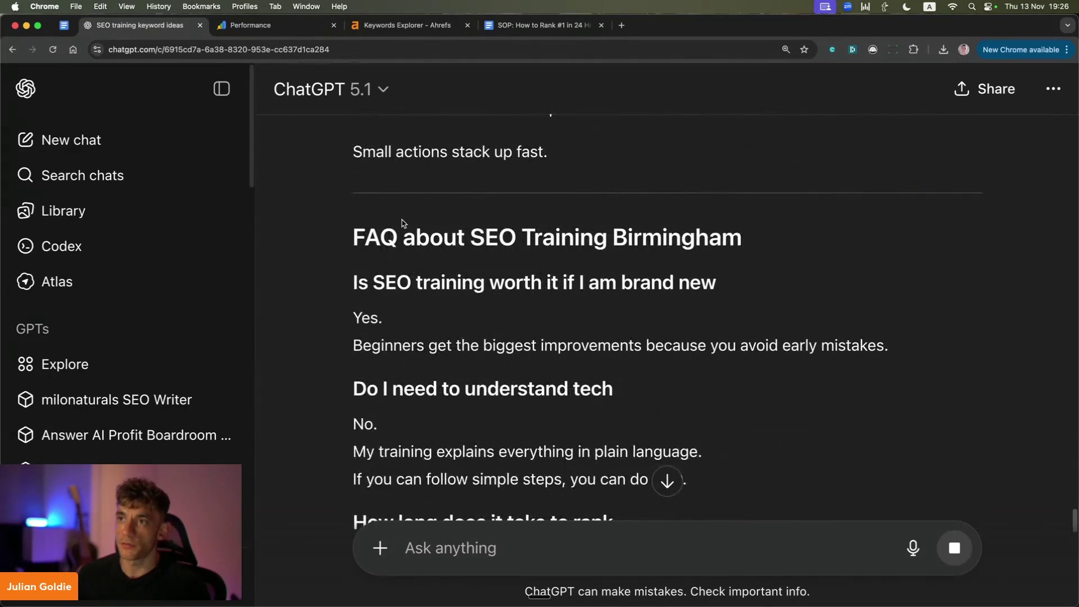
left_click_drag(403, 221, 819, 345)
scroll(675, 345, "down", 2)
left_click(625, 259)
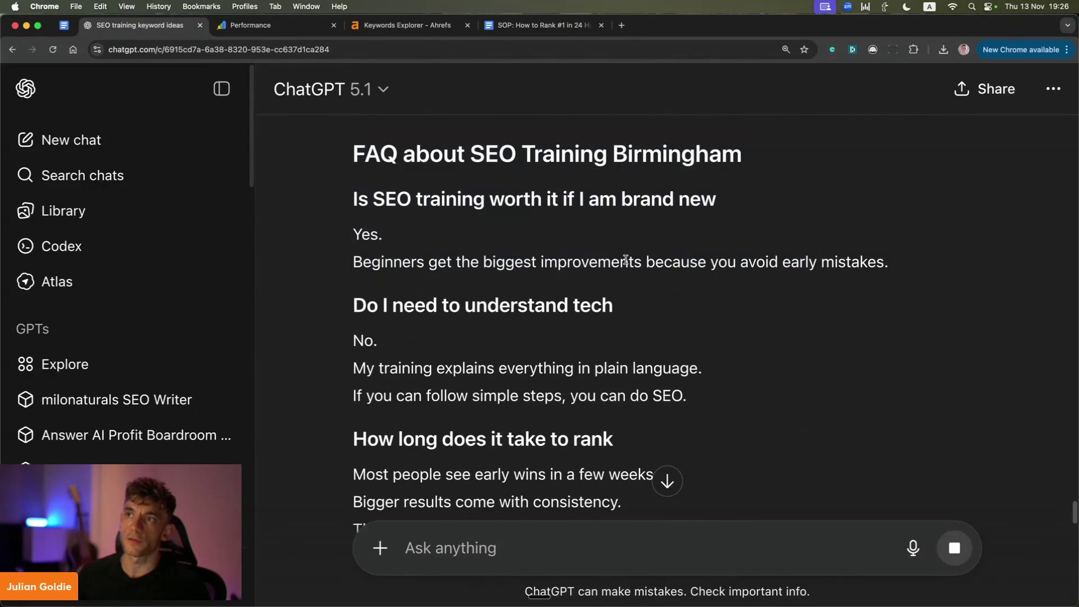
left_click_drag(463, 166, 829, 296)
Highlight the closing 'real SEO mentor' sentence and the SEO Elite Circle invitation link
scroll(730, 309, "down", 8)
scroll(612, 321, "down", 1)
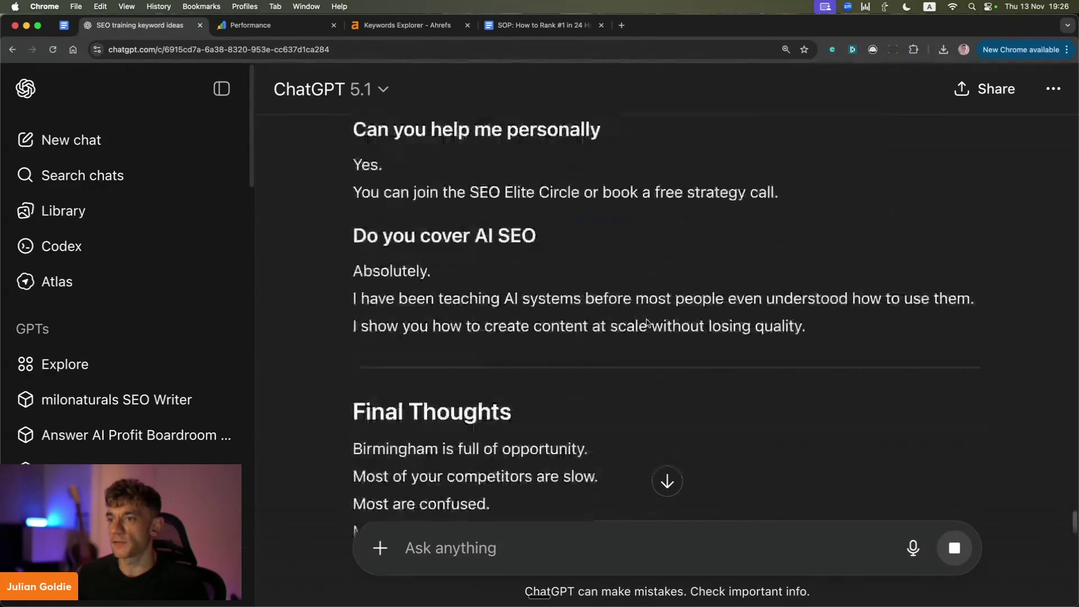
scroll(518, 357, "down", 4)
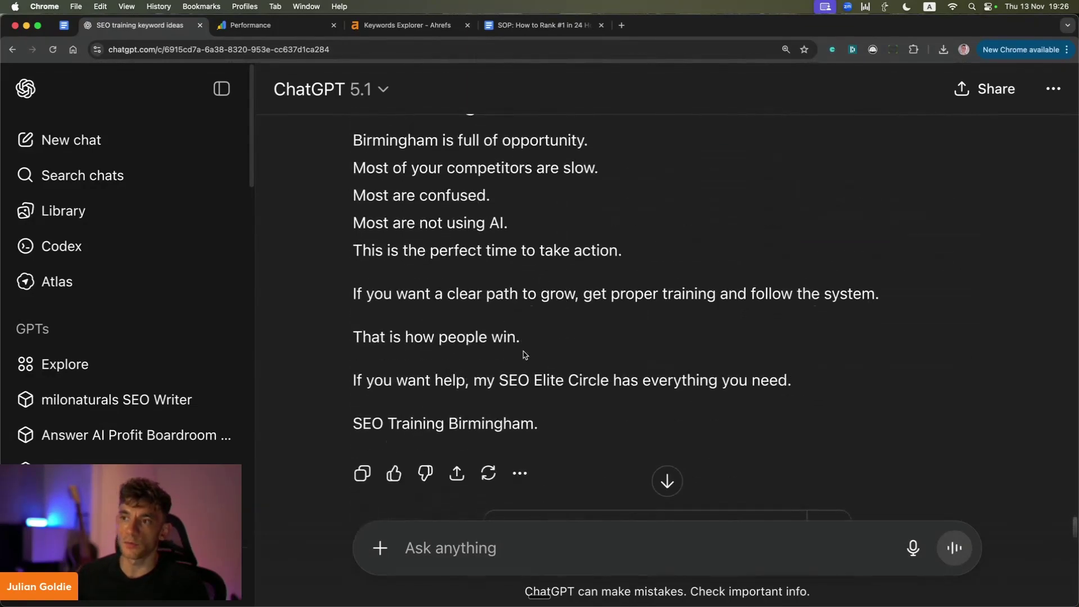
scroll(517, 354, "up", 3)
scroll(515, 349, "up", 4)
scroll(528, 365, "up", 7)
scroll(528, 357, "up", 7)
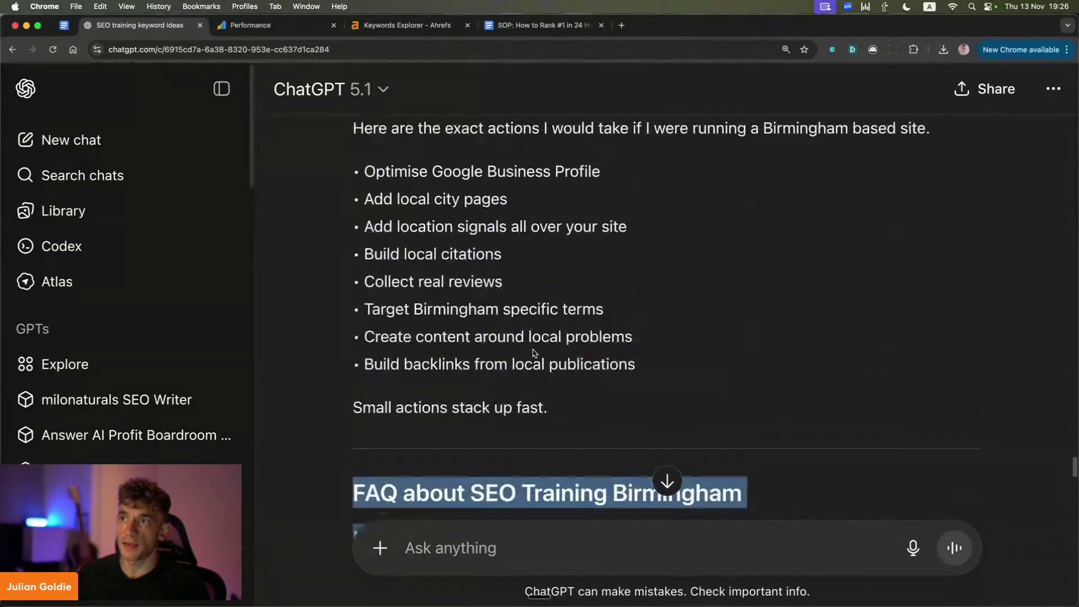
scroll(556, 364, "up", 4)
scroll(503, 310, "up", 4)
scroll(503, 310, "up", 3)
scroll(478, 320, "down", 3)
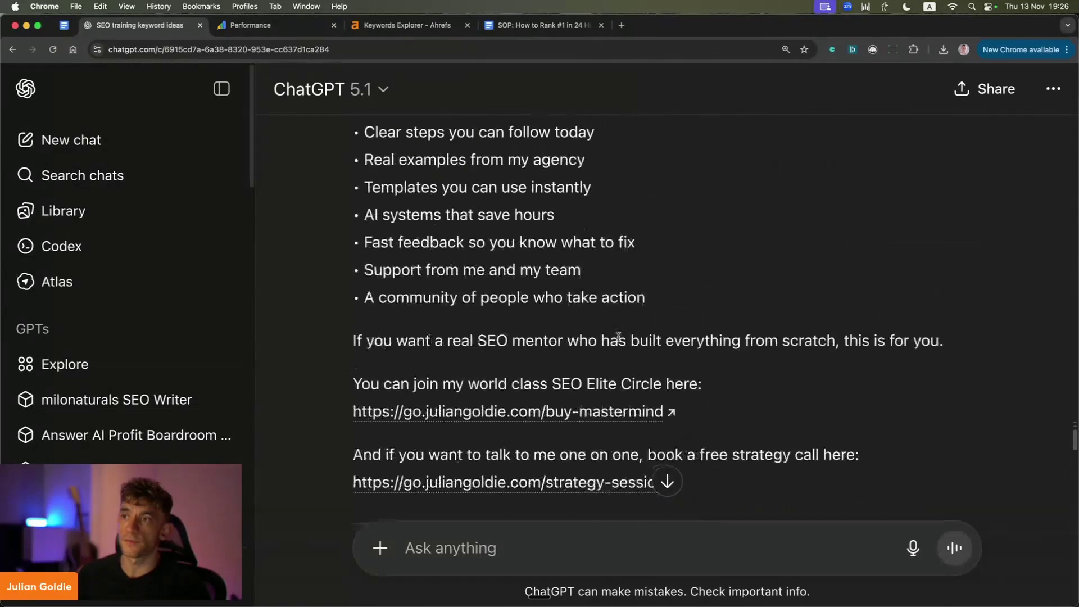
scroll(443, 325, "down", 2)
scroll(442, 325, "down", 1)
left_click_drag(331, 232, 816, 340)
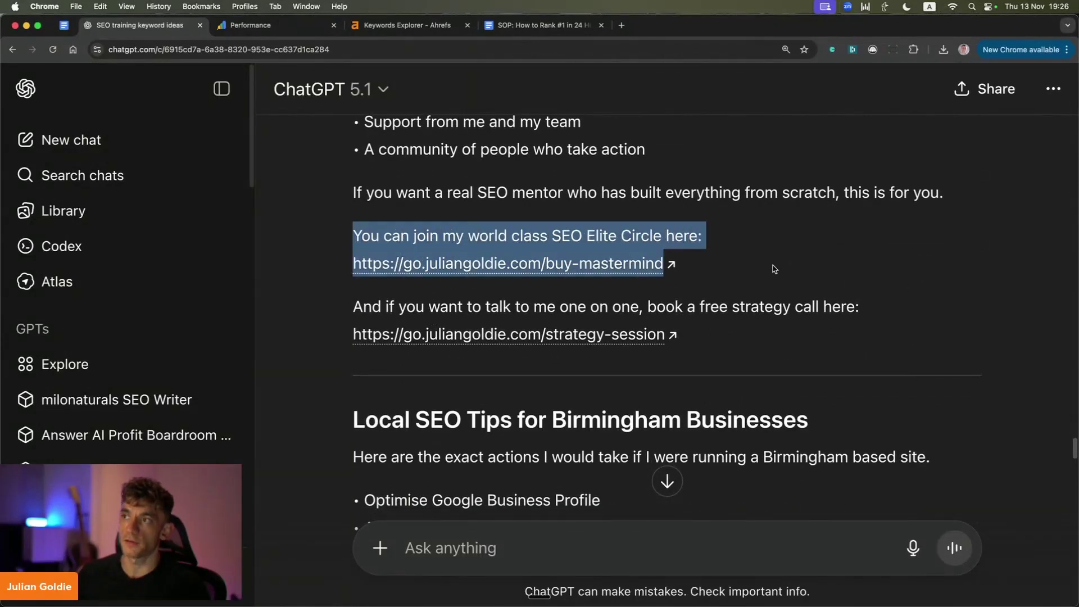
left_click(386, 208)
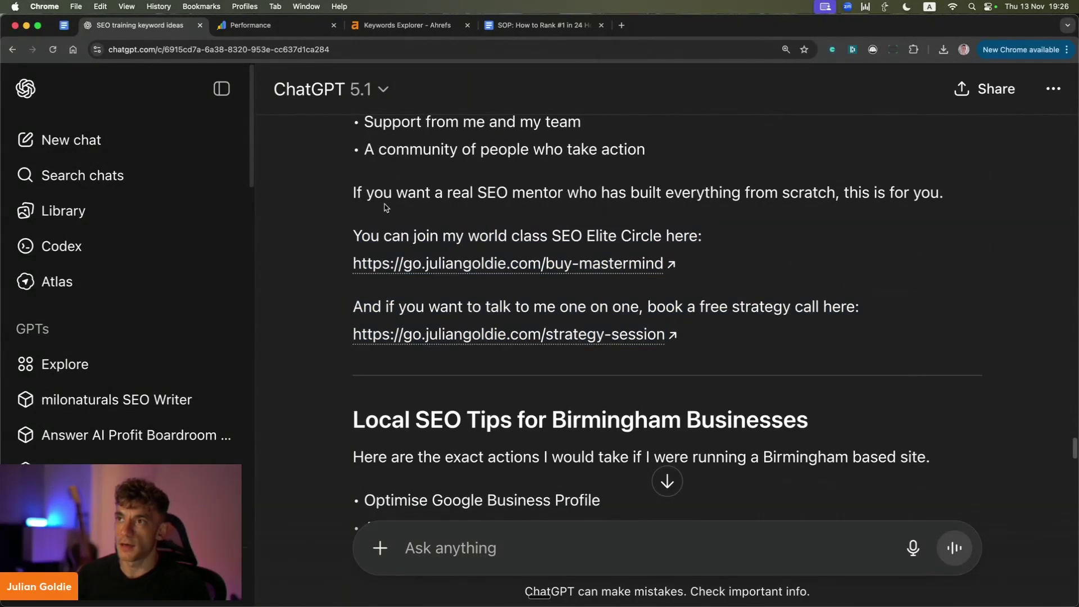
left_click_drag(551, 198, 984, 197)
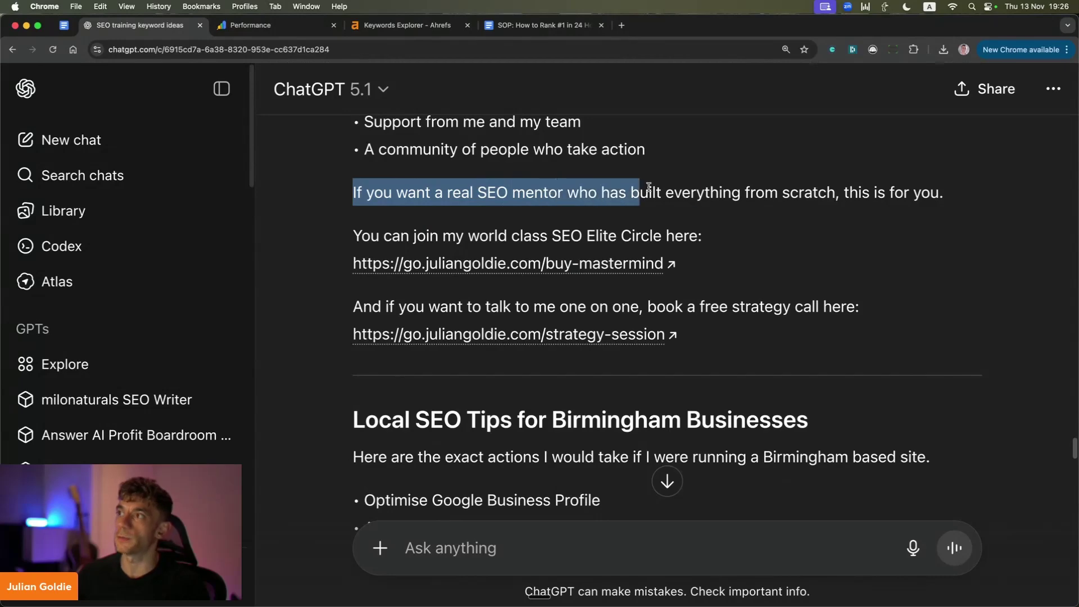
left_click_drag(352, 235, 722, 227)
Check that the strategy-session link opens the free strategy session page, then close it
scroll(555, 289, "up", 1)
left_click(555, 285, "super")
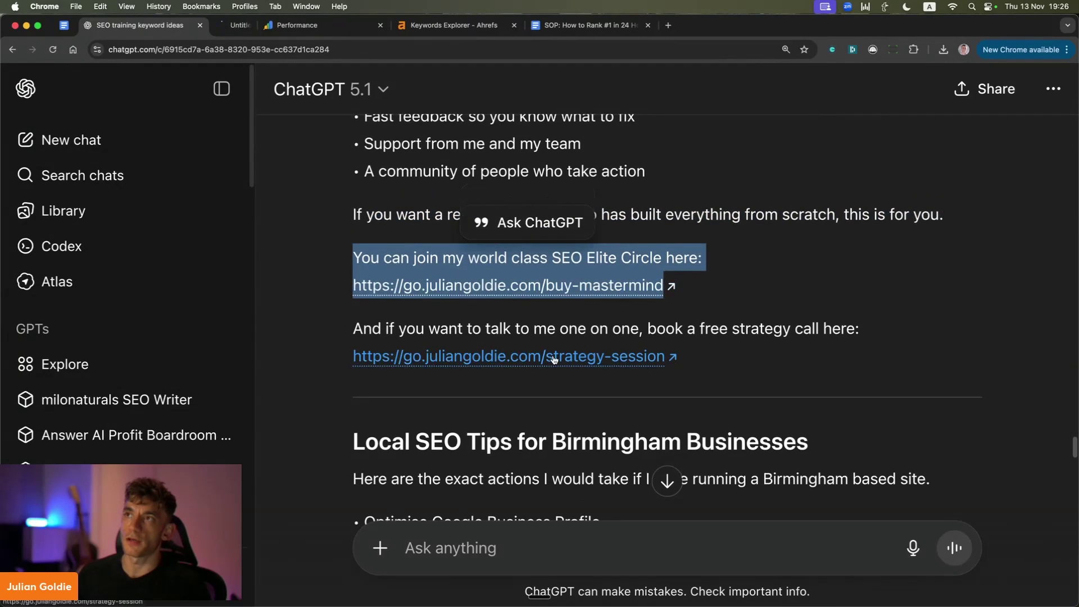
left_click(266, 26)
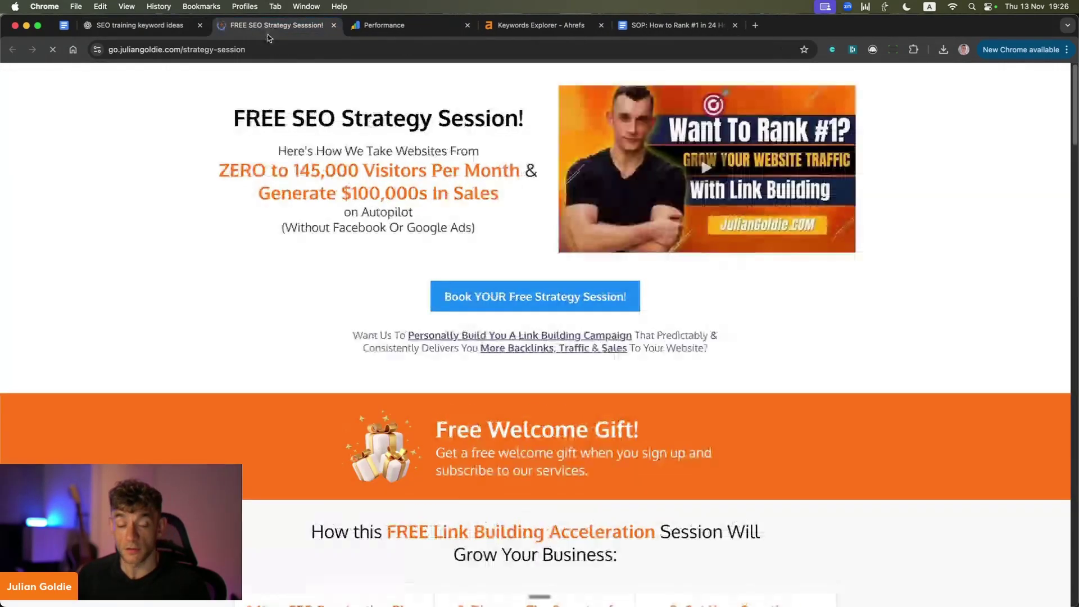
key("super+w")
Clear the article selection and scroll back up toward the top of the response
scroll(472, 213, "up", 4)
left_click(460, 174)
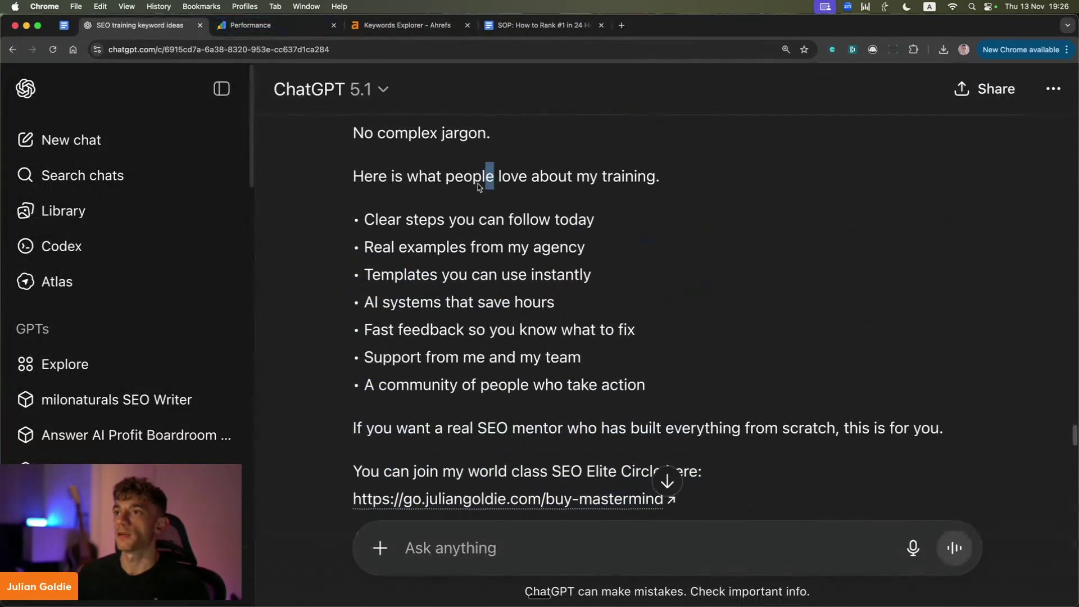
scroll(492, 256, "up", 5)
scroll(489, 256, "up", 5)
scroll(453, 250, "up", 6)
scroll(438, 253, "up", 1)
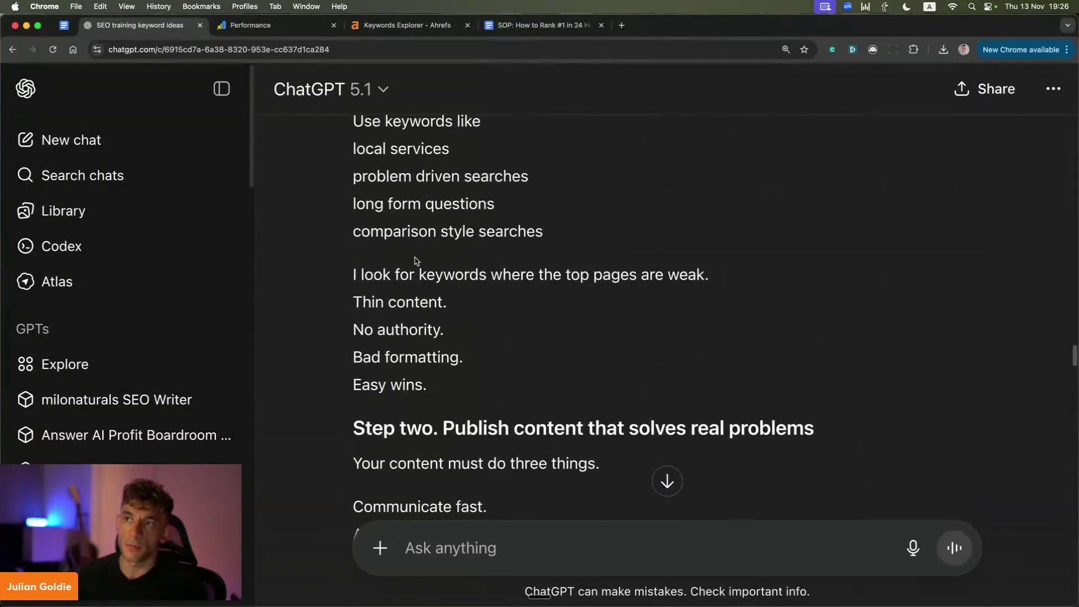
scroll(430, 257, "up", 2)
scroll(430, 258, "up", 7)
scroll(464, 250, "up", 2)
scroll(401, 283, "up", 5)
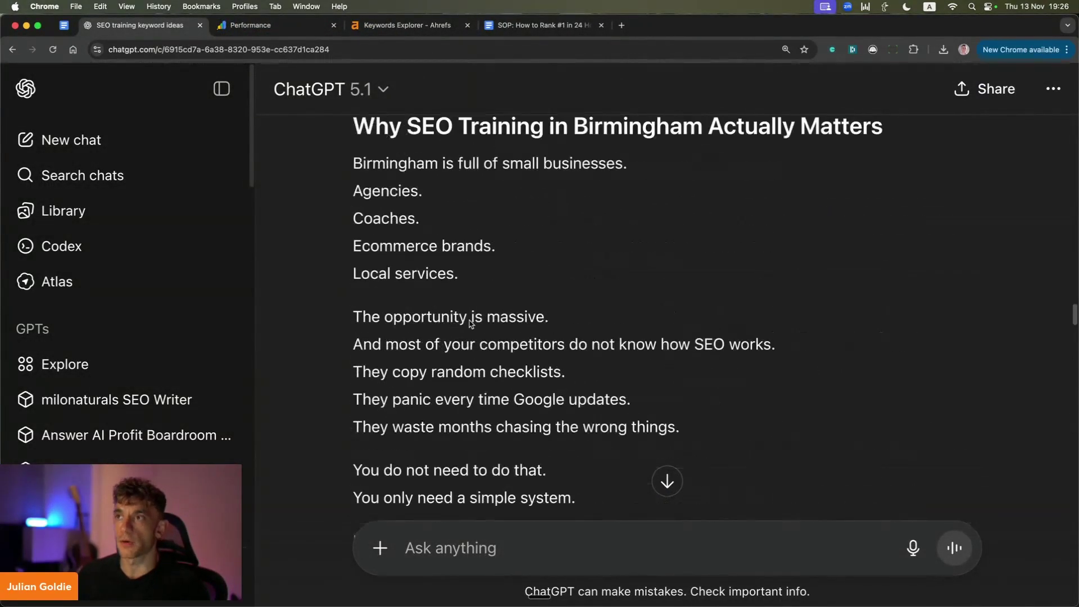
scroll(495, 308, "up", 5)
Open the SEO Checklist document from a new tab and review its search-intent bullets
key("super+t")
type("seo chec")
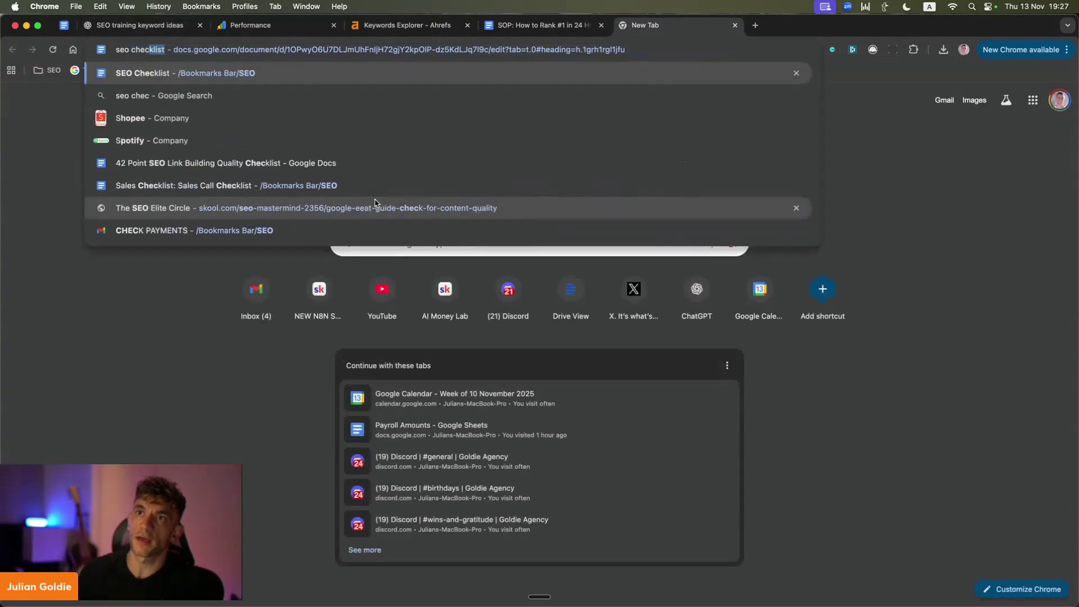
key("Return")
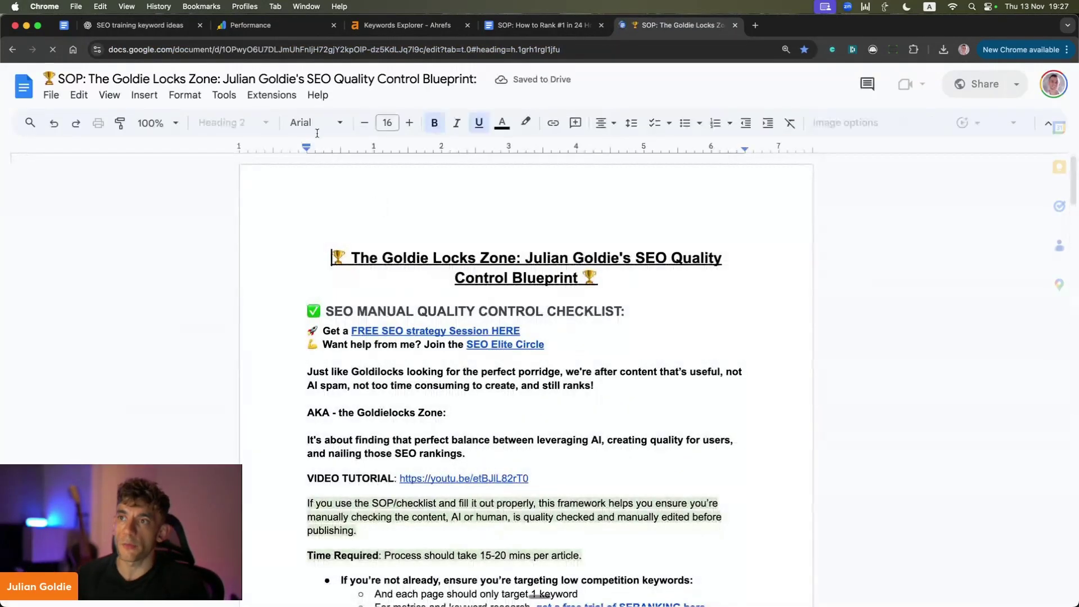
scroll(463, 365, "down", 5)
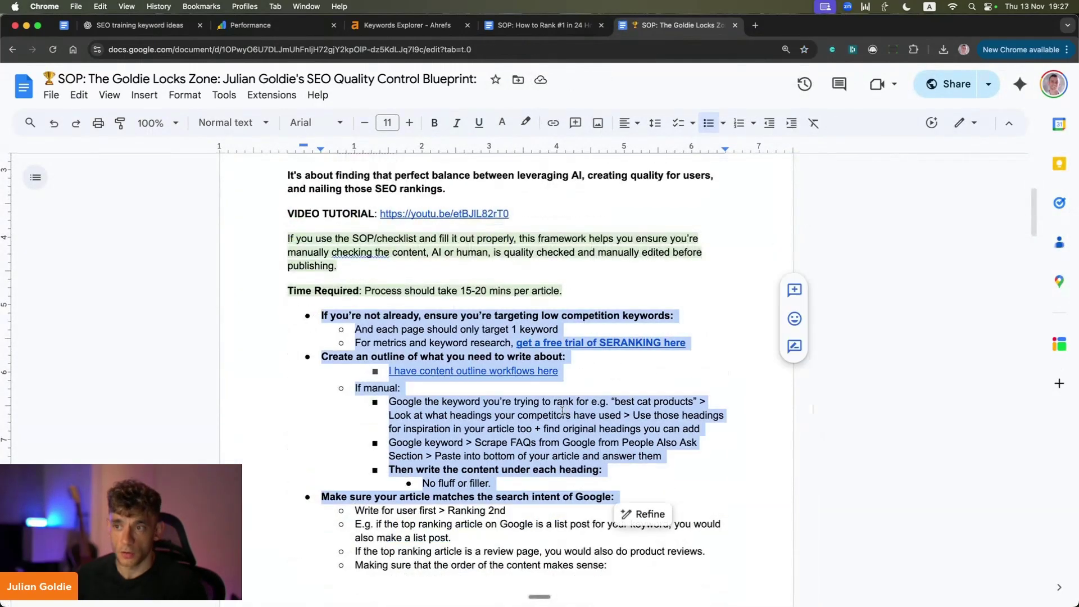
left_click_drag(317, 313, 616, 498)
scroll(505, 394, "down", 7)
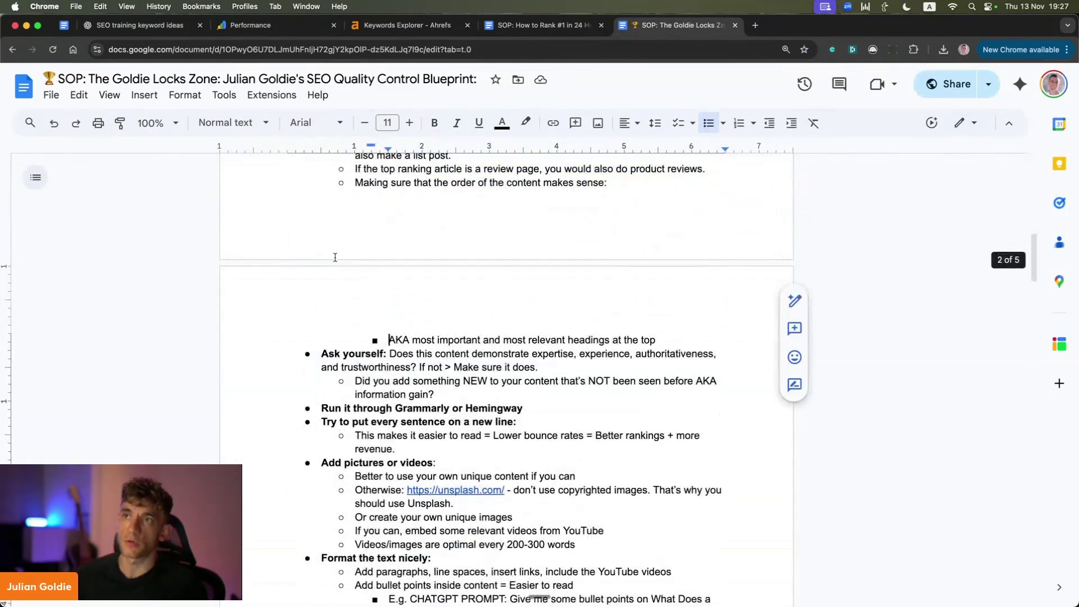
scroll(335, 256, "up", 4)
left_click_drag(318, 312, 518, 406)
scroll(518, 406, "down", 1)
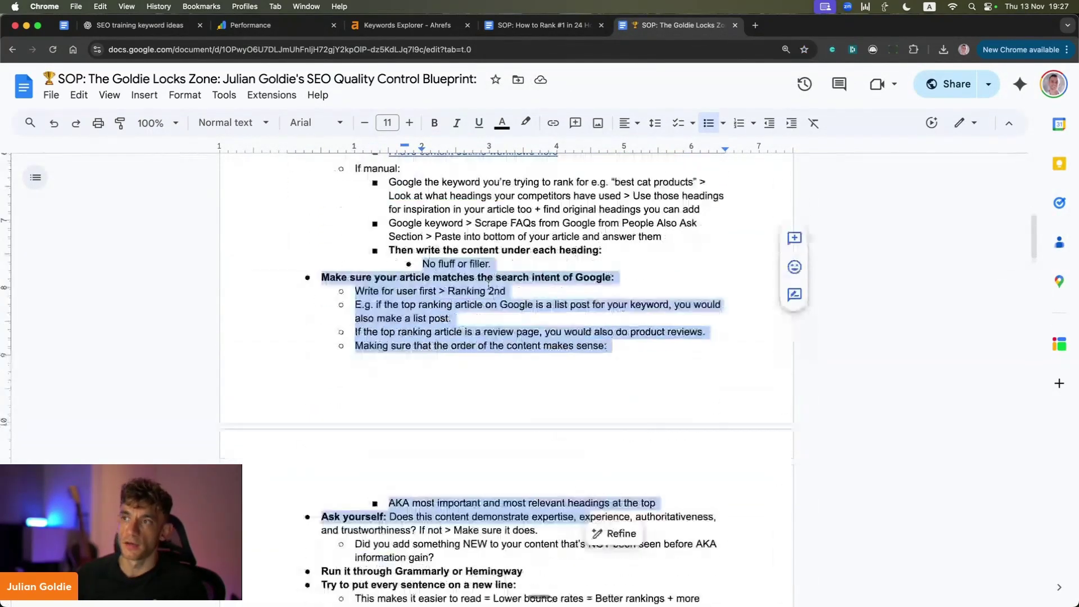
left_click(482, 276)
Highlight the 'Ask yourself' paragraph, the Grammarly/Hemingway tip and the new-line tip
scroll(450, 337, "down", 2)
scroll(387, 385, "down", 2)
triple_click(361, 312)
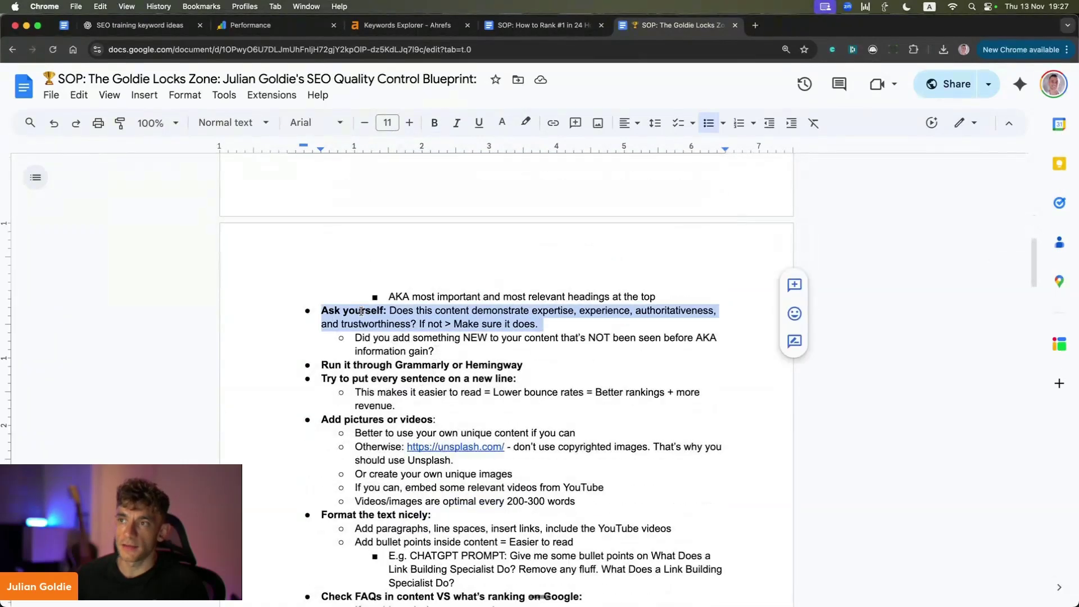
triple_click(456, 364)
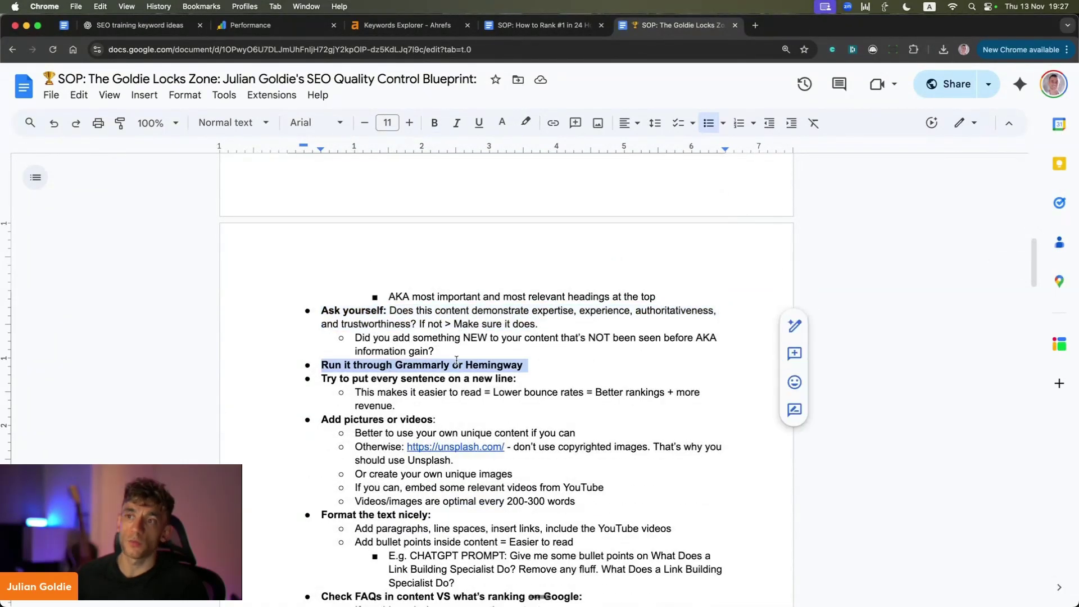
double_click(456, 380)
scroll(490, 371, "down", 3)
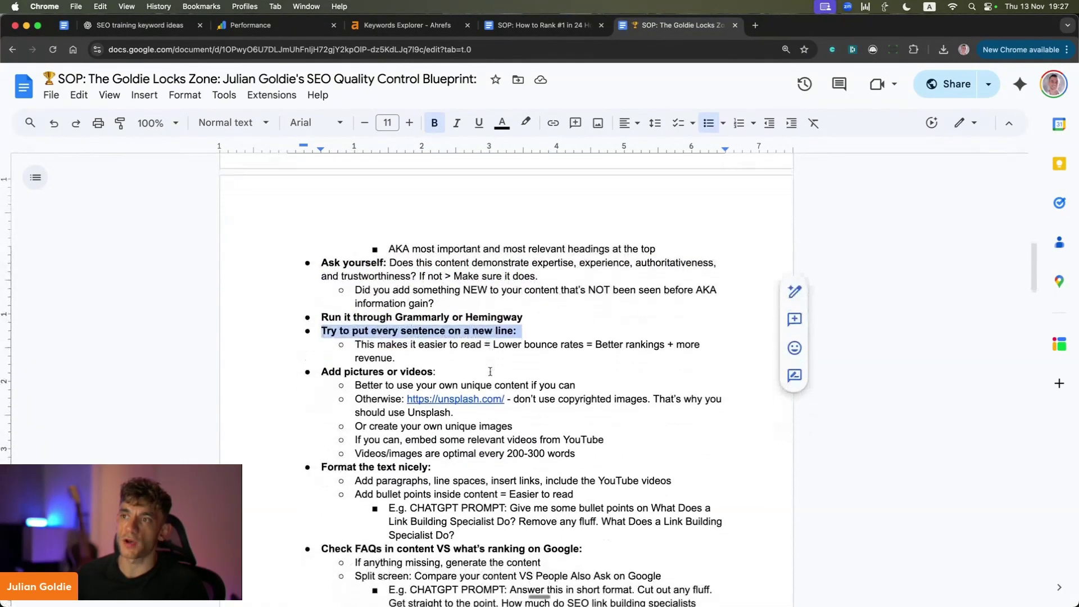
left_click(377, 365)
Review the SOP's formatting tips through to the fact-checking line
scroll(404, 369, "down", 3)
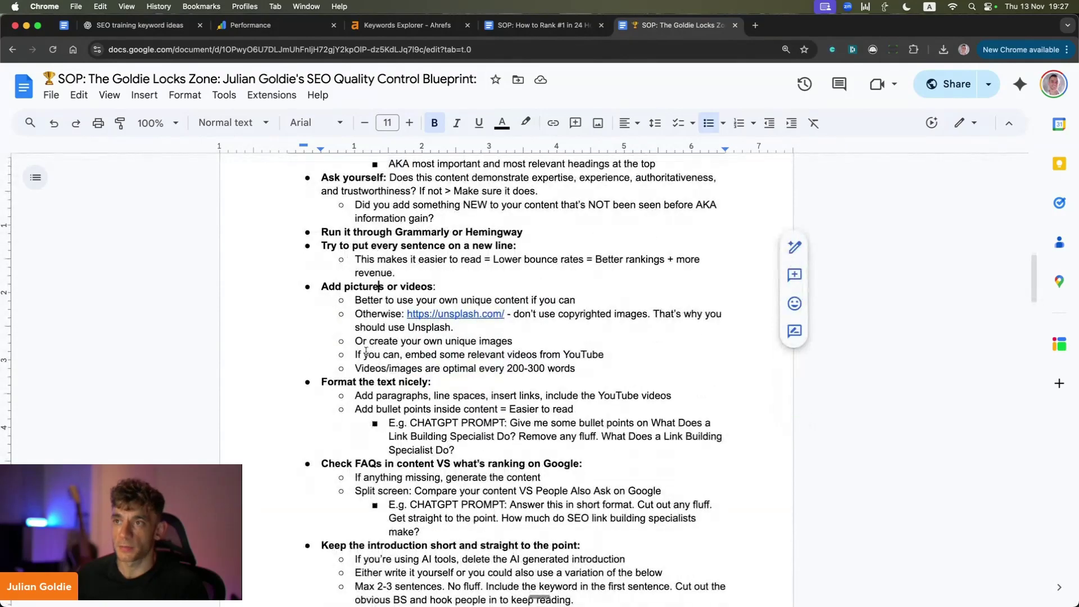
scroll(412, 382, "down", 3)
left_click_drag(354, 290, 520, 355)
left_click(520, 348)
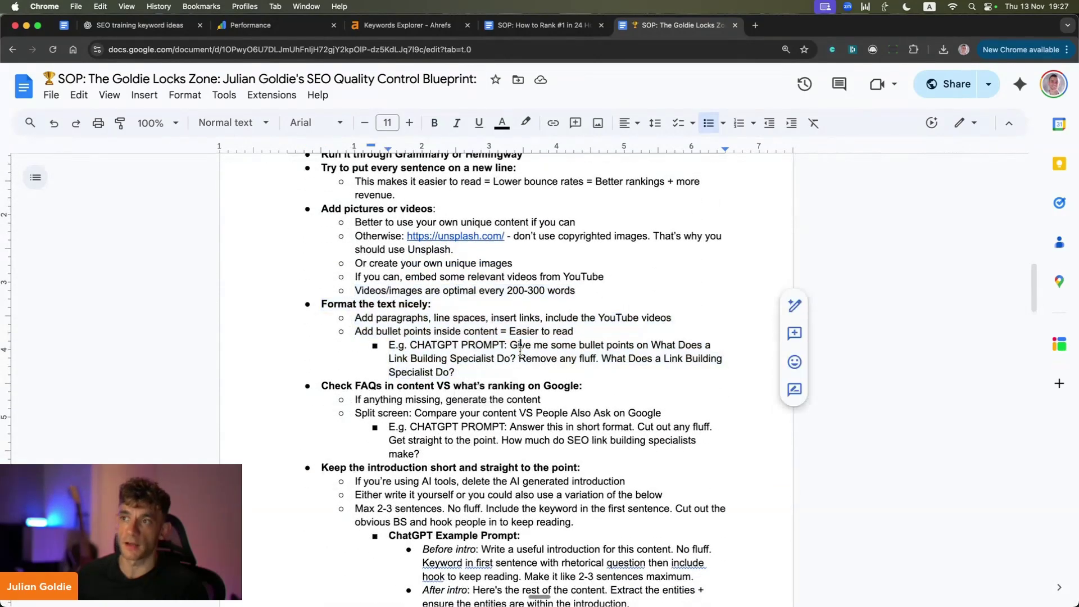
left_click_drag(371, 396, 573, 441)
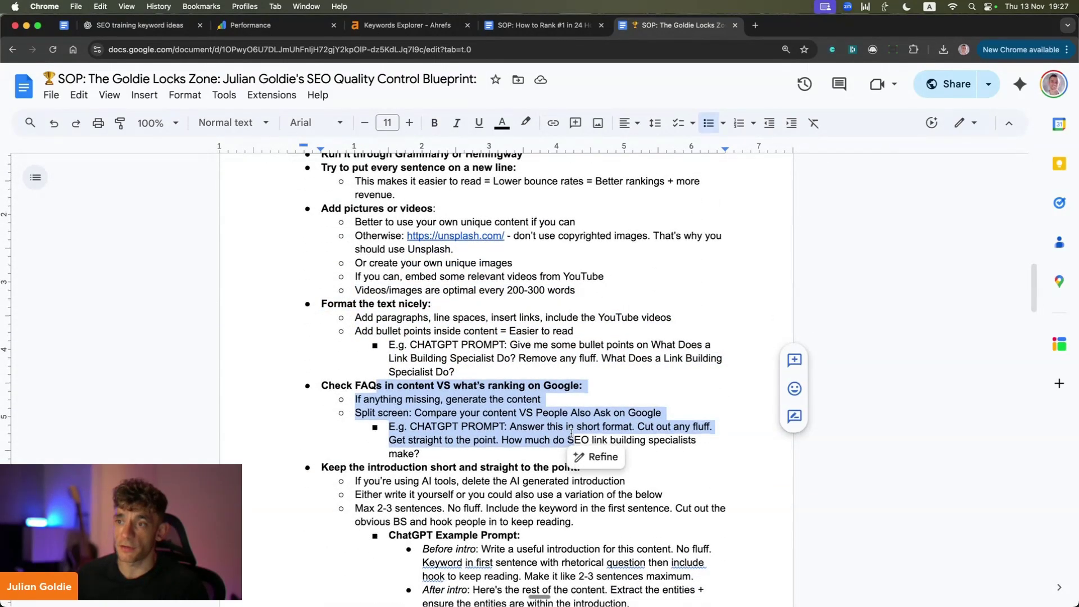
scroll(573, 441, "down", 8)
left_click_drag(364, 278, 701, 404)
scroll(562, 393, "down", 3)
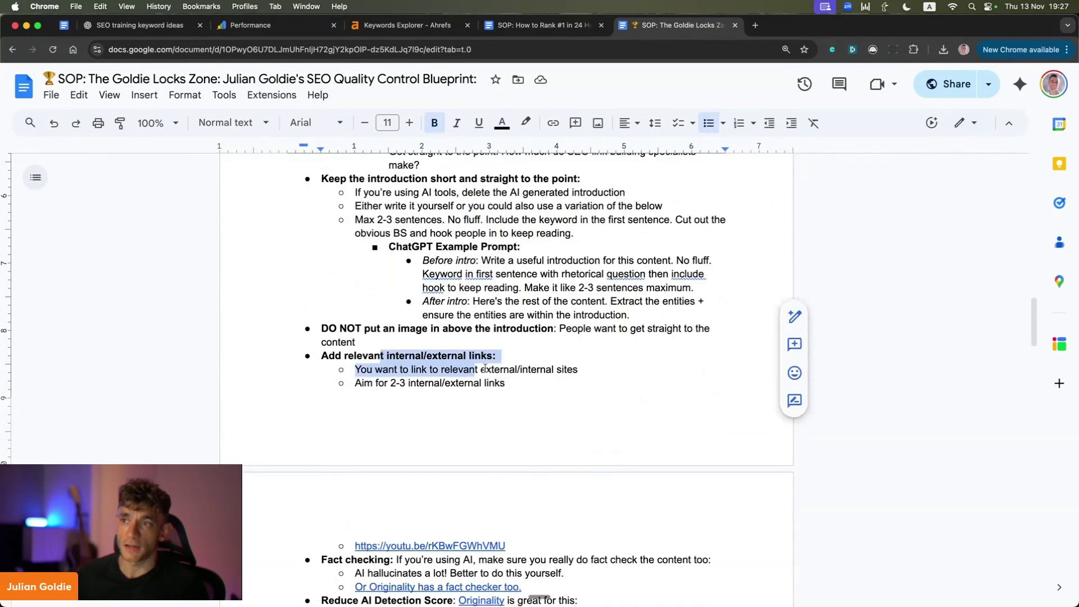
left_click_drag(383, 356, 505, 383)
scroll(508, 373, "down", 6)
left_click_drag(349, 409, 563, 411)
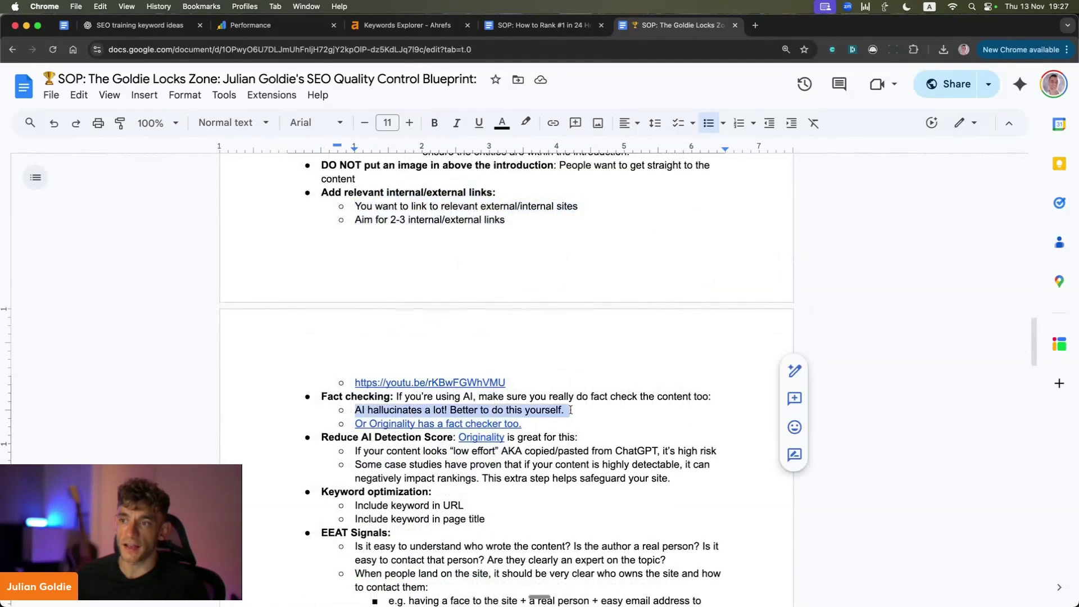
scroll(539, 404, "down", 4)
left_click(410, 356)
scroll(474, 353, "down", 6)
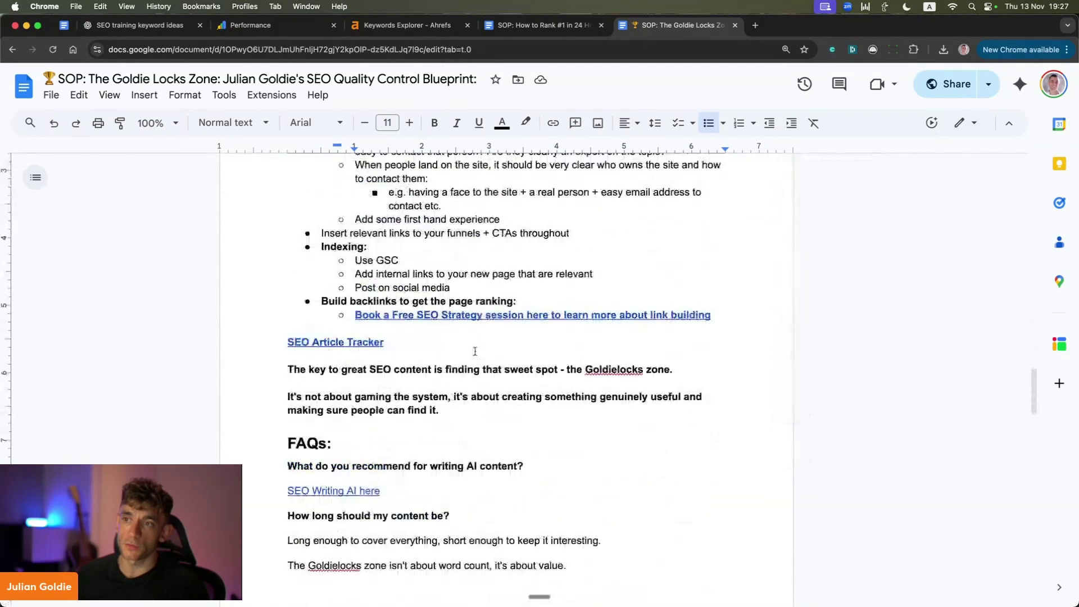
Scroll back through the SOP and return to its title
scroll(449, 309, "up", 2)
scroll(373, 212, "up", 20)
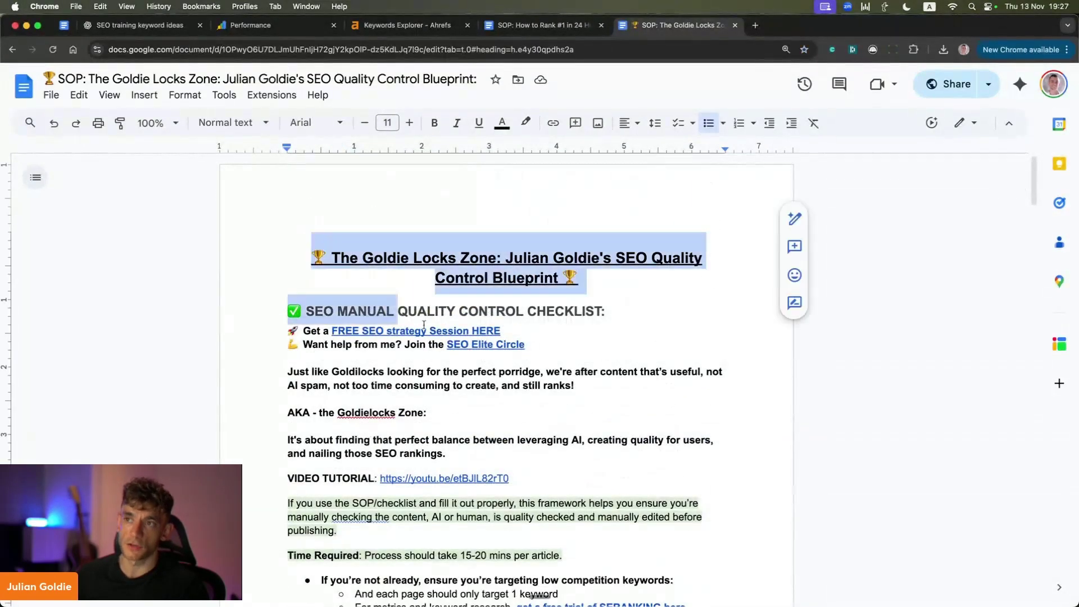
left_click_drag(373, 213, 550, 562)
scroll(542, 424, "down", 15)
scroll(558, 417, "up", 15)
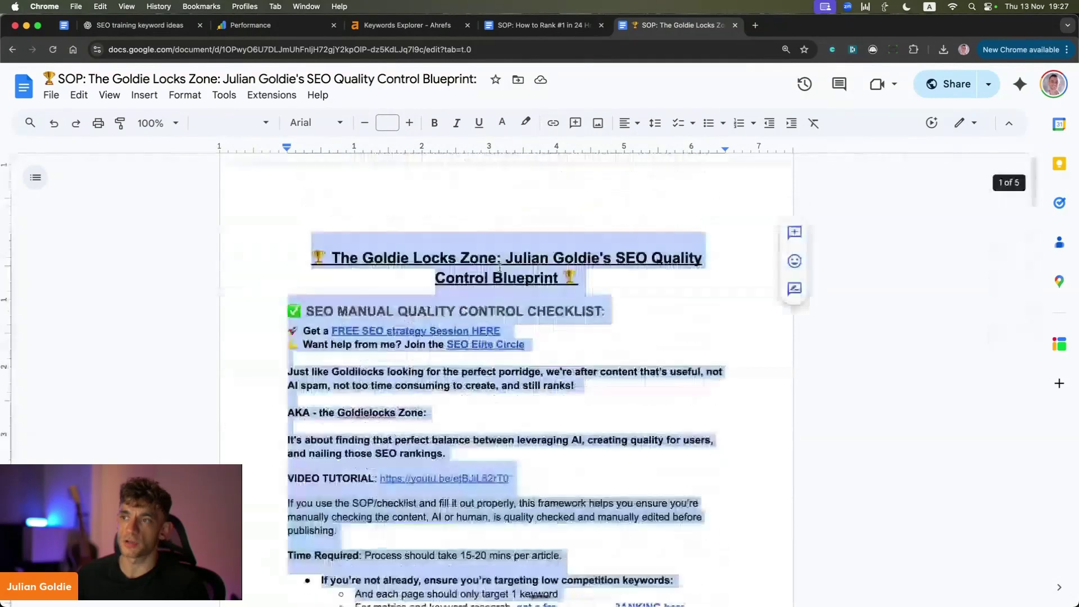
left_click(382, 259)
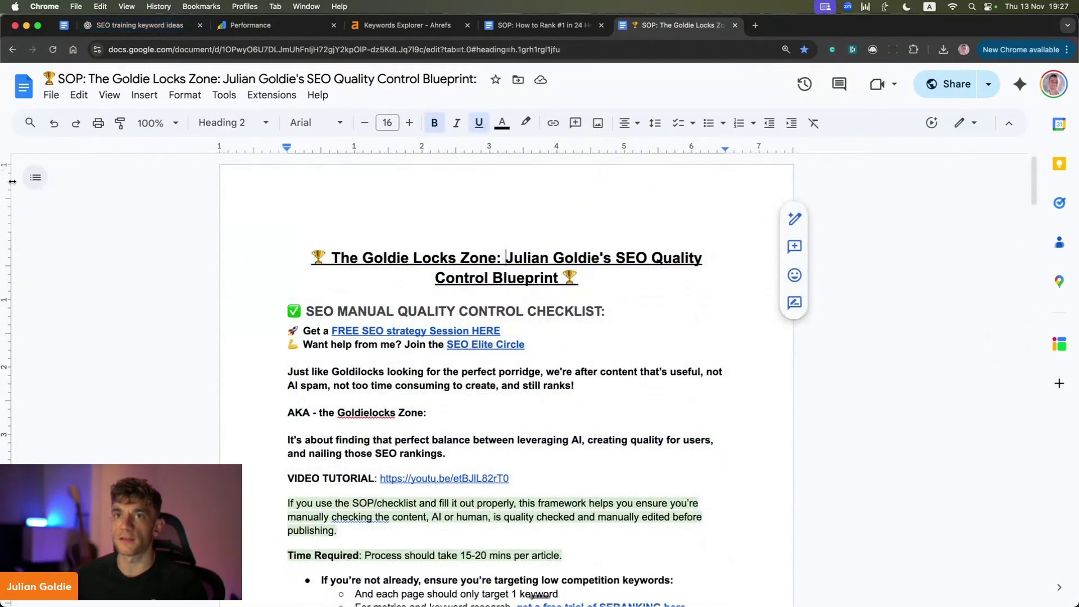
Move the StreamYard and ChatGPT windows aside and show the roadmap document at Step 1
left_click_drag(12, 181, 36, 185)
left_click(9, 223)
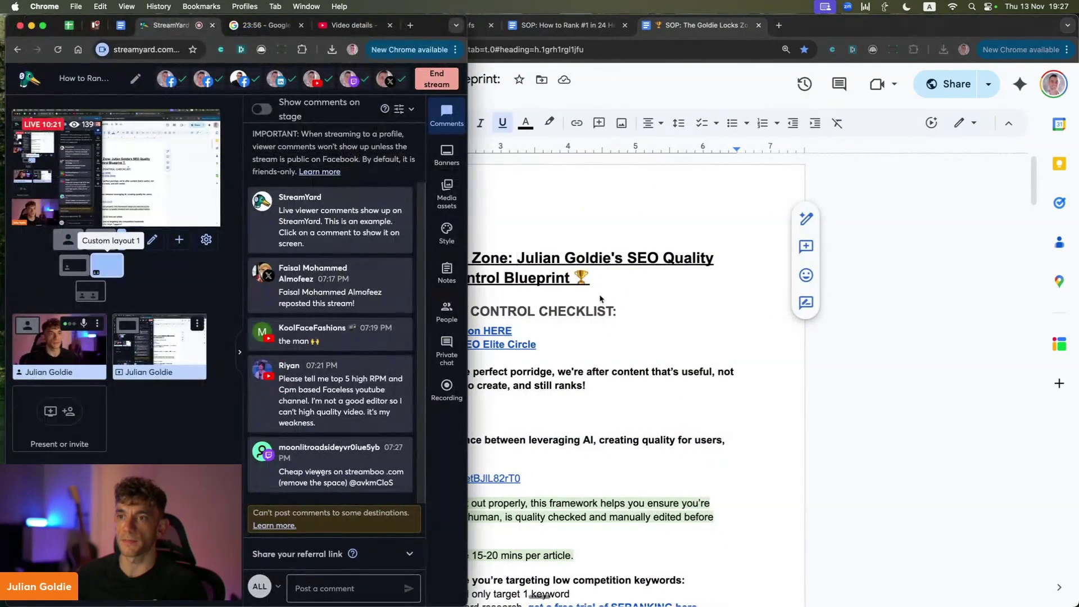
left_click(597, 339)
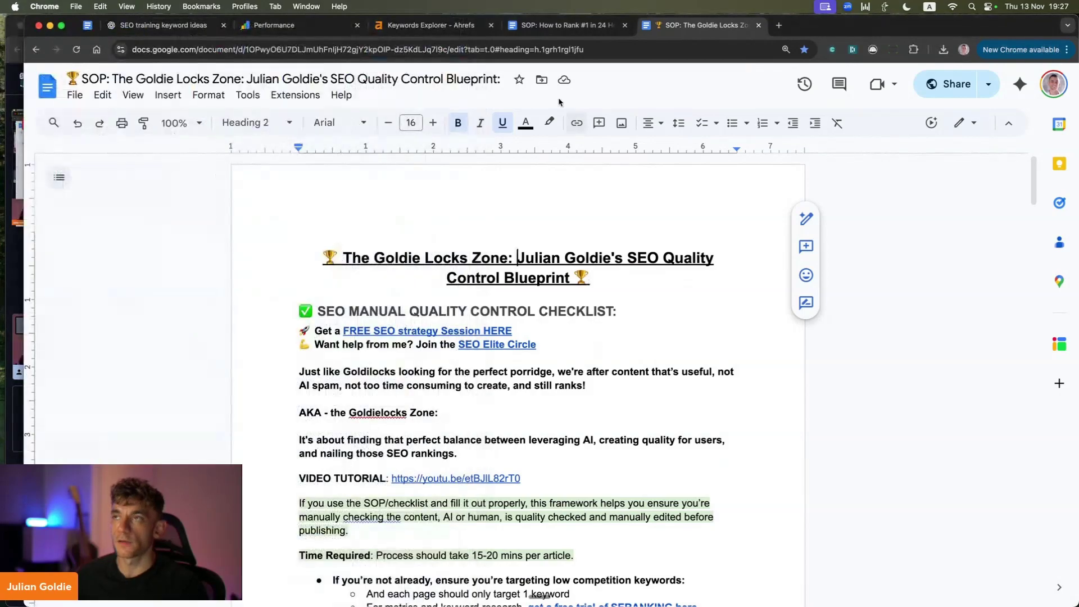
key("super+grave")
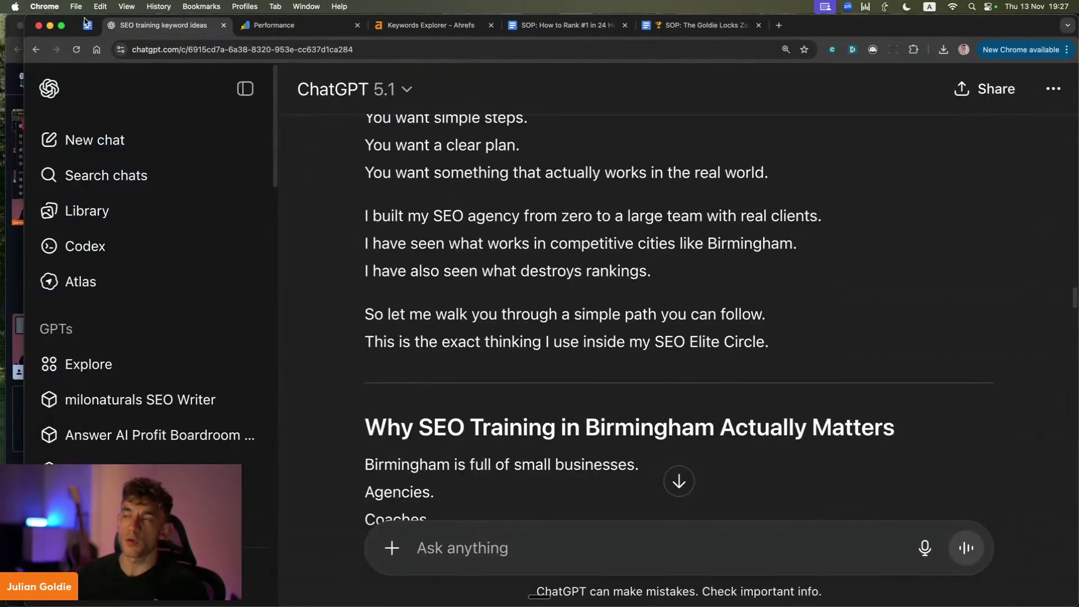
left_click(86, 22)
scroll(306, 278, "up", 3)
Highlight the Step 2 Content Production text while explaining it
scroll(306, 278, "up", 5)
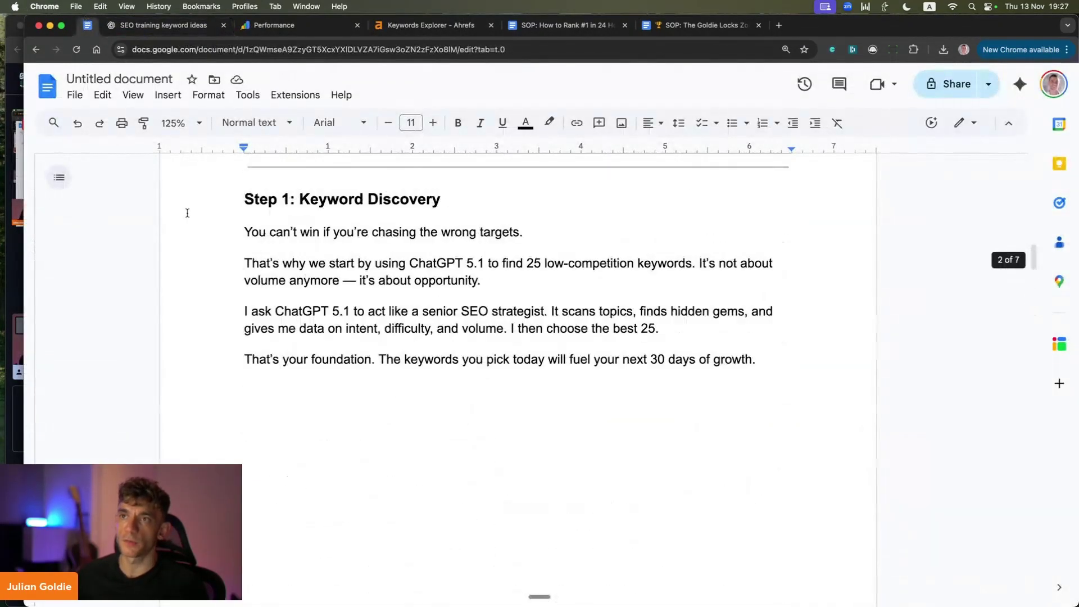
left_click_drag(187, 213, 756, 360)
scroll(339, 432, "down", 5)
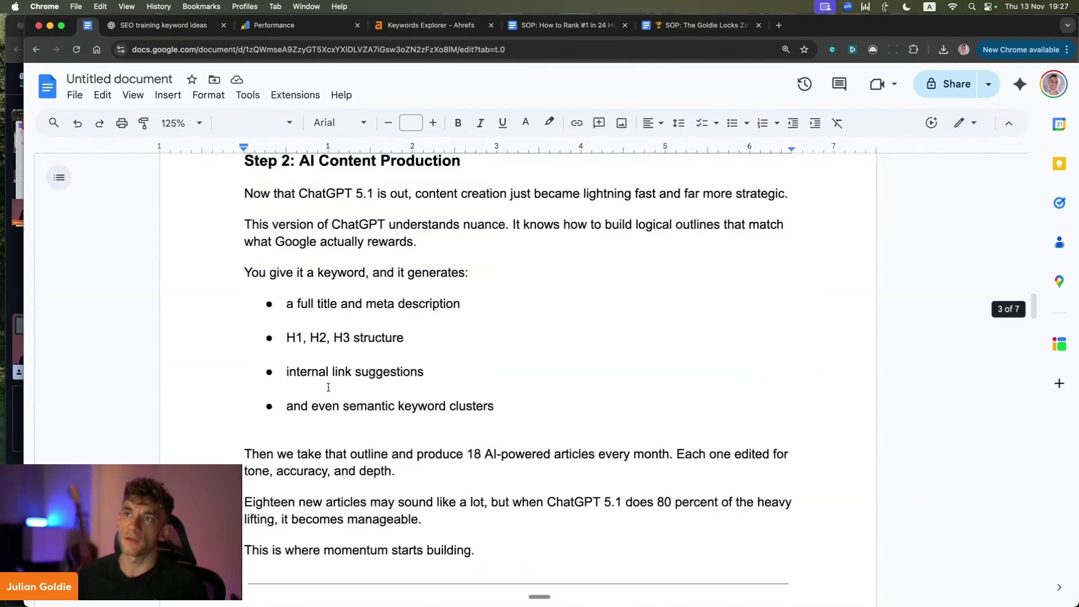
scroll(328, 387, "up", 1)
left_click_drag(243, 210, 509, 547)
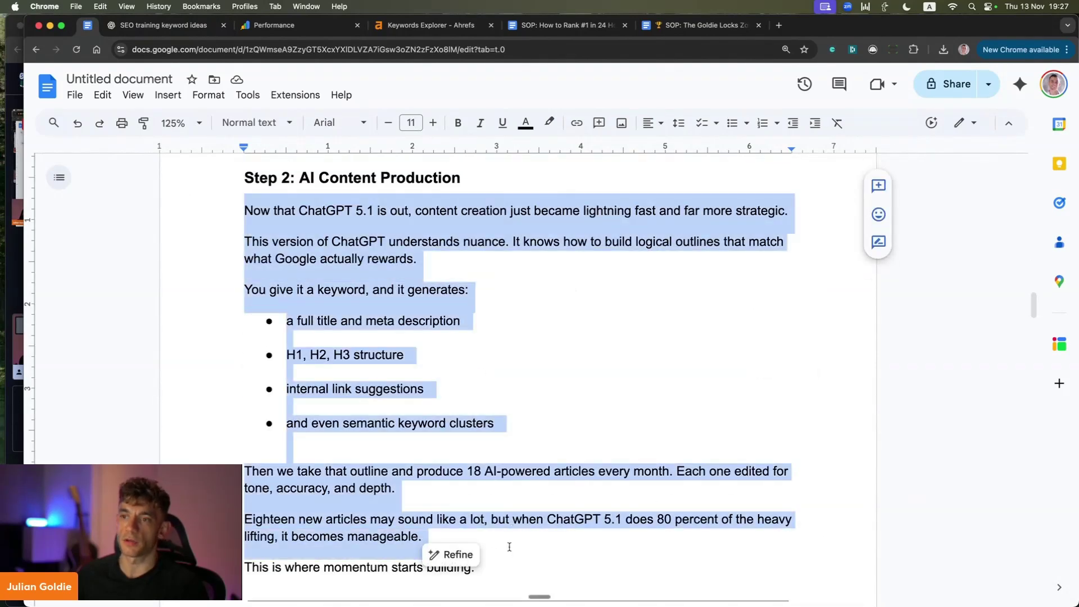
Highlight the Step 3 Elite Backlinks heading and the sentence about sourcing three links
scroll(133, 295, "down", 7)
mouse_move(257, 209)
left_mouse_down()
mouse_move(453, 238)
mouse_move(697, 239)
left_mouse_up()
left_click(330, 219)
left_click(679, 239)
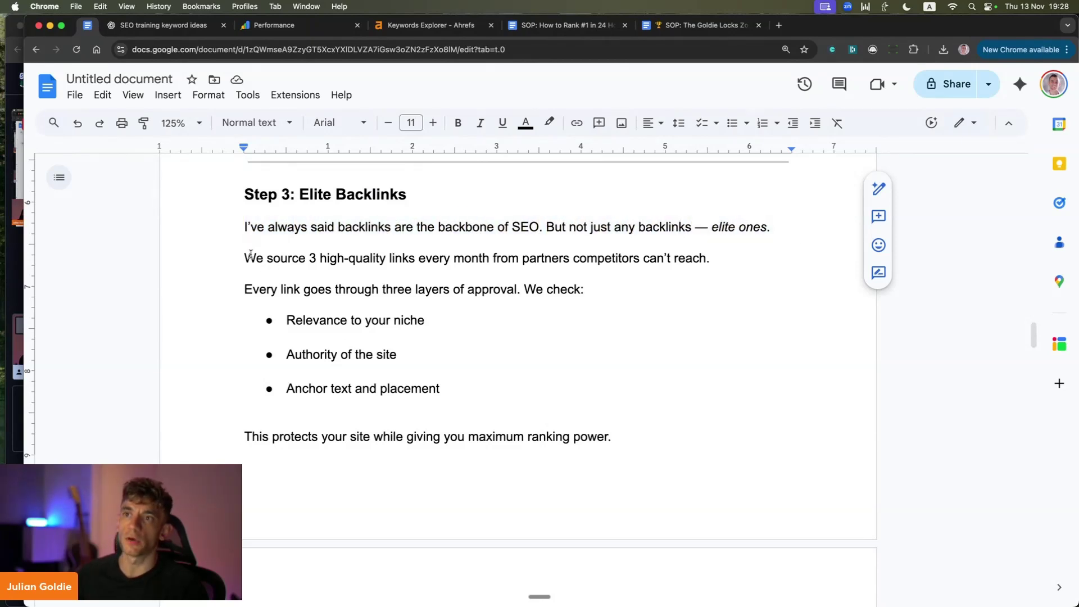
left_click_drag(250, 256, 364, 258)
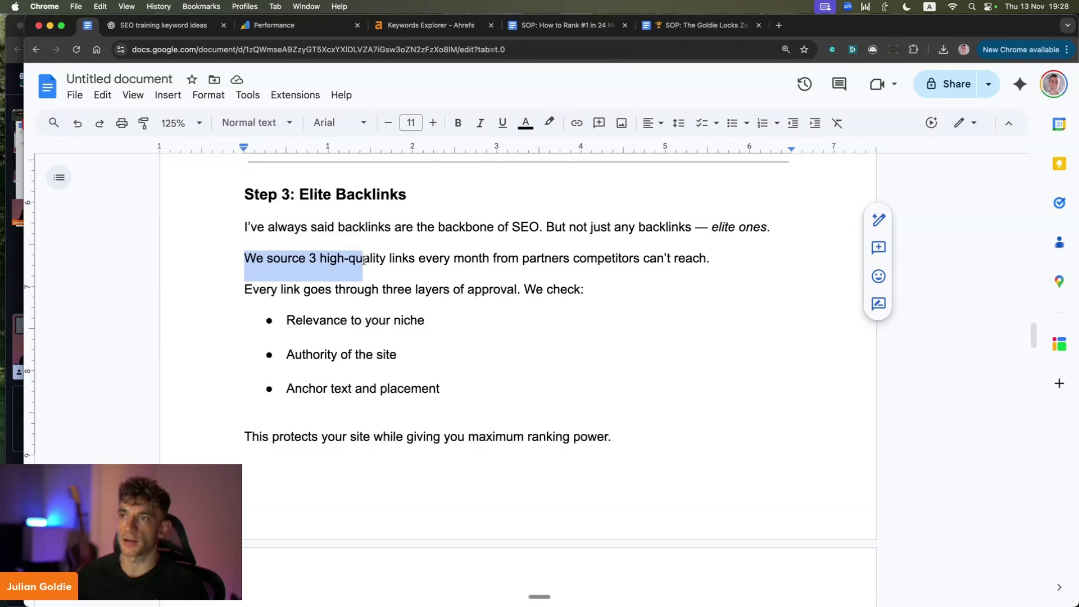
mouse_move(430, 265)
left_mouse_down()
mouse_move(723, 272)
mouse_move(663, 254)
mouse_move(704, 272)
mouse_move(133, 234)
left_mouse_up()
left_click(197, 279)
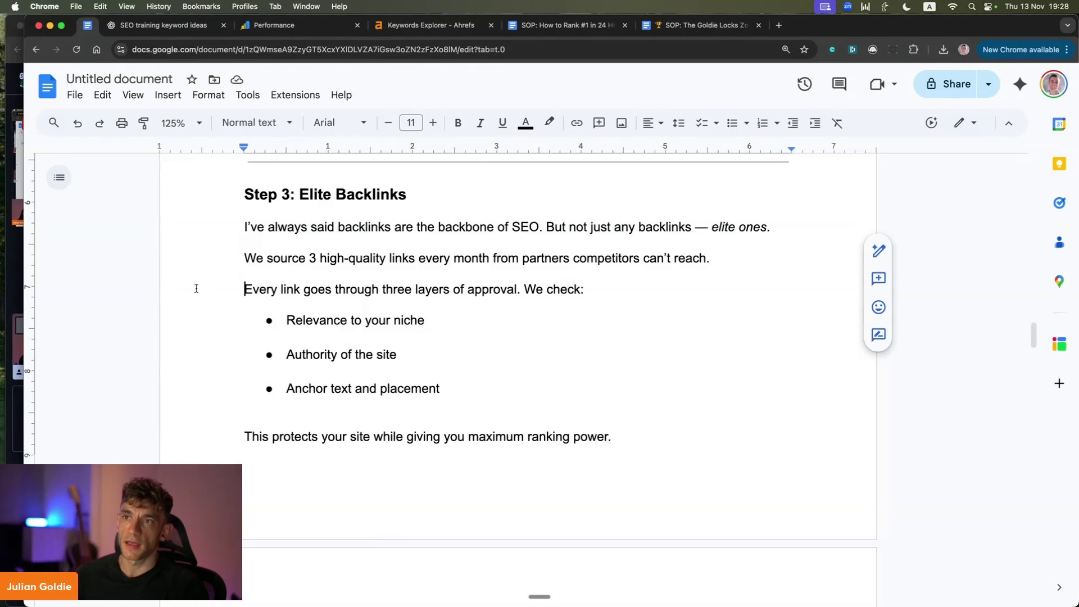
Highlight the three approval layers: relevance to your niche, authority, anchor text and placement, and the ranking-power sentence
left_click_drag(196, 288, 547, 284)
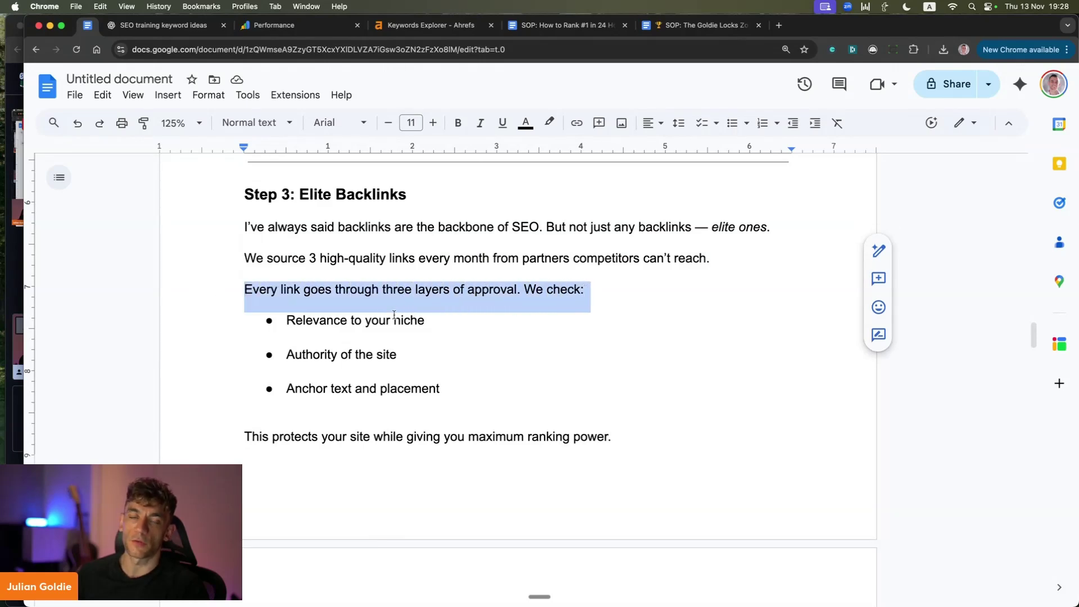
left_click(294, 316)
triple_click(295, 317)
double_click(313, 355)
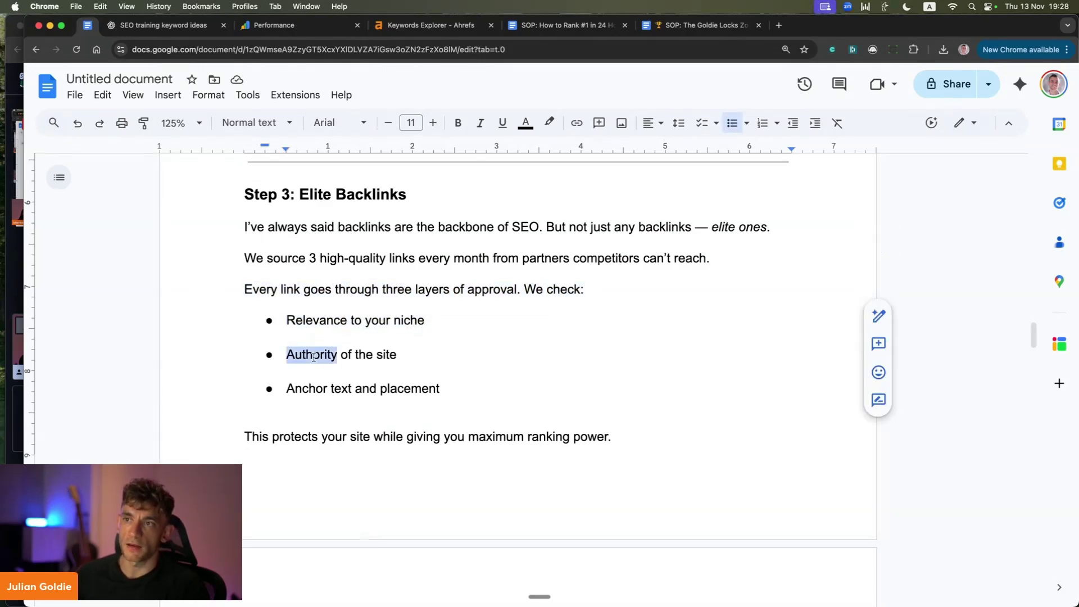
triple_click(337, 388)
left_click(286, 407)
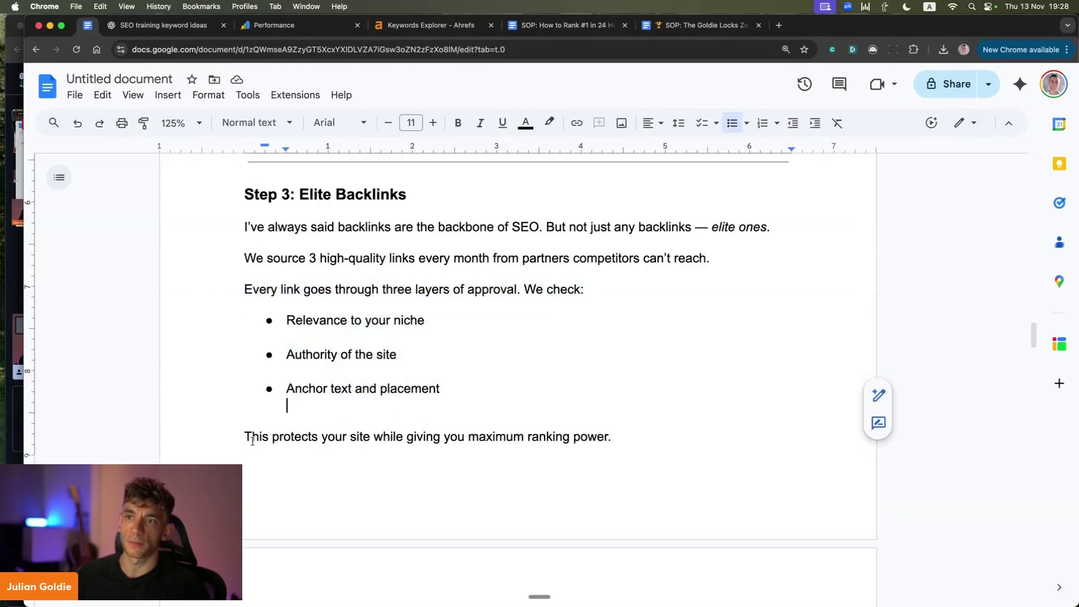
mouse_move(251, 438)
left_mouse_down()
mouse_move(361, 448)
mouse_move(640, 431)
left_mouse_up()
Scroll back up and highlight the Step 1 heading and opening line
scroll(580, 395, "down", 2)
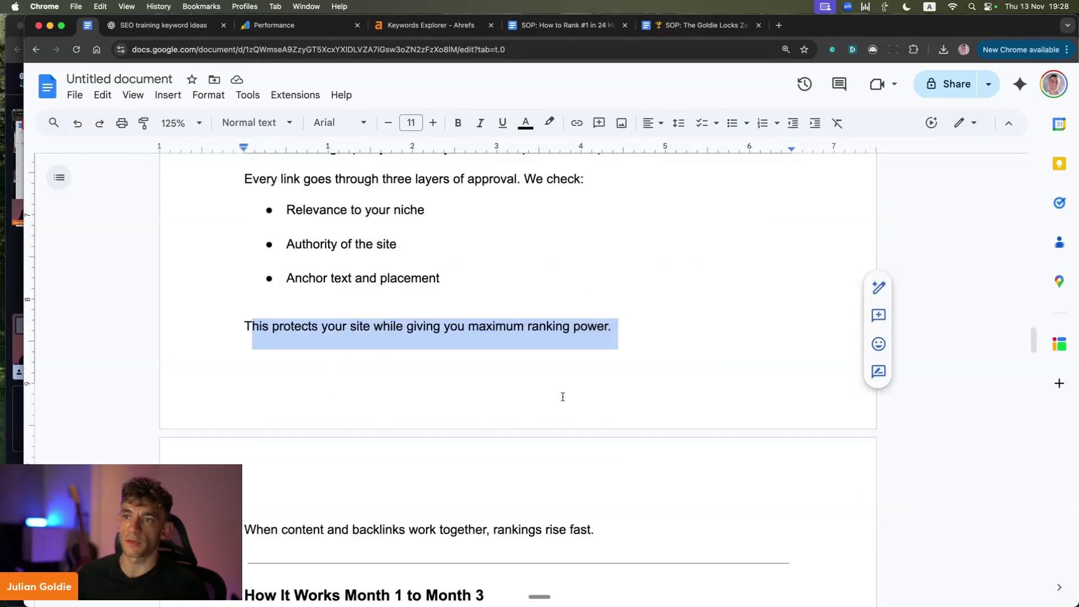
scroll(562, 397, "down", 3)
scroll(562, 394, "down", 1)
scroll(365, 376, "up", 3)
scroll(337, 368, "up", 8)
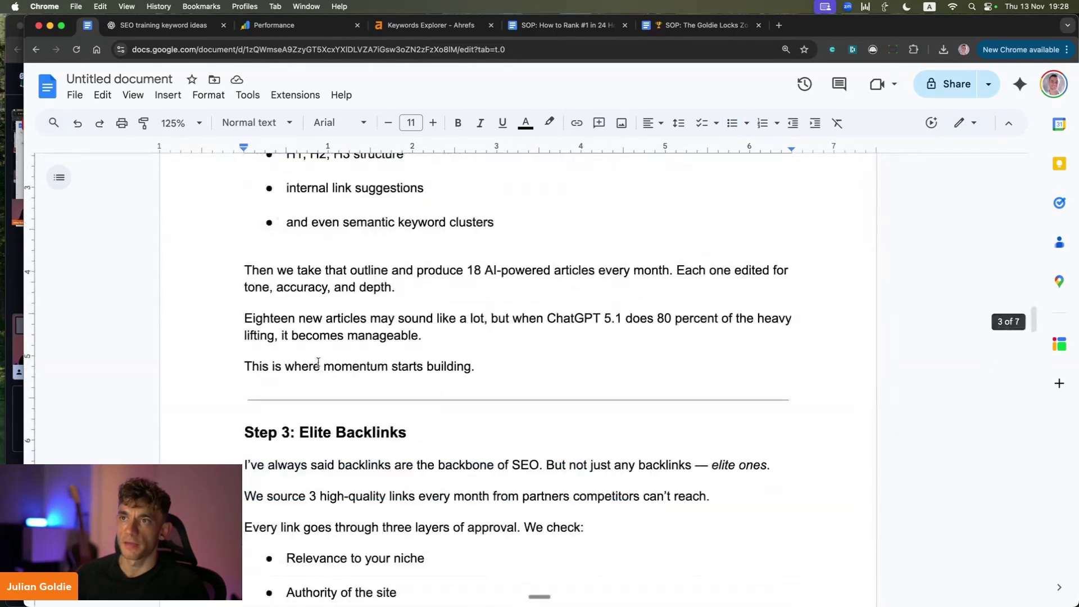
scroll(318, 360, "up", 12)
scroll(317, 361, "up", 5)
left_click_drag(245, 371, 643, 440)
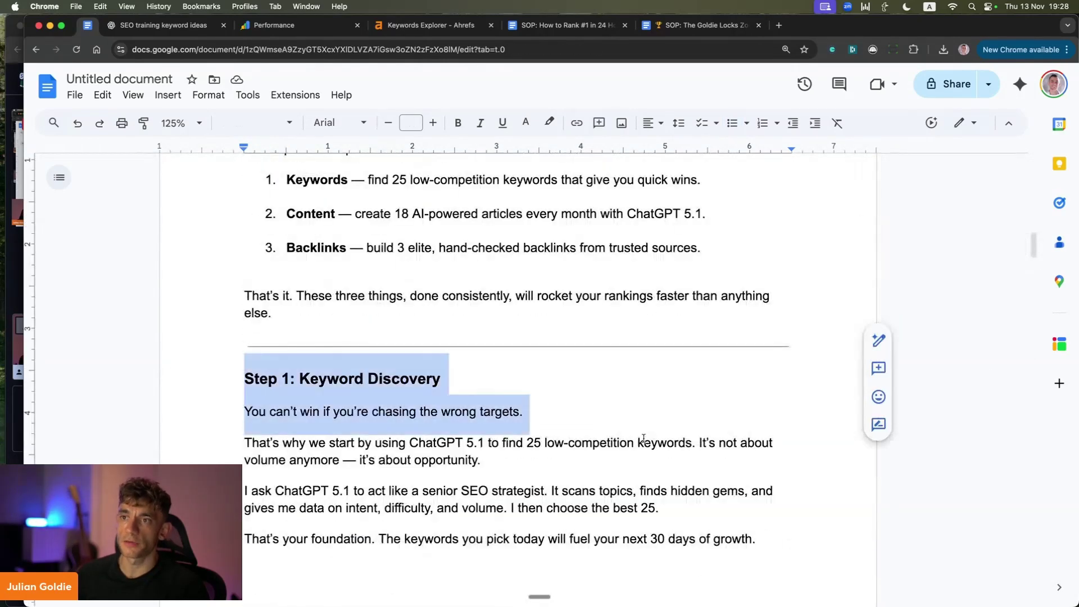
Highlight the whole Step 3 body, then return to the ChatGPT SEO training conversation
scroll(644, 439, "down", 10)
left_click_drag(245, 270, 494, 410)
scroll(494, 410, "down", 8)
left_click_drag(245, 308, 740, 553)
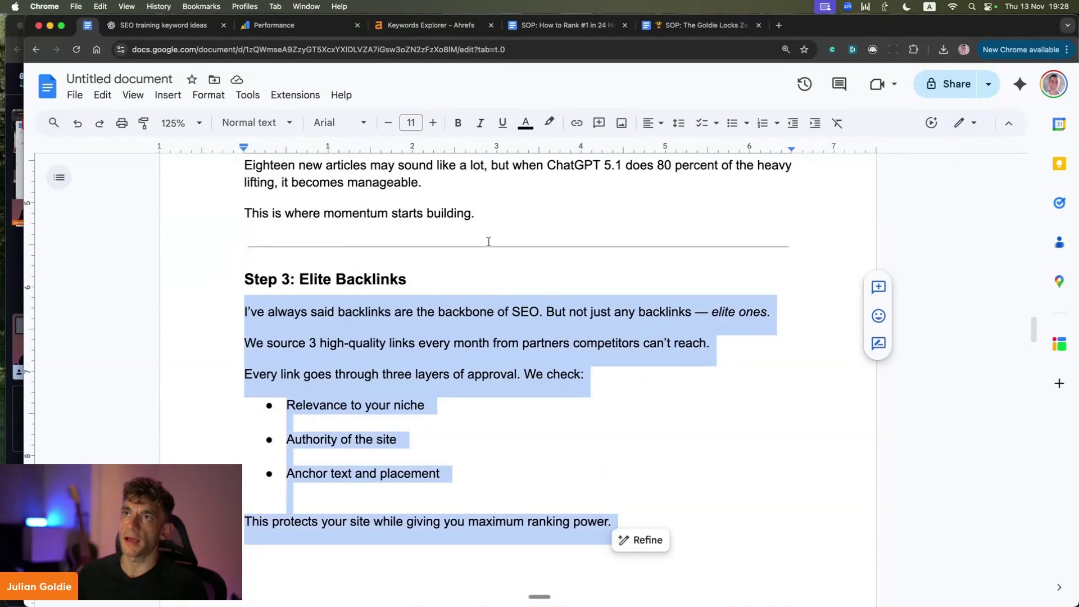
left_click(160, 29)
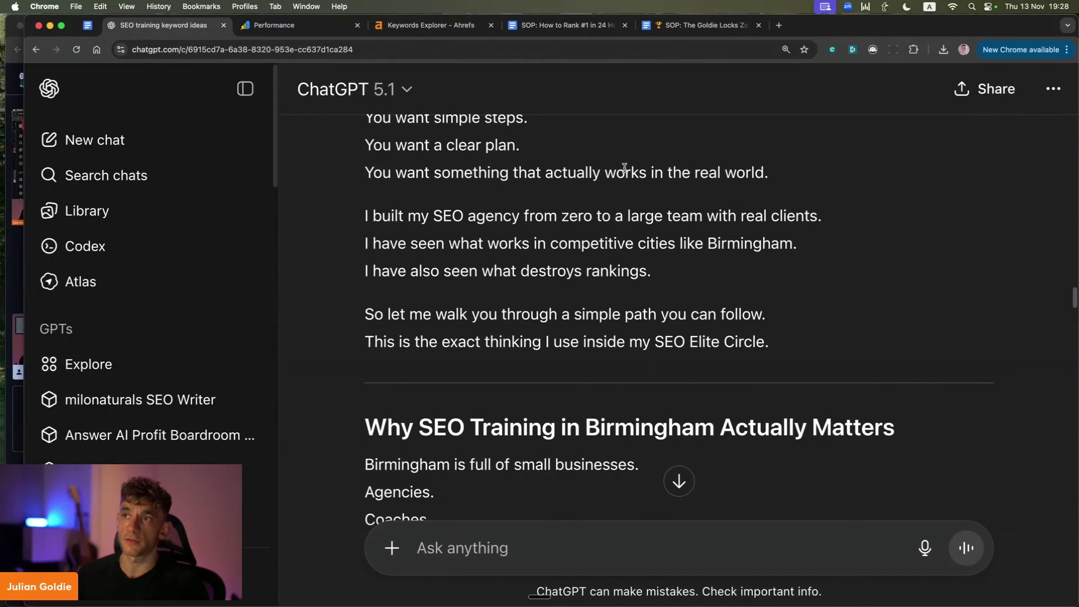
Scroll the Birmingham SEO training article to its end, then return to the Docs roadmap
scroll(662, 228, "down", 5)
scroll(663, 228, "down", 5)
scroll(663, 228, "down", 5)
scroll(662, 228, "down", 5)
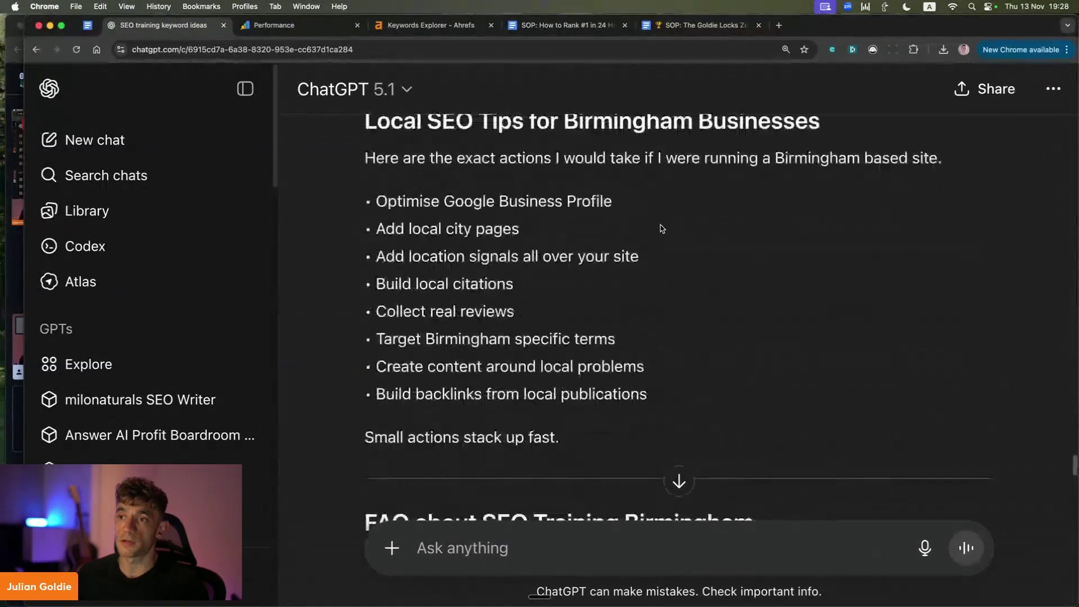
scroll(662, 228, "down", 3)
scroll(660, 226, "down", 15)
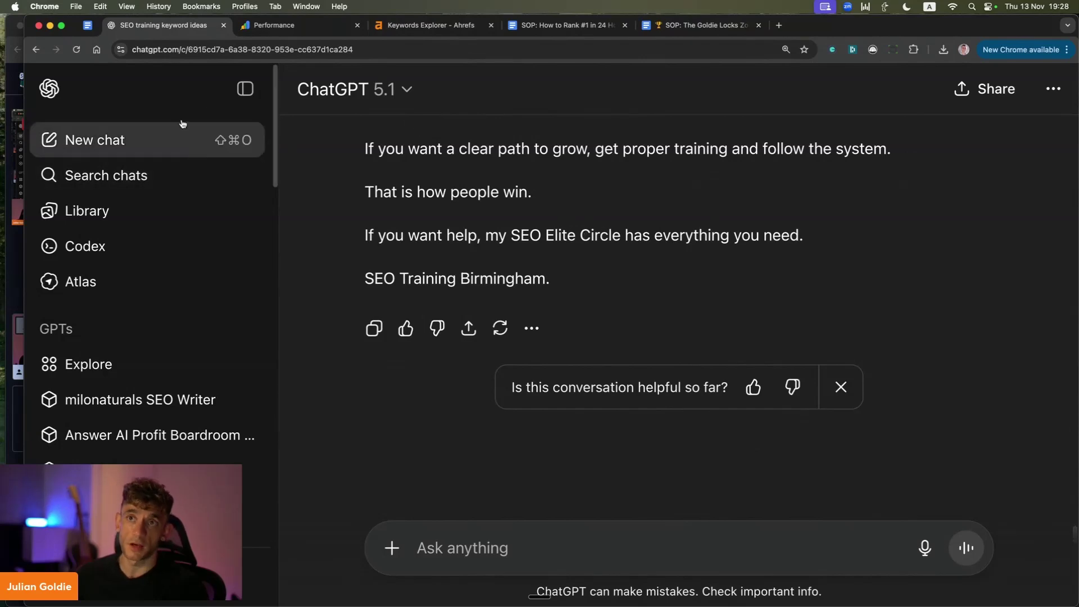
left_click(89, 28)
Highlight the 'How It Works Month 1 to Month 3' heading and glance at the Search Console performance report
scroll(387, 244, "down", 1)
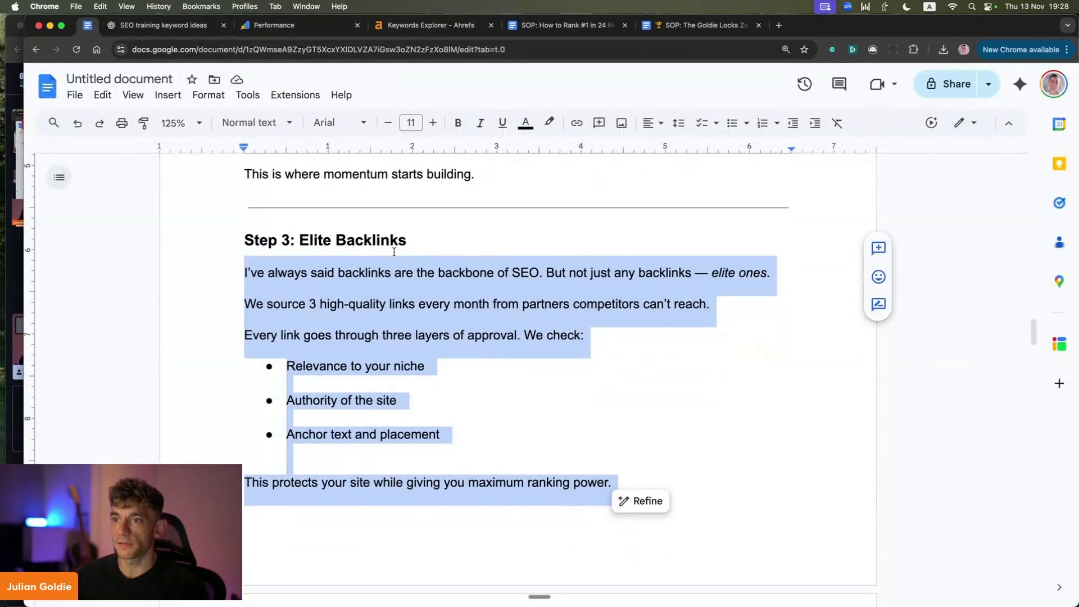
scroll(387, 244, "down", 5)
scroll(306, 289, "down", 2)
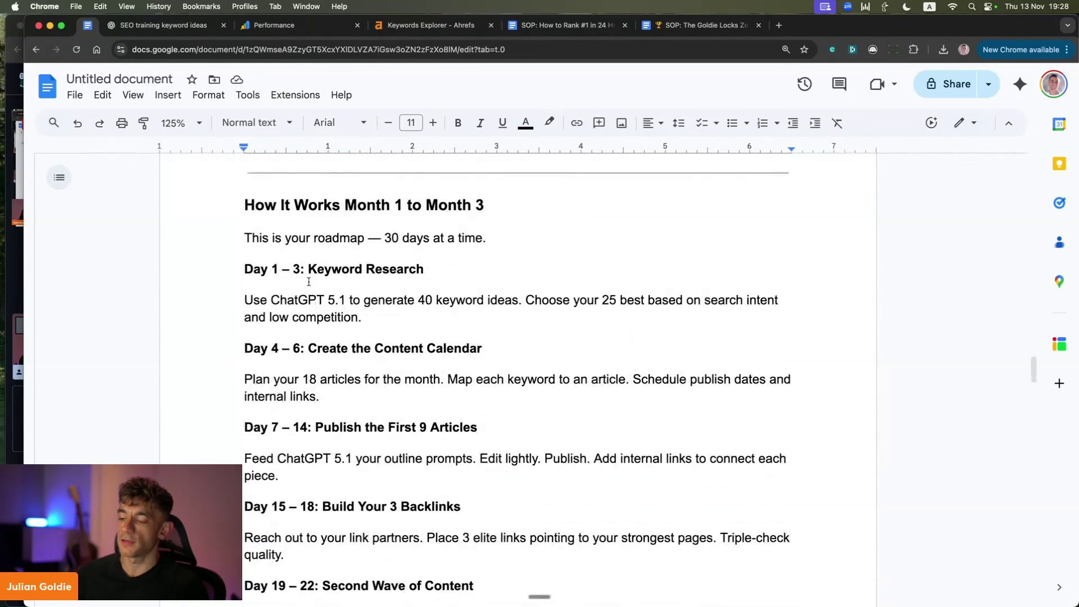
scroll(308, 281, "up", 2)
left_click(531, 224)
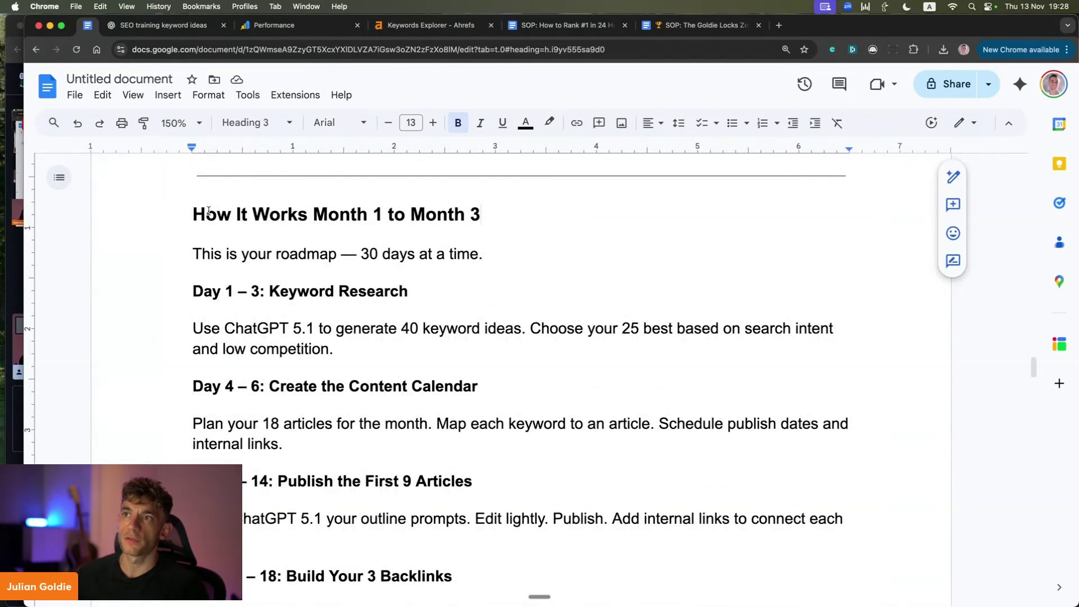
left_click_drag(208, 211, 575, 267)
left_click(570, 270)
left_click(335, 22)
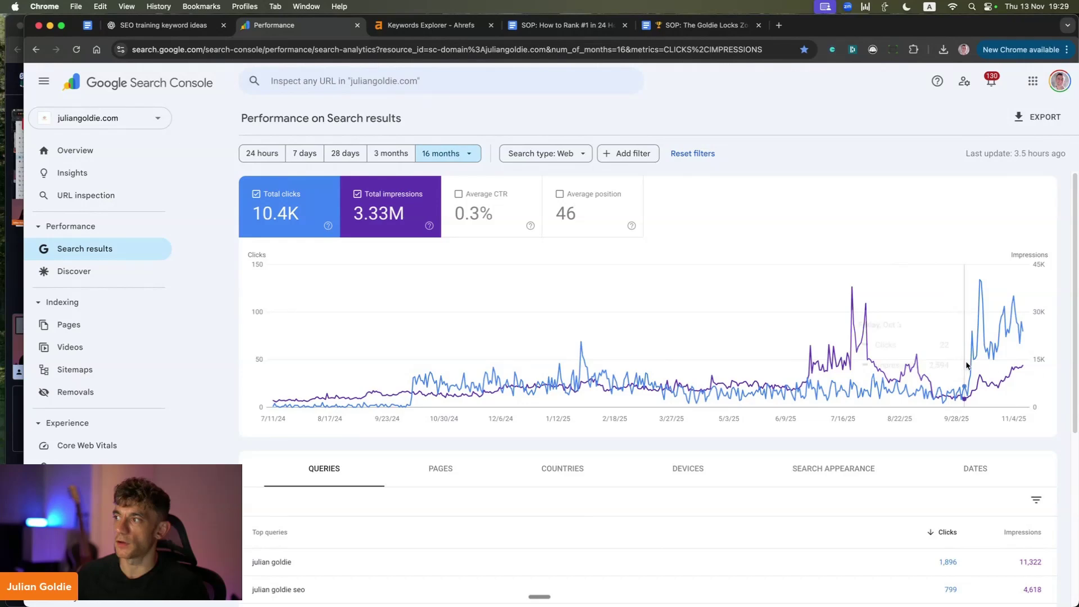
mouse_move(1018, 365)
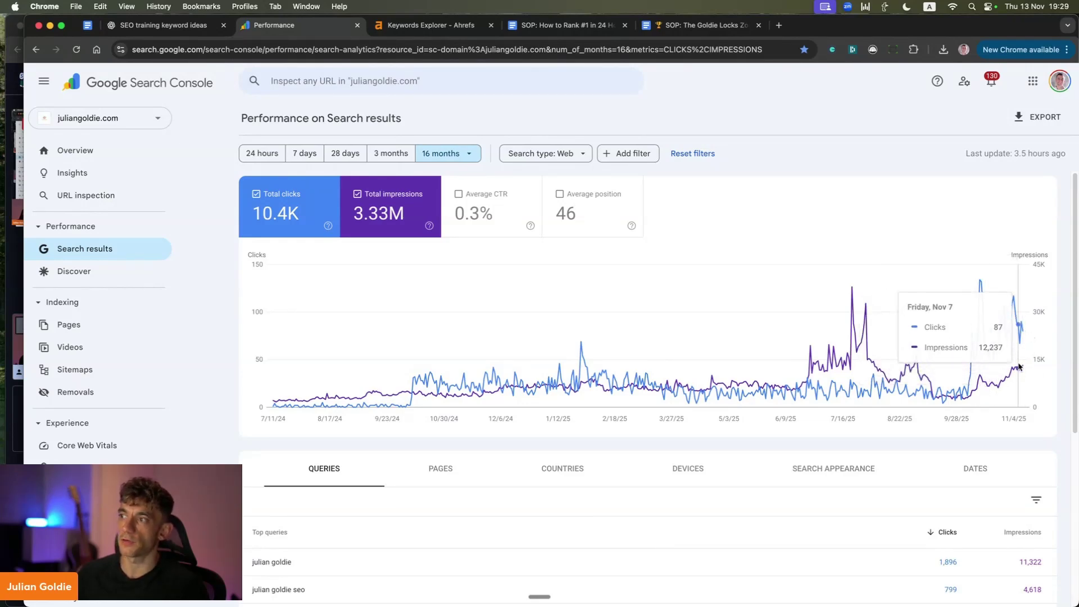
key("super+1")
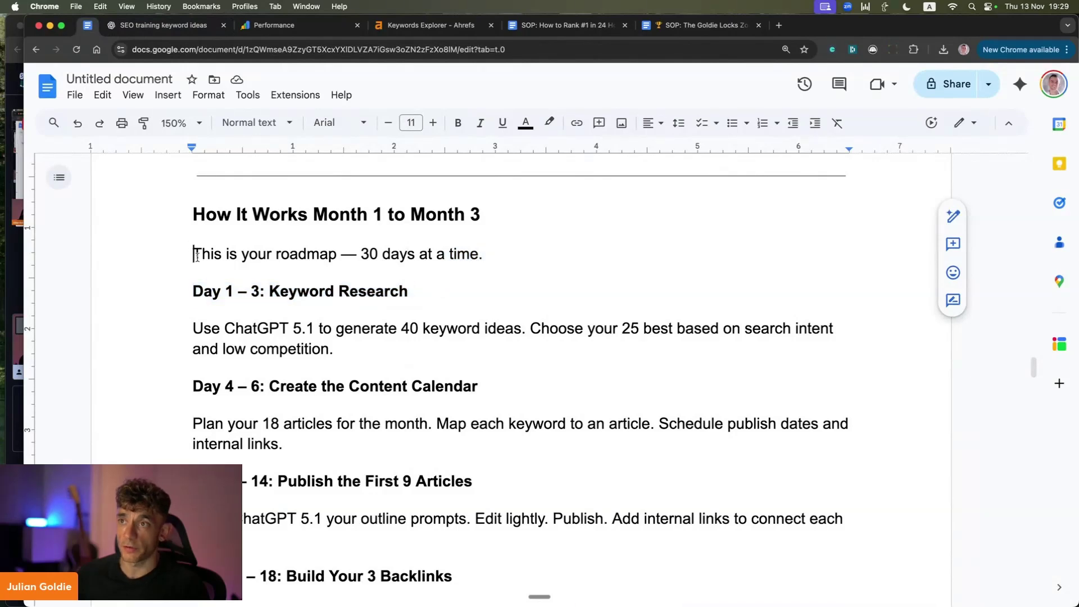
Highlight the Day 1–3 keyword research lines: 40 keyword ideas, then choose your best 25
left_click_drag(196, 255, 483, 256)
scroll(484, 256, "down", 3)
mouse_move(193, 201)
left_mouse_down()
mouse_move(384, 212)
mouse_move(406, 235)
left_mouse_up()
left_click(400, 268)
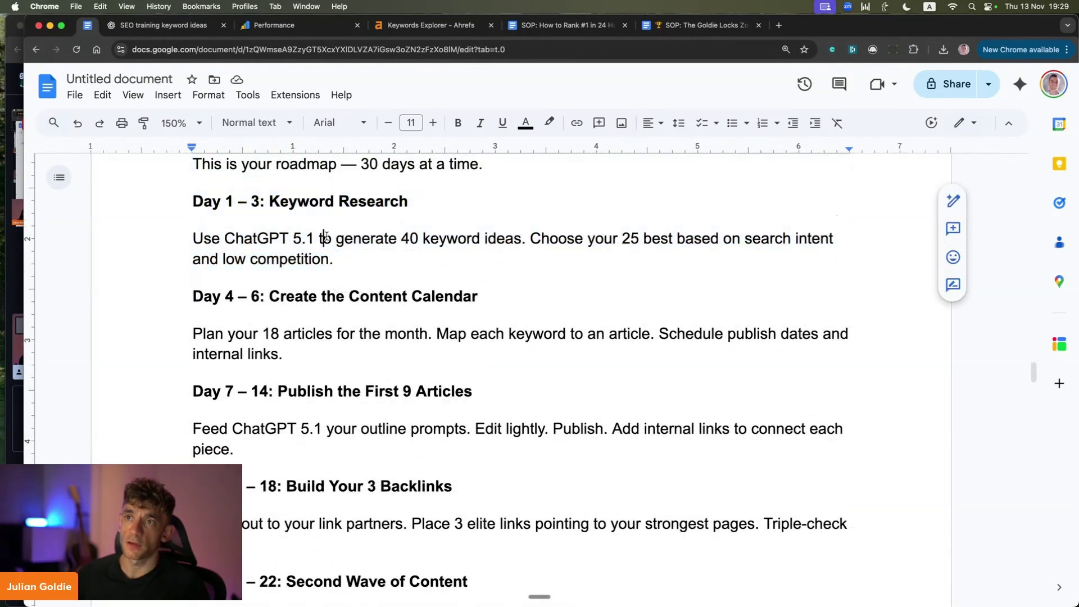
left_click_drag(201, 238, 525, 240)
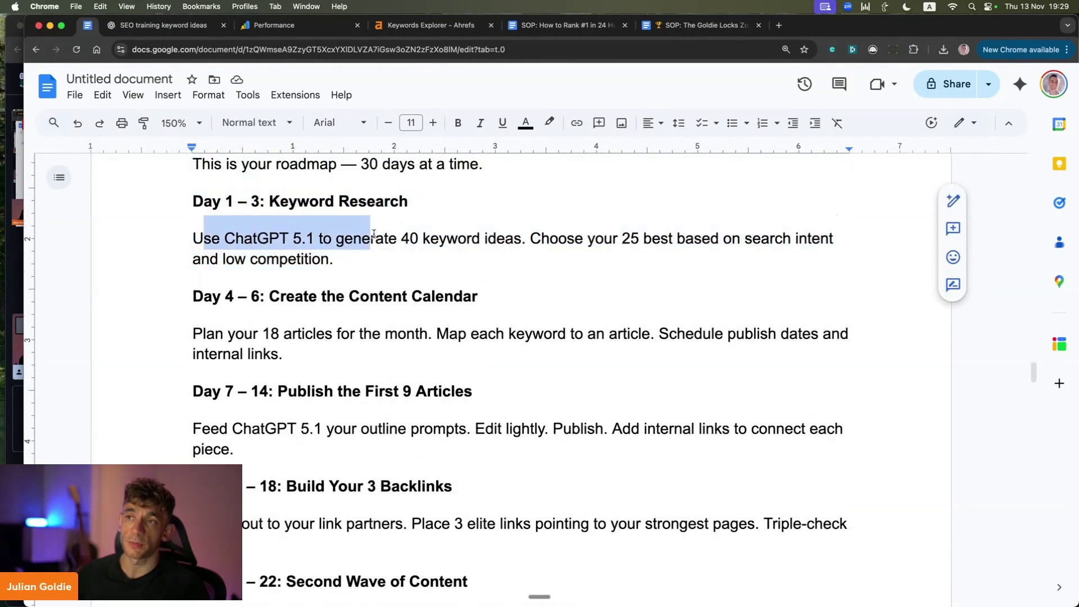
left_click(525, 241)
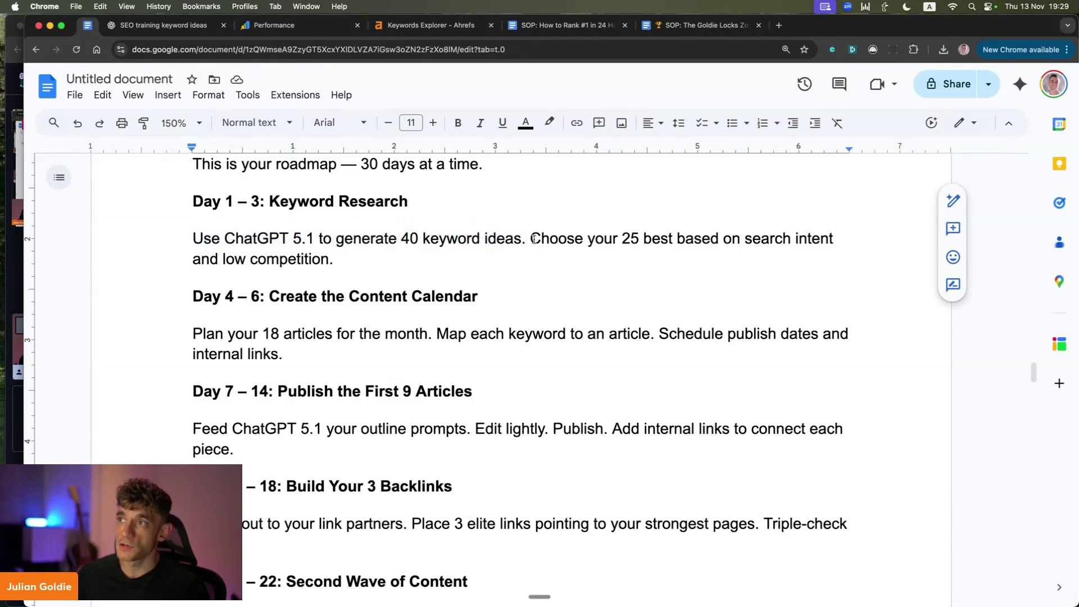
left_click_drag(532, 239, 773, 250)
left_click(394, 247)
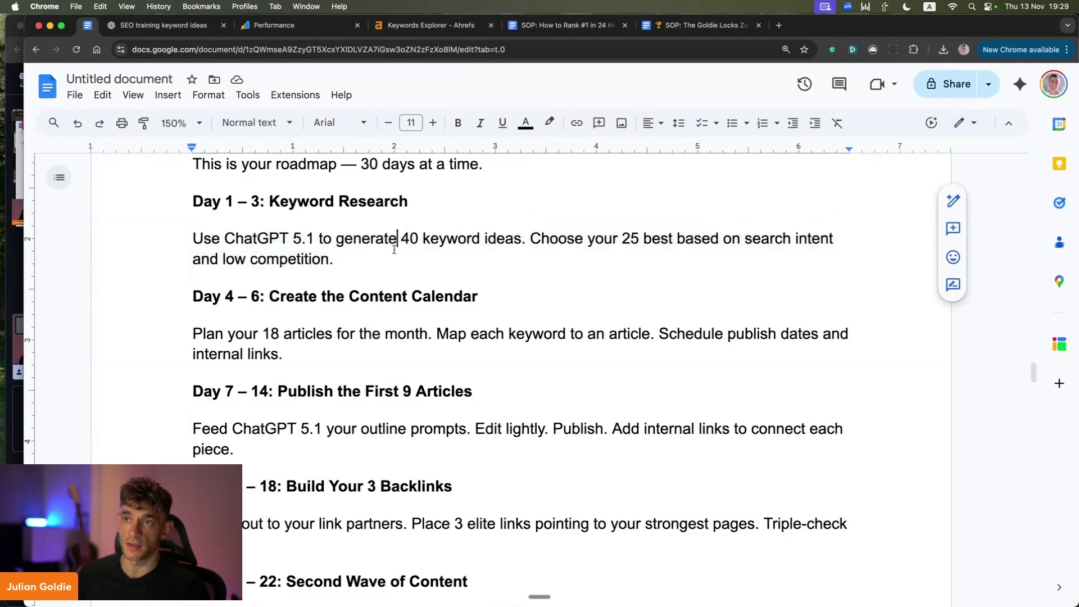
mouse_move(177, 207)
left_mouse_down()
mouse_move(171, 283)
mouse_move(534, 294)
left_mouse_up()
left_click(171, 287)
scroll(360, 320, "down", 3)
left_click_drag(192, 233, 760, 248)
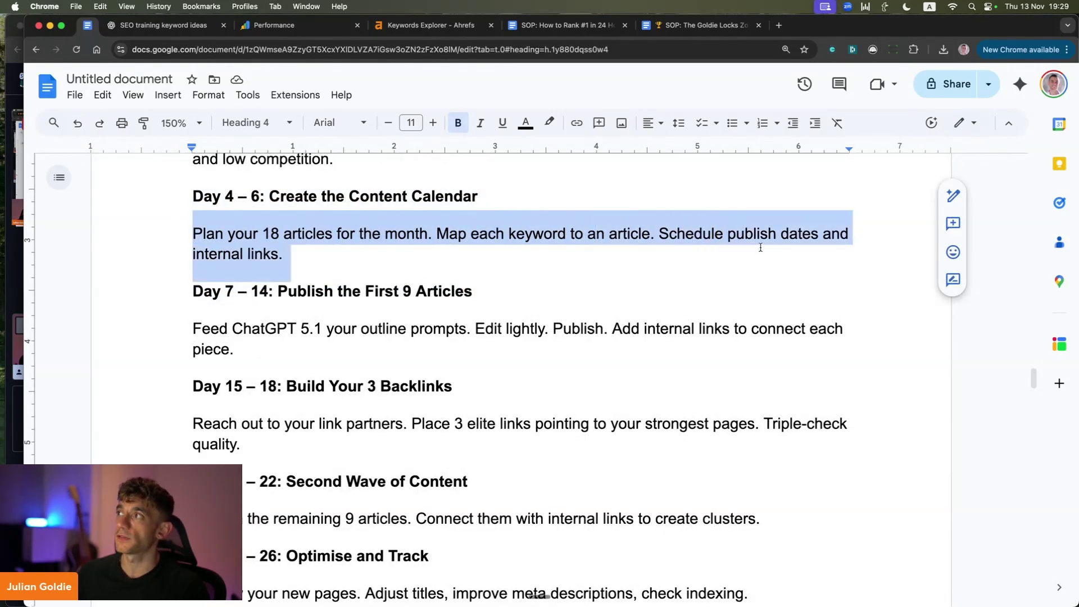
scroll(751, 246, "down", 2)
left_click_drag(192, 220, 472, 226)
mouse_move(192, 260)
left_mouse_down()
mouse_move(554, 260)
mouse_move(698, 272)
left_mouse_up()
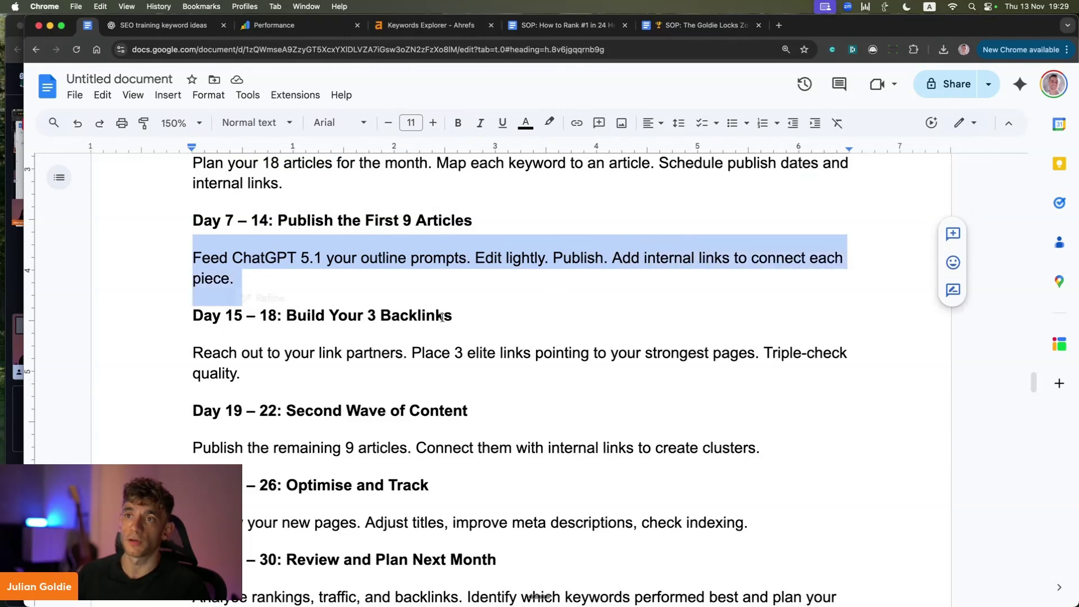
scroll(441, 316, "down", 3)
left_click(141, 189)
left_click_drag(267, 208, 359, 240)
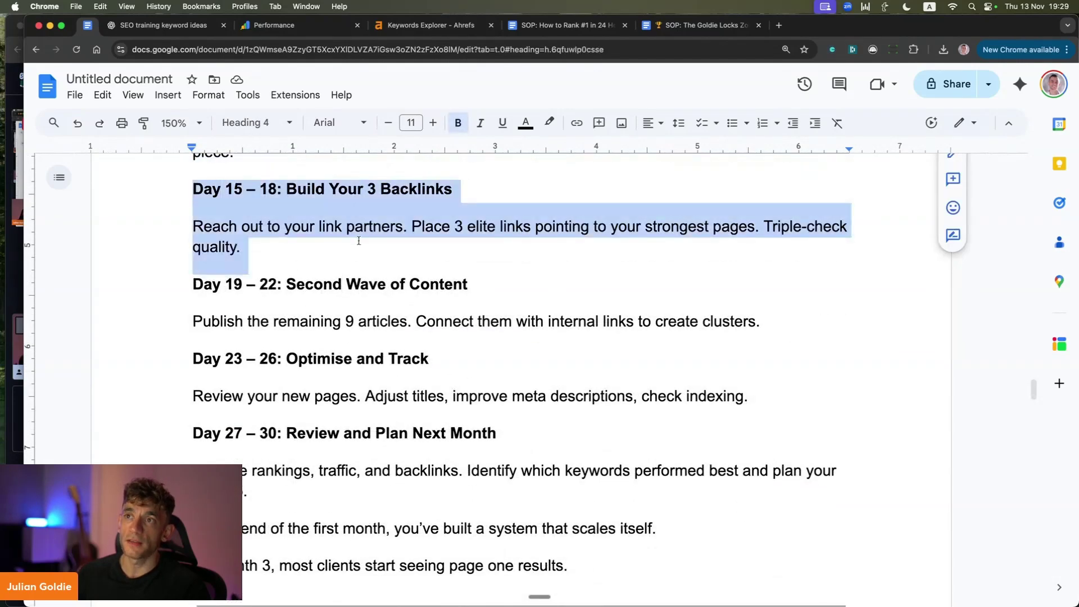
left_click(358, 240)
left_click_drag(186, 189, 463, 194)
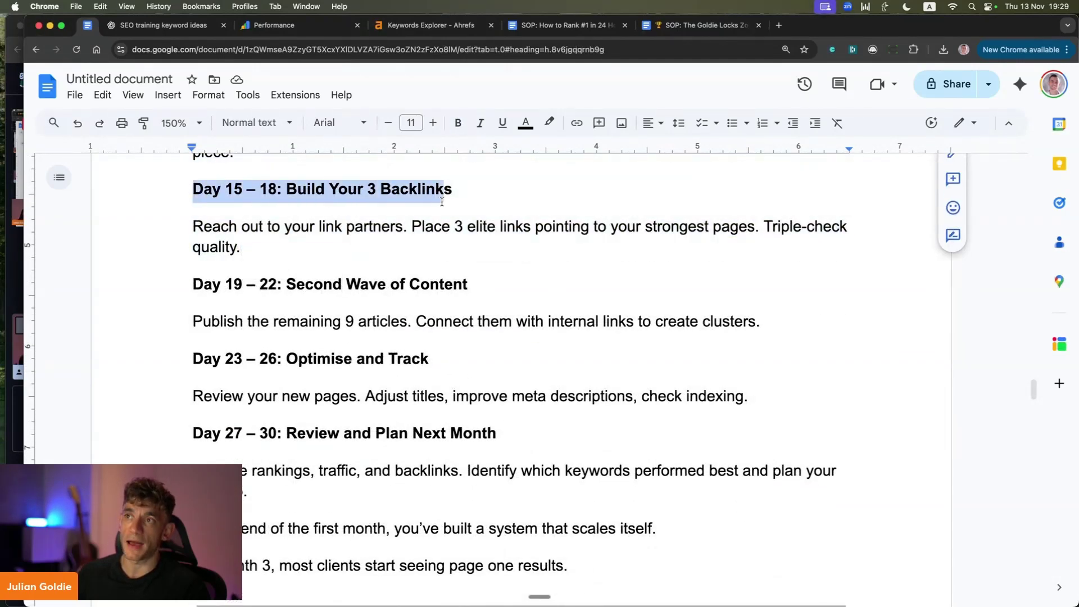
left_click(221, 227)
left_click_drag(173, 225, 470, 235)
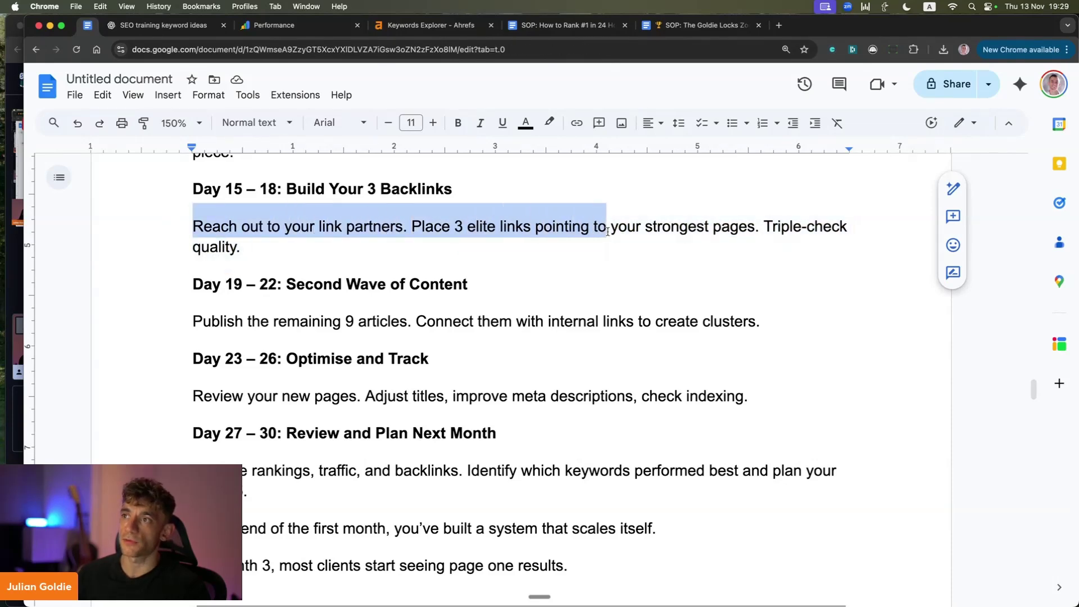
left_click_drag(470, 235, 742, 259)
left_click(378, 268)
scroll(378, 268, "down", 2)
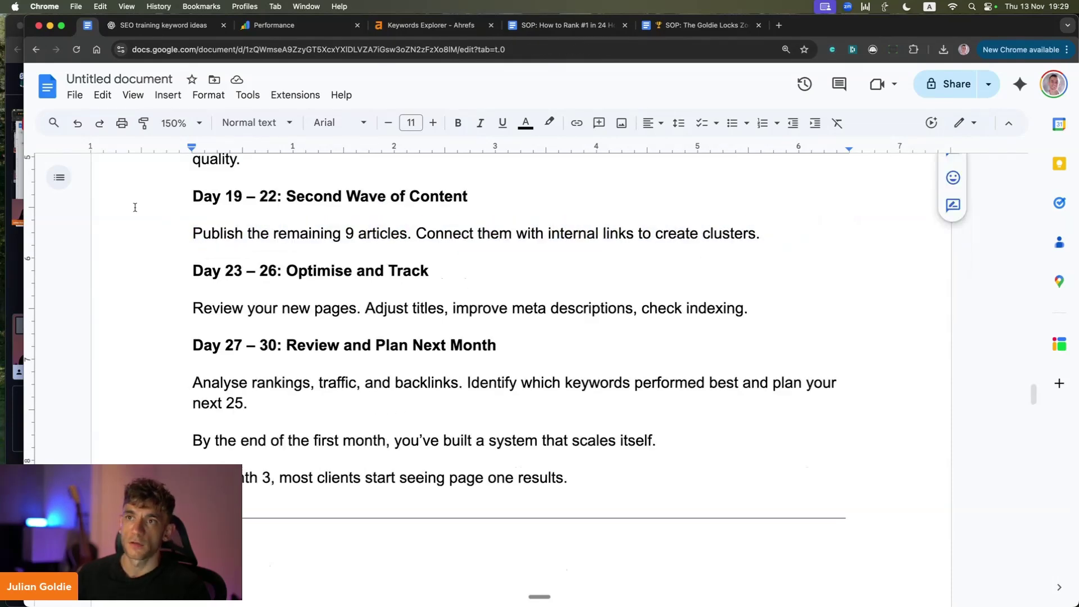
left_click_drag(139, 203, 764, 247)
left_click_drag(152, 269, 463, 282)
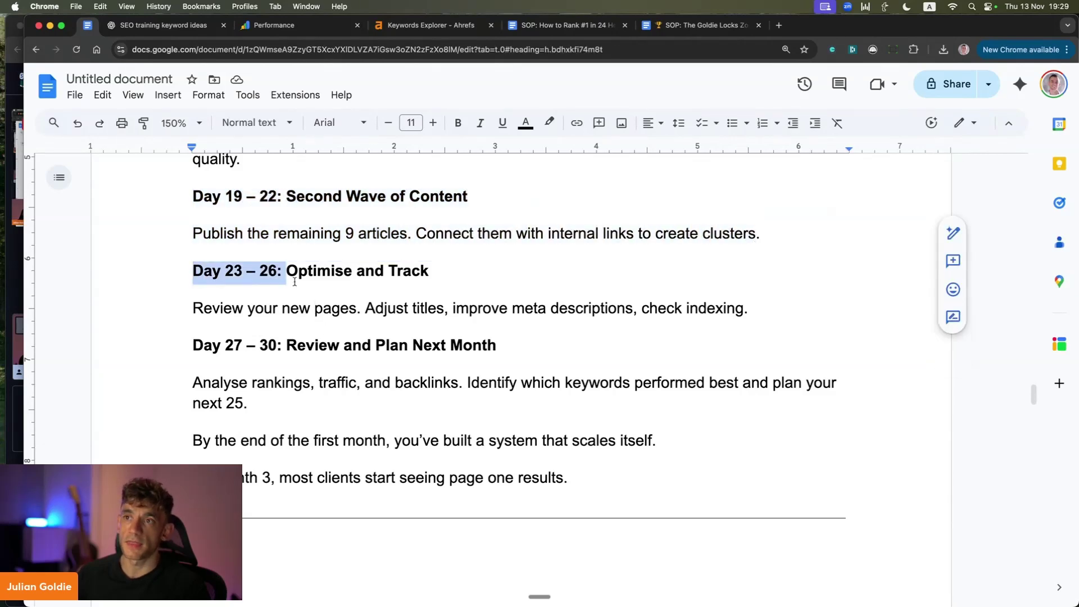
left_click(411, 308)
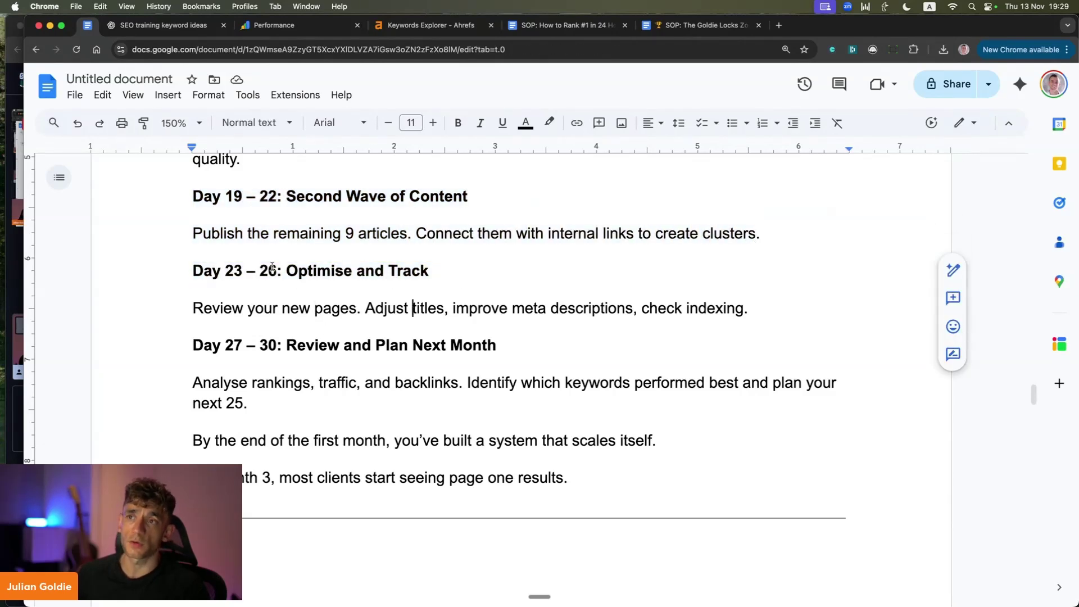
left_click_drag(193, 271, 387, 271)
left_click(413, 270)
mouse_move(189, 308)
left_mouse_down()
mouse_move(608, 318)
mouse_move(785, 339)
left_mouse_up()
left_click(784, 339)
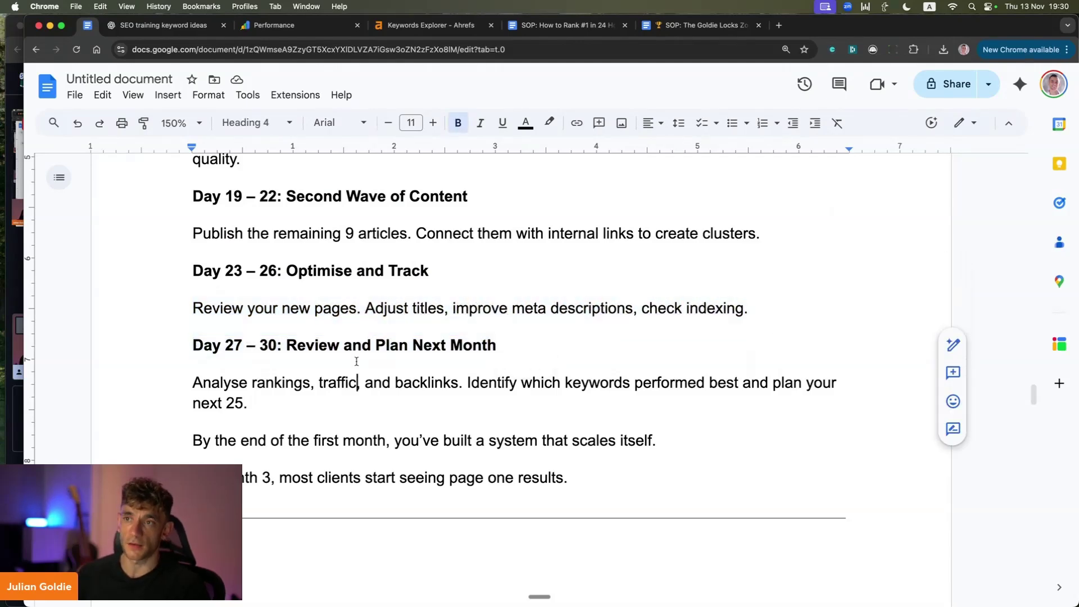
left_click_drag(193, 345, 513, 350)
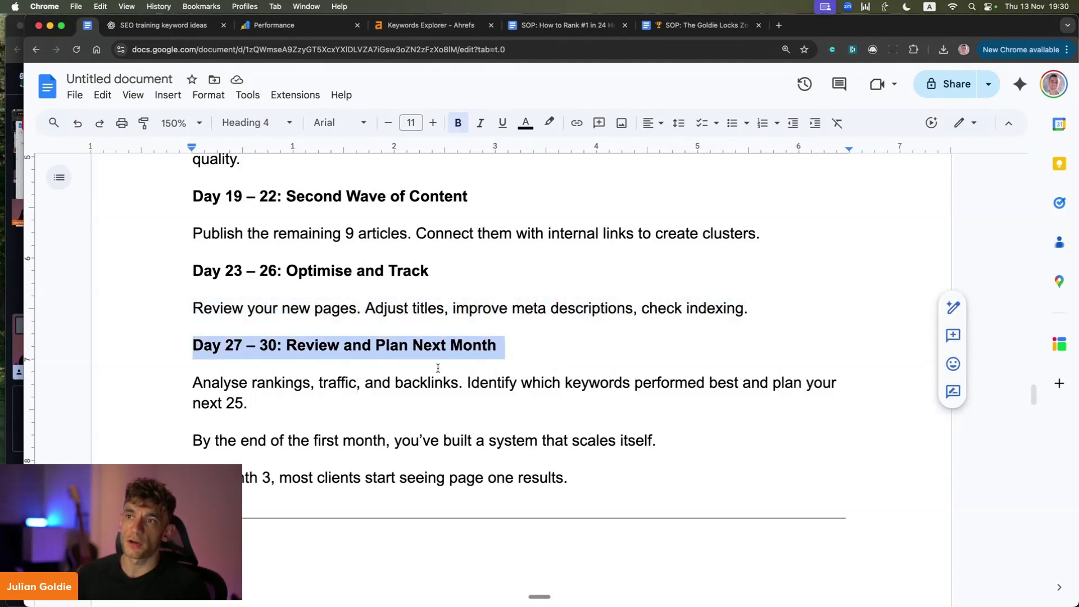
left_click(307, 348)
left_click_drag(193, 349, 525, 349)
left_click(443, 382)
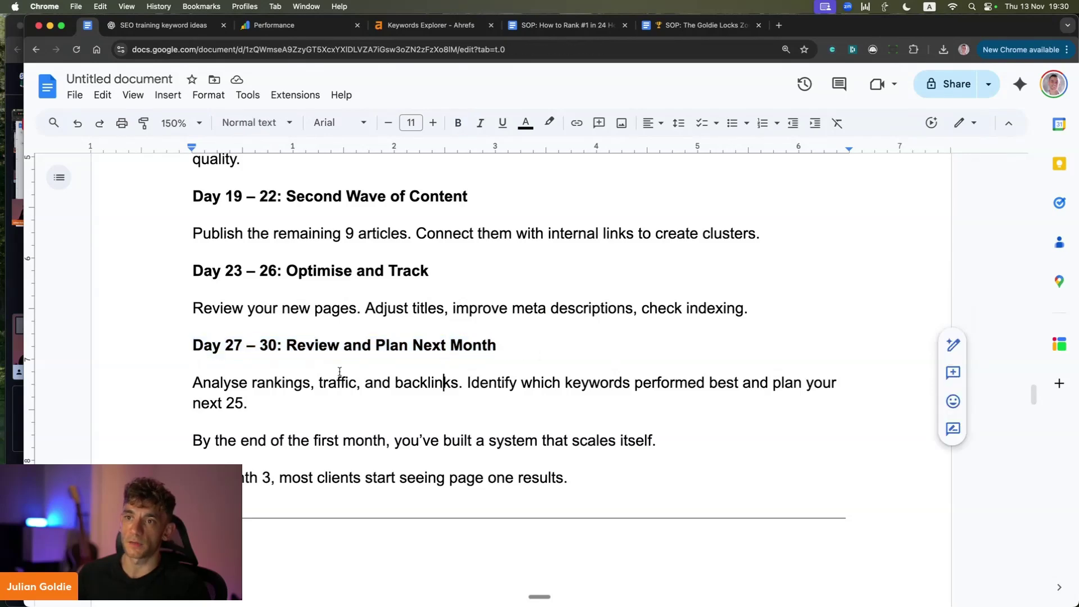
left_click_drag(176, 389, 760, 385)
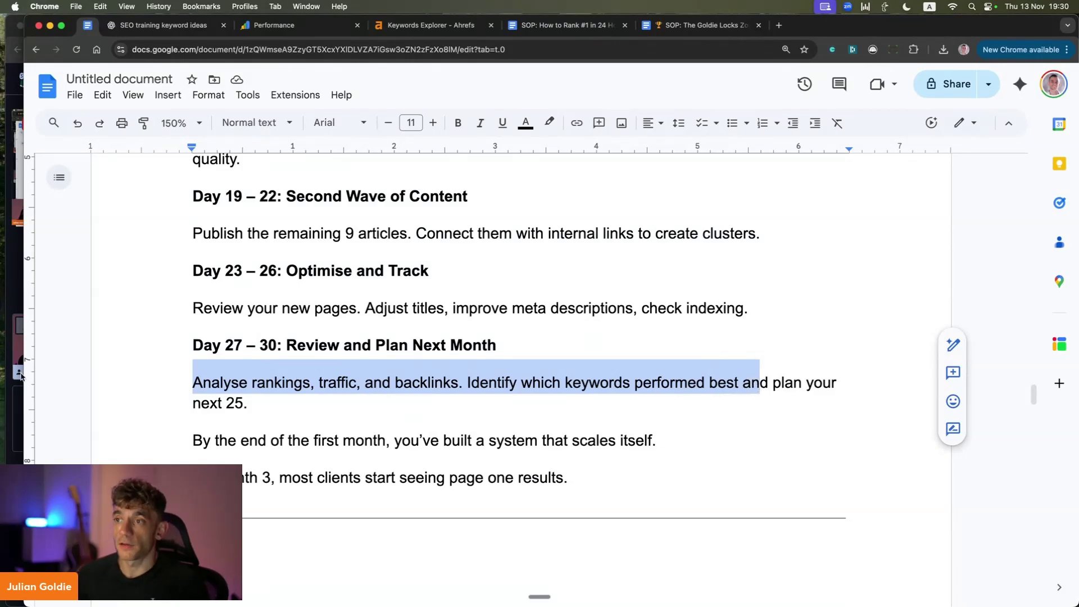
scroll(321, 409, "down", 2)
Switch from the Docs roadmap to the YouTube channel's Videos page with the new ChatGPT 5.1 video
left_click(209, 390)
left_click(8, 439)
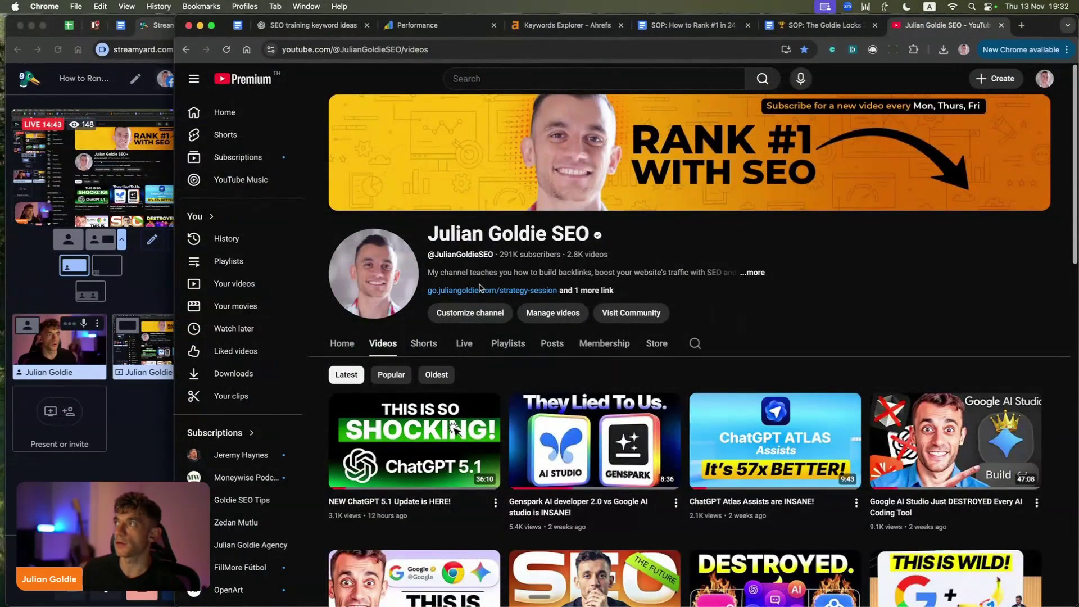
Open the 'How to Rank #1 with ChatGPT 5.1 AI SEO' live stream and follow its order link
left_click(366, 346)
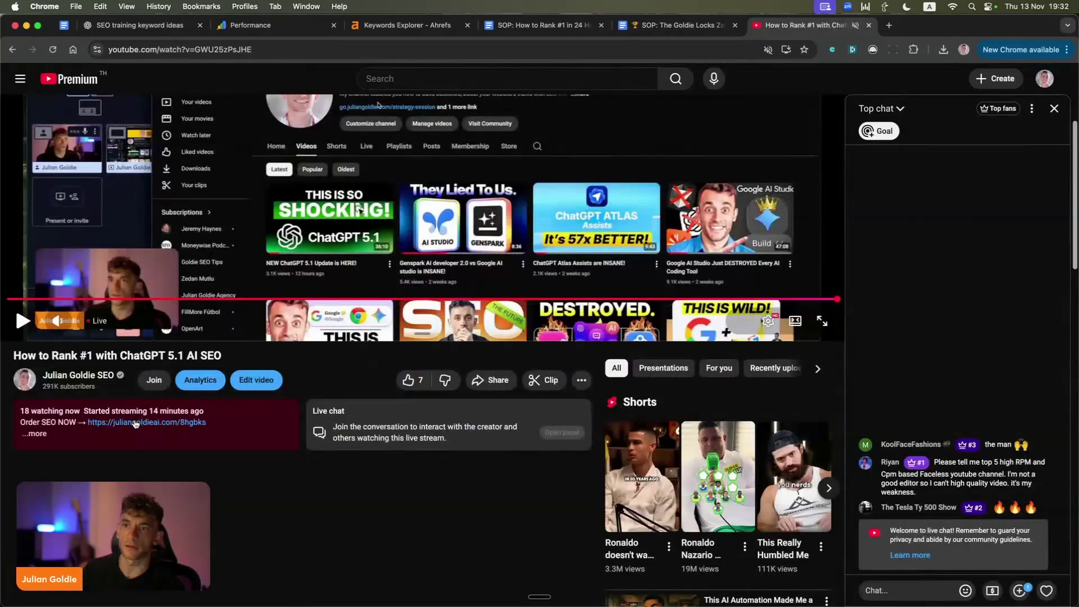
left_click(135, 423)
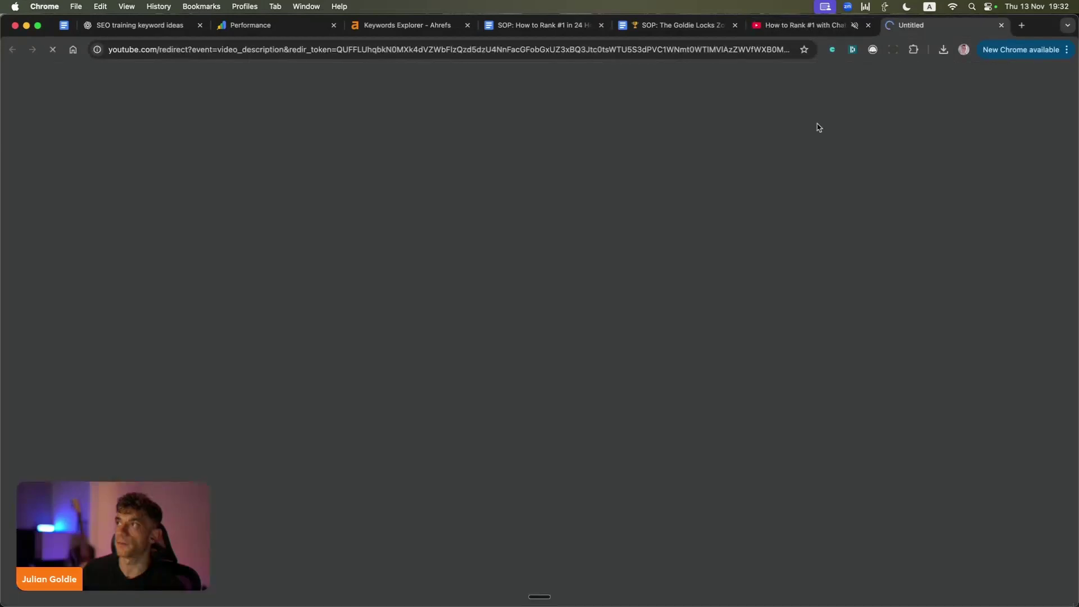
left_click(809, 25)
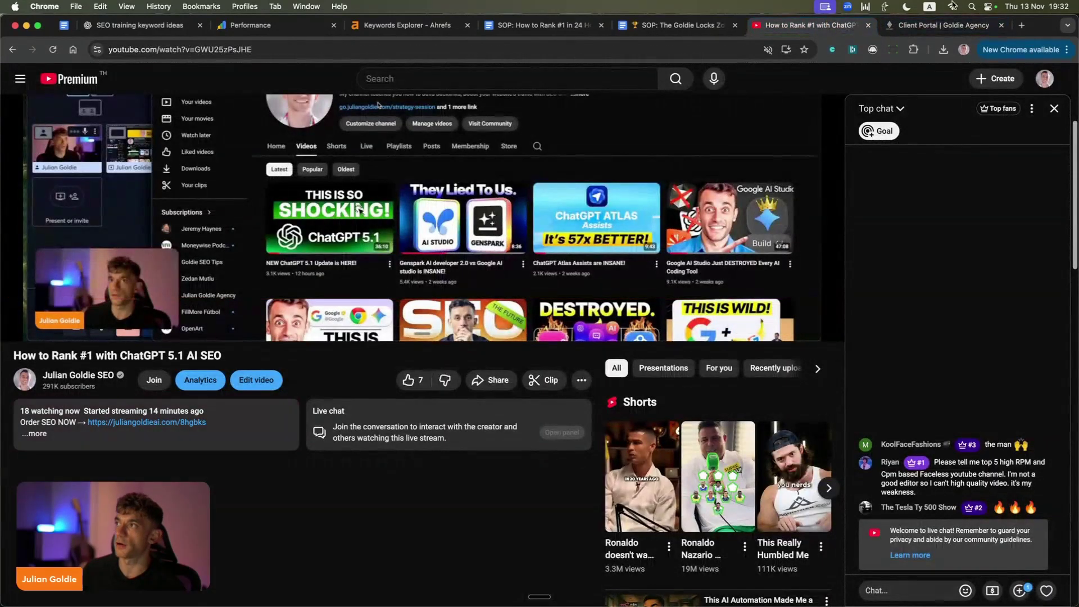
Review the Goldie Agency order page's benefits list and 7-day money-back guarantee
left_click(927, 25)
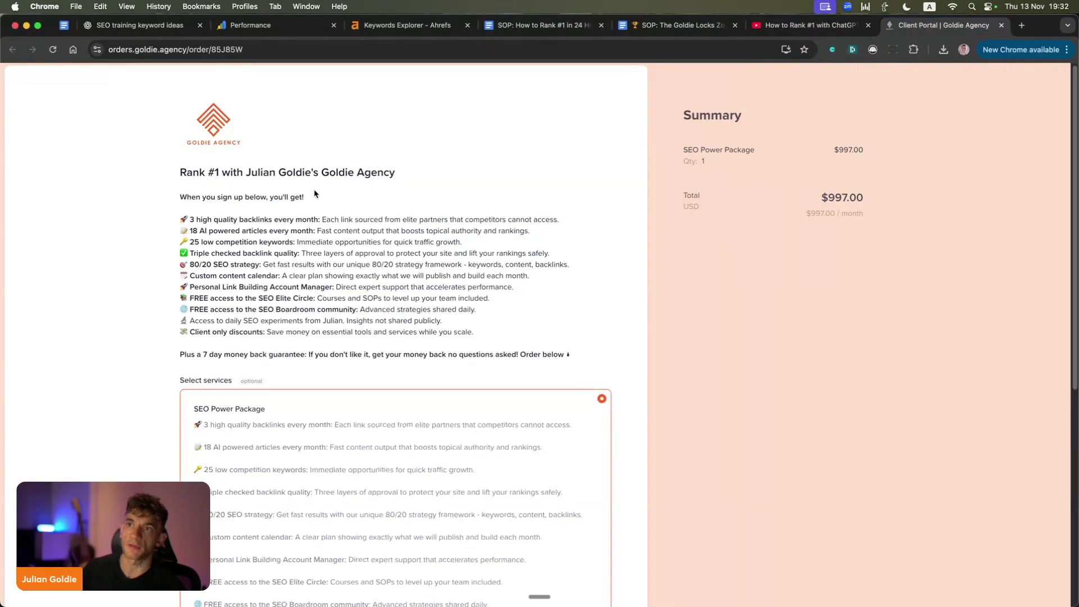
left_click_drag(118, 166, 564, 329)
scroll(551, 296, "down", 2)
left_click(144, 307)
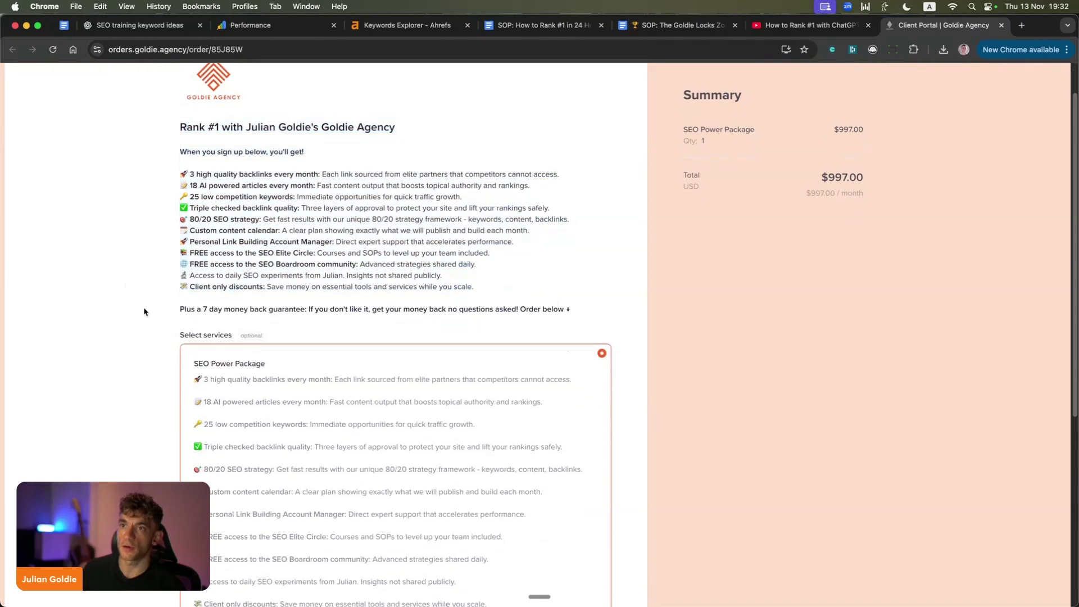
triple_click(251, 308)
left_click(256, 308)
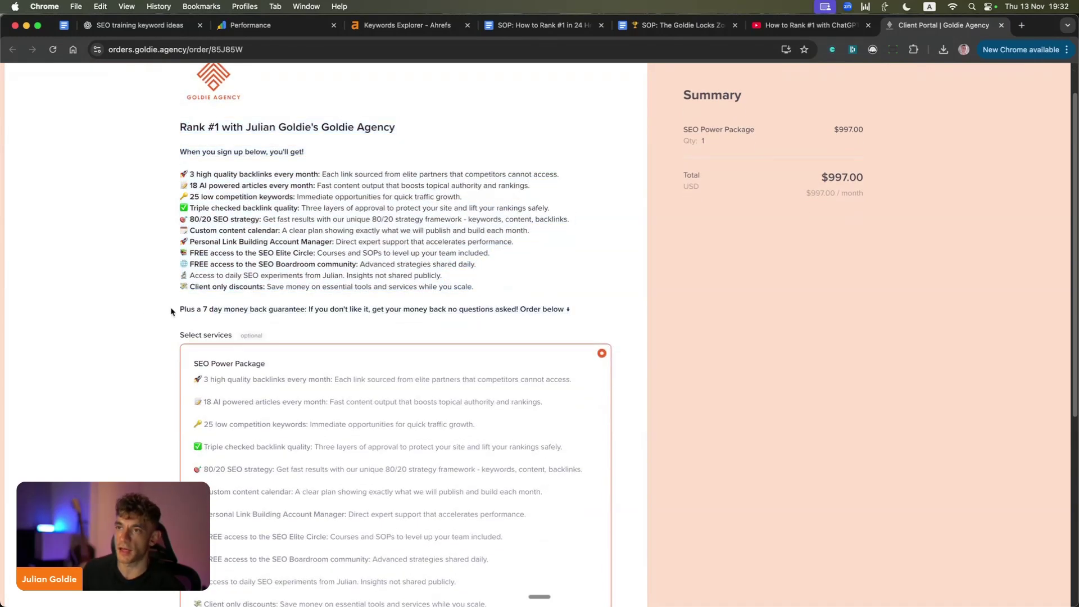
scroll(533, 302, "down", 2)
scroll(450, 301, "down", 4)
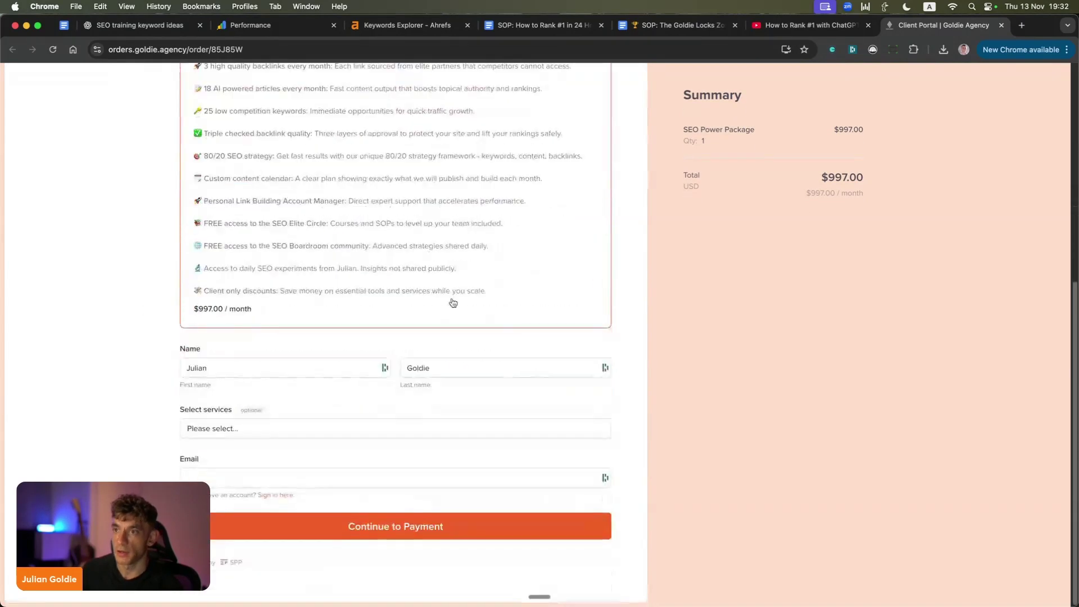
scroll(421, 290, "up", 4)
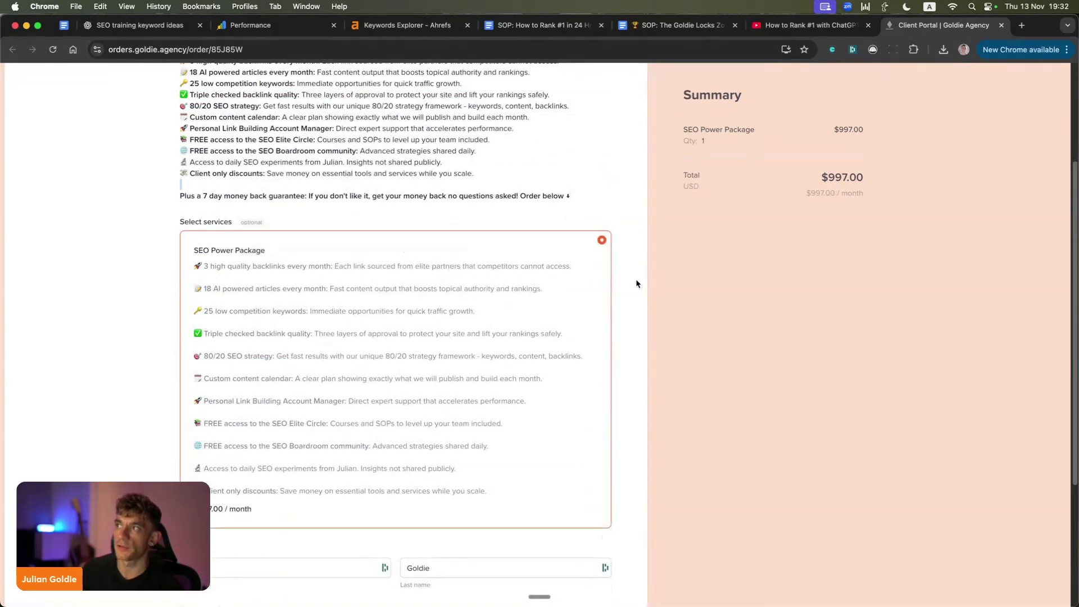
scroll(292, 375, "down", 5)
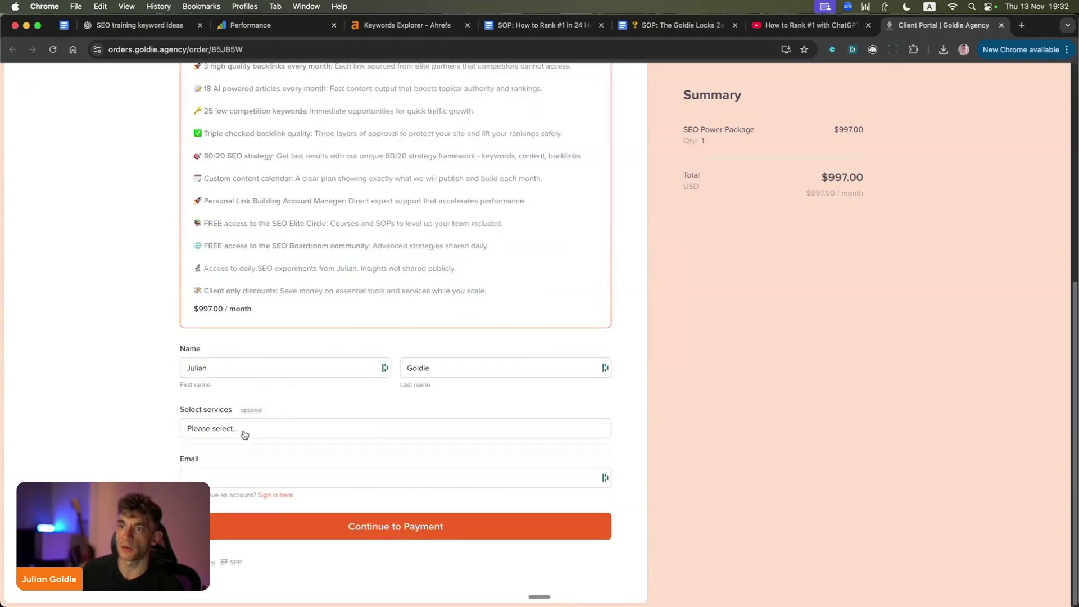
scroll(303, 477, "up", 1)
scroll(365, 517, "down", 1)
left_click(248, 477)
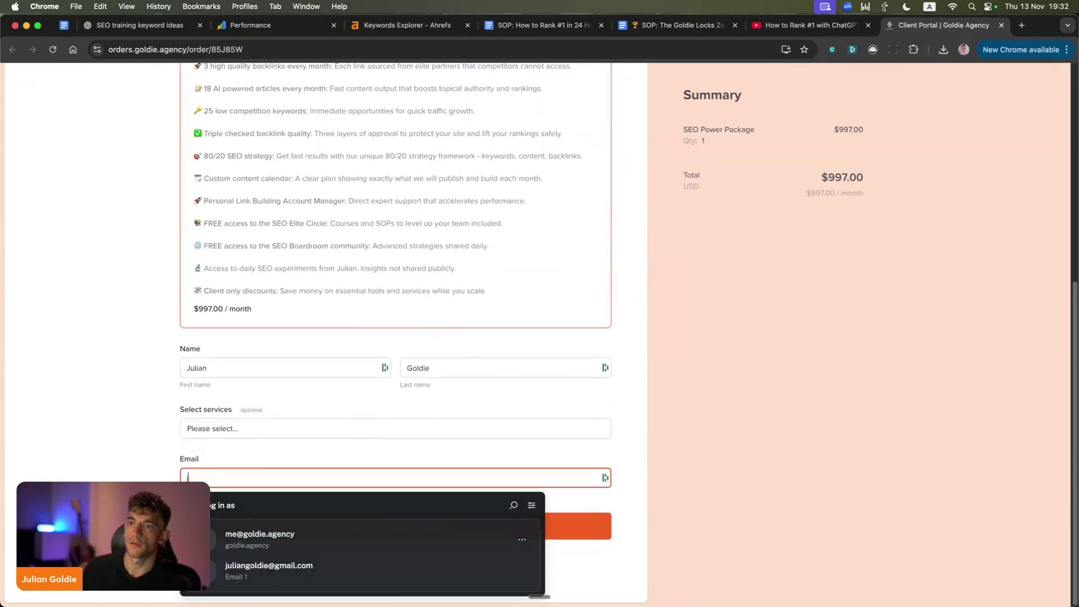
Preview the payment page, review the $997 SEO Power Package summary, then return to StreamYard
left_click(398, 525)
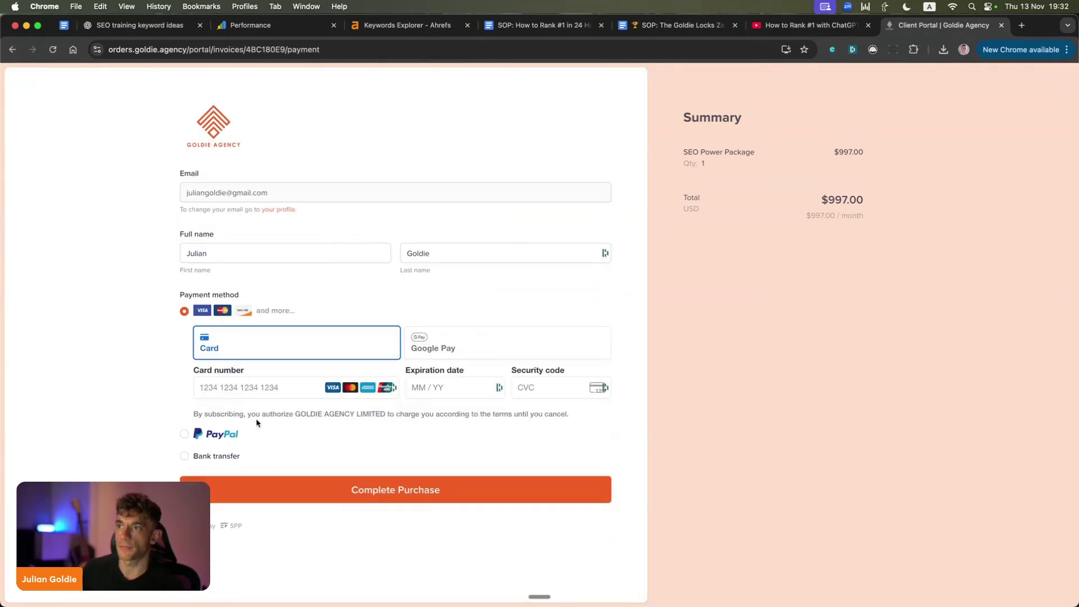
left_click_drag(165, 149, 778, 413)
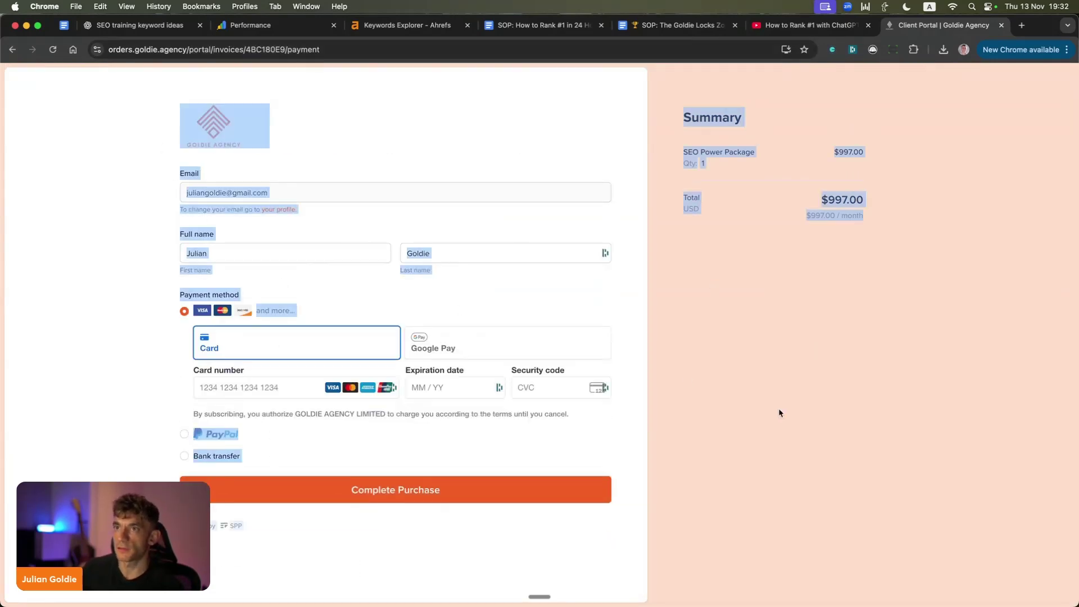
left_click(12, 52)
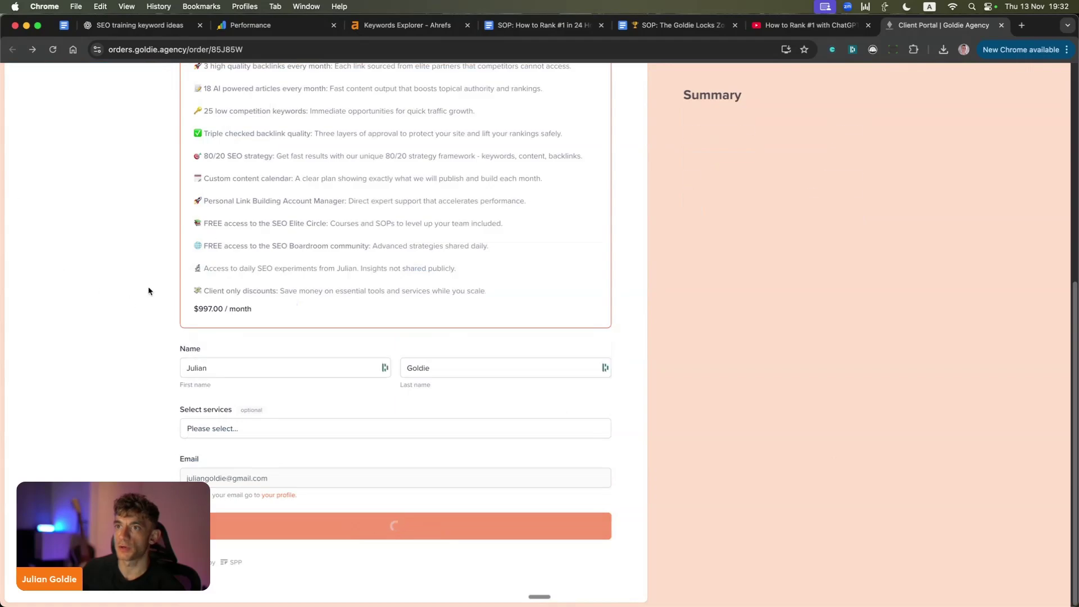
scroll(134, 304, "down", 3)
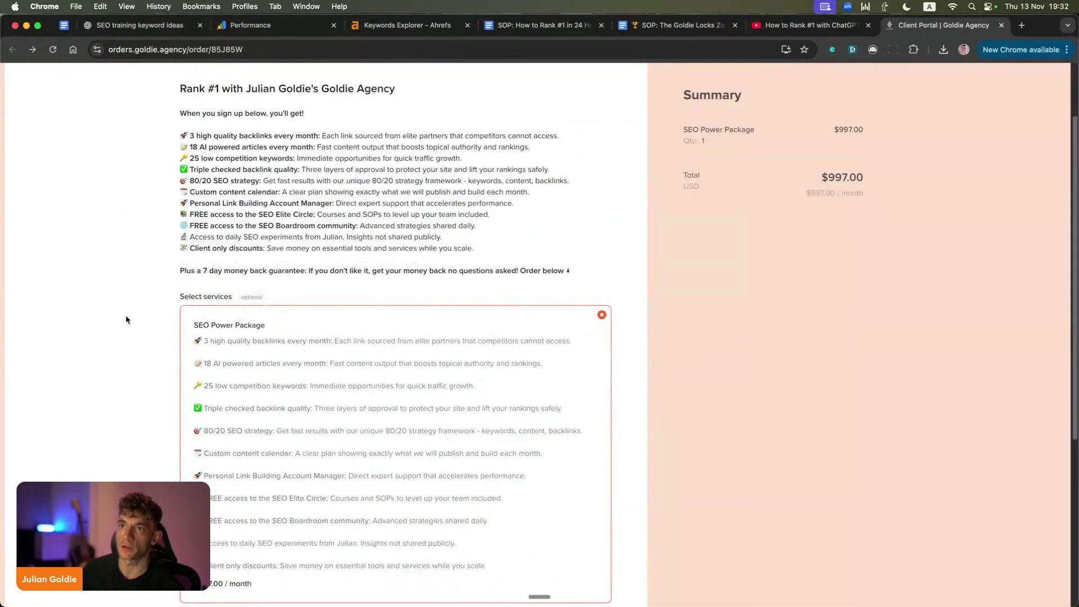
mouse_move(126, 319)
left_mouse_down()
mouse_move(1, 276)
mouse_move(25, 311)
left_mouse_up()
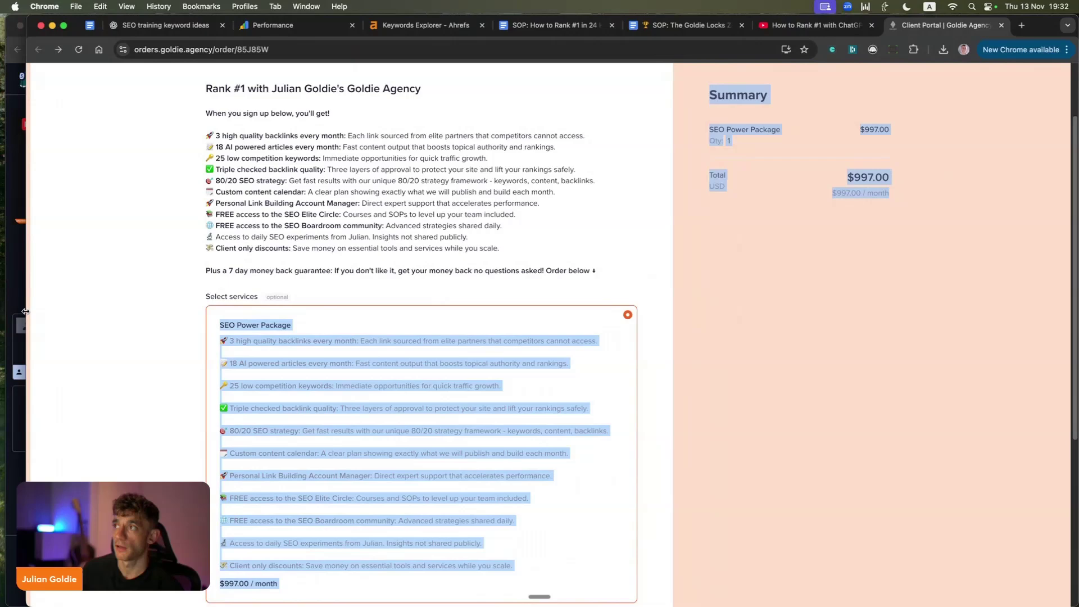
left_click(9, 302)
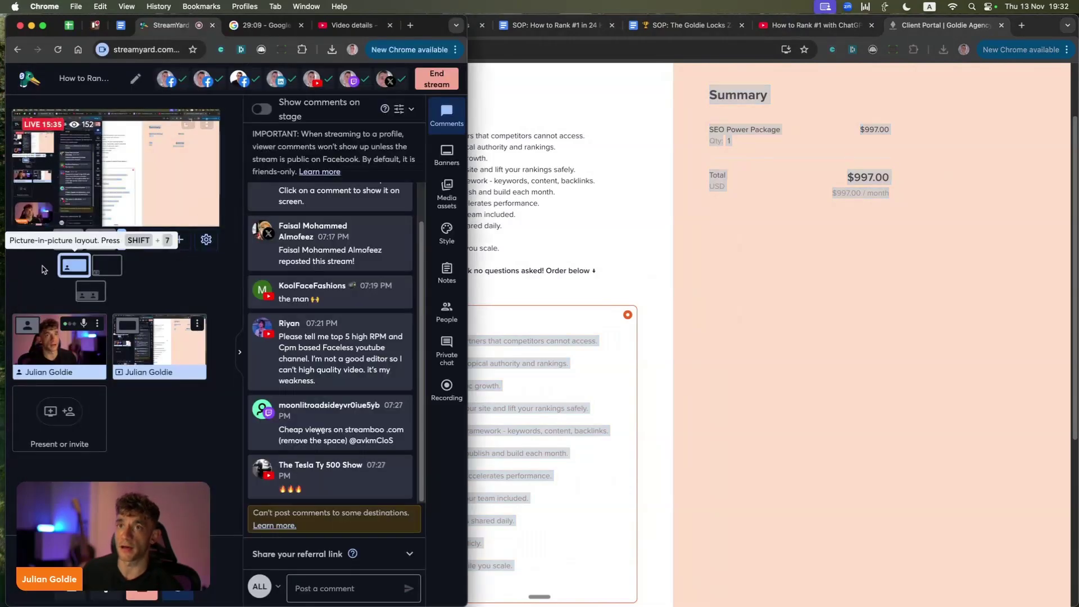